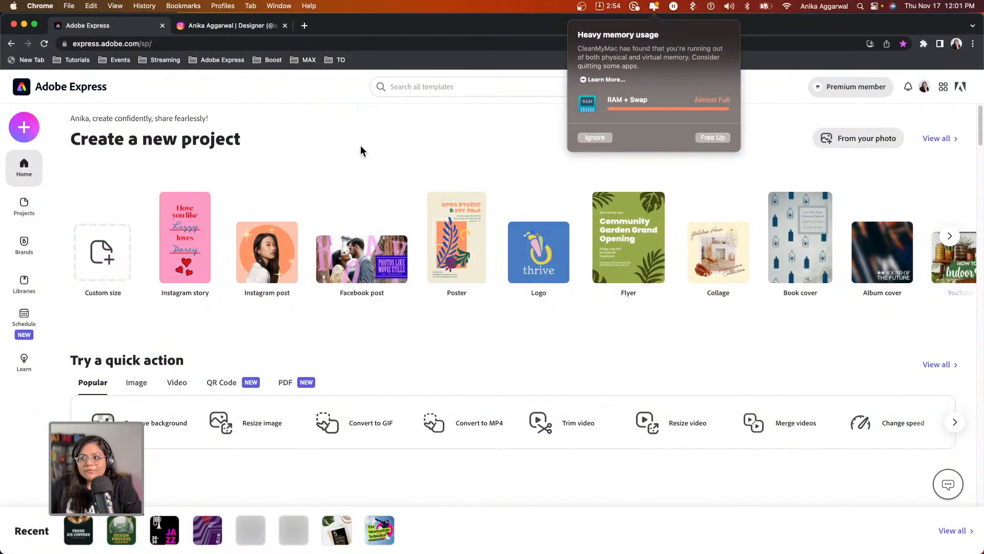
Free up memory, then start a blank logo project from scratch.
left_click(711, 138)
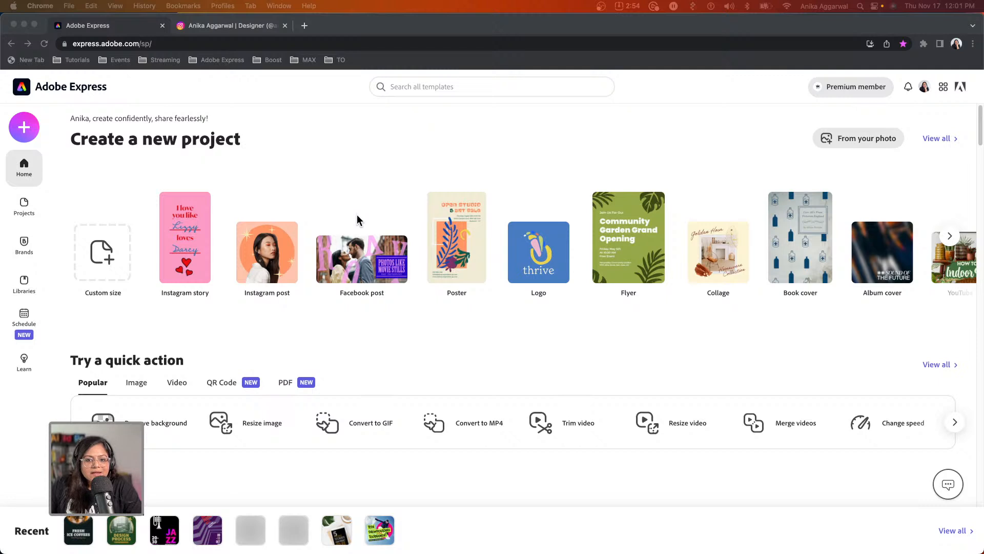
left_click(518, 277)
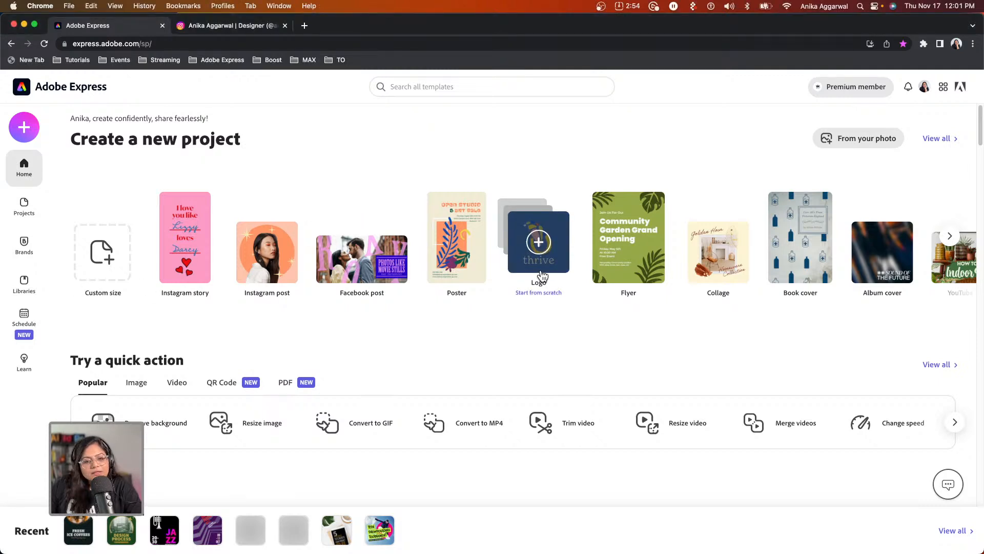
left_click(533, 253)
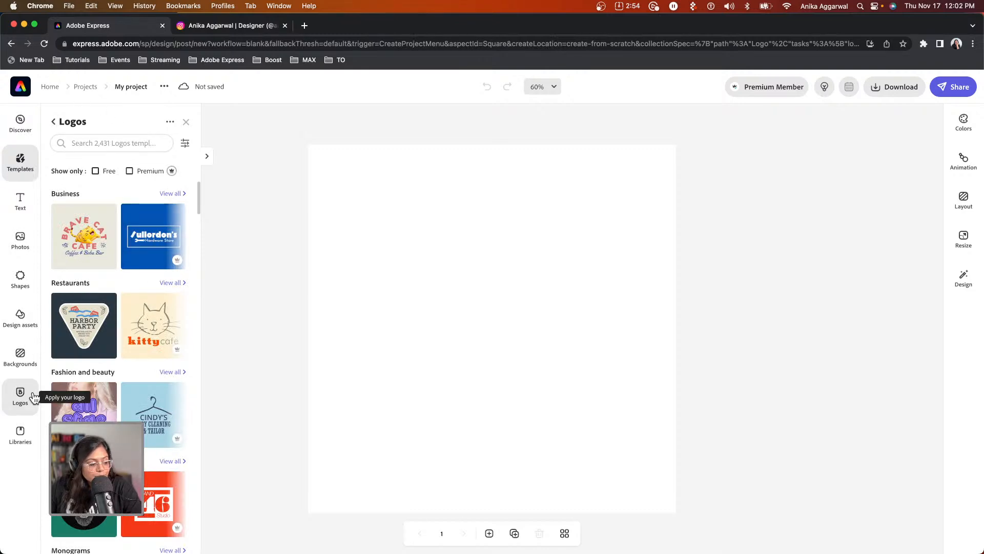
Search the Logos templates for 'coffee' and scroll through the results.
left_click(117, 141)
type("coffee")
key("Return")
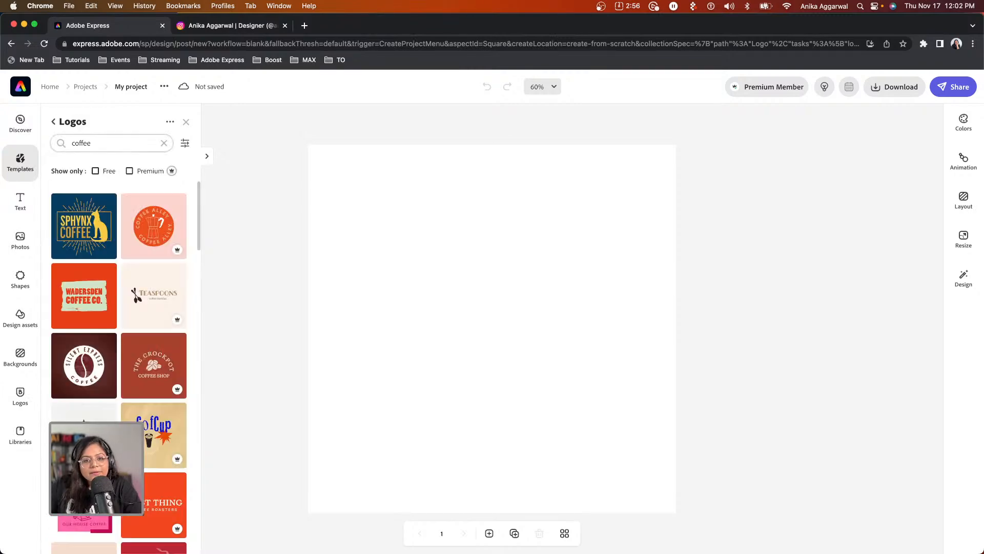
scroll(160, 428, "down", 10)
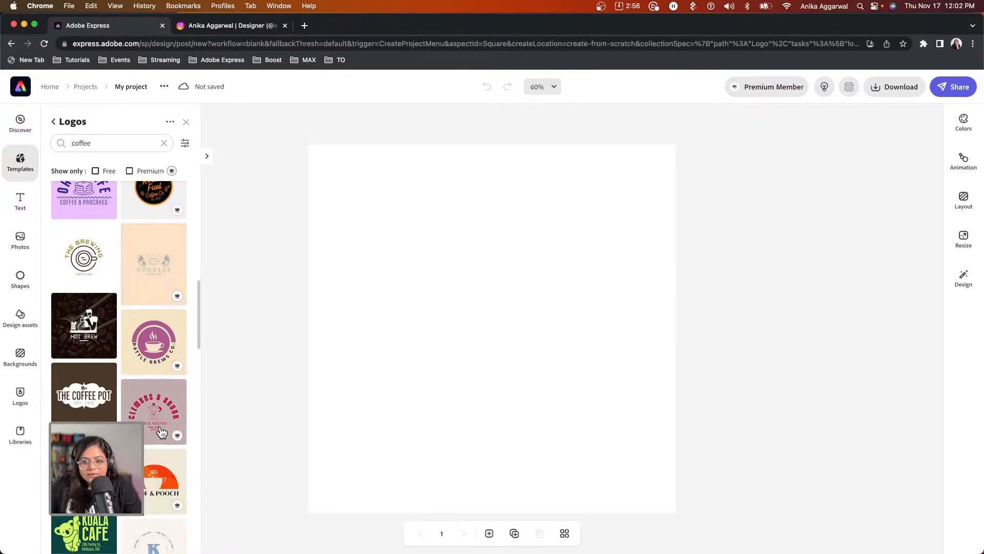
scroll(162, 432, "down", 5)
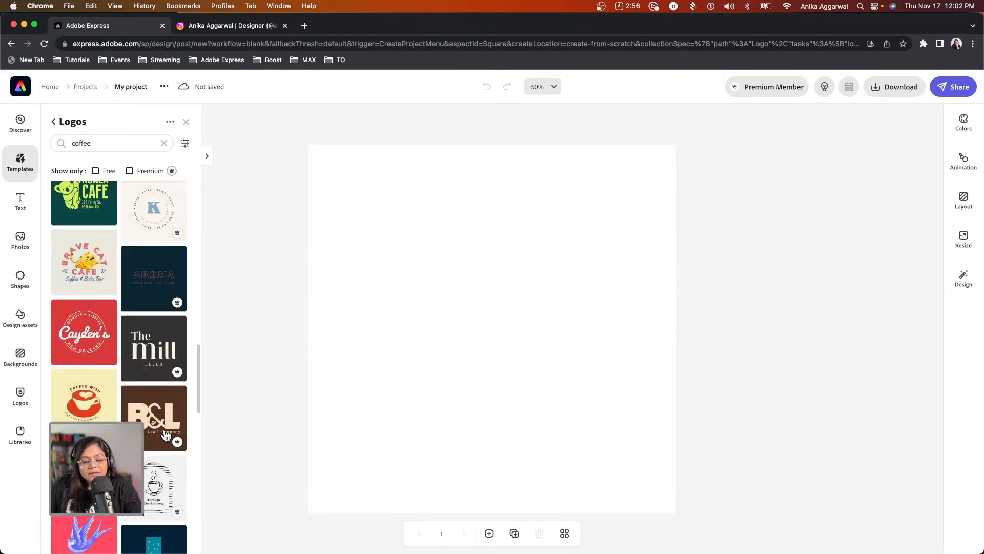
scroll(167, 435, "up", 15)
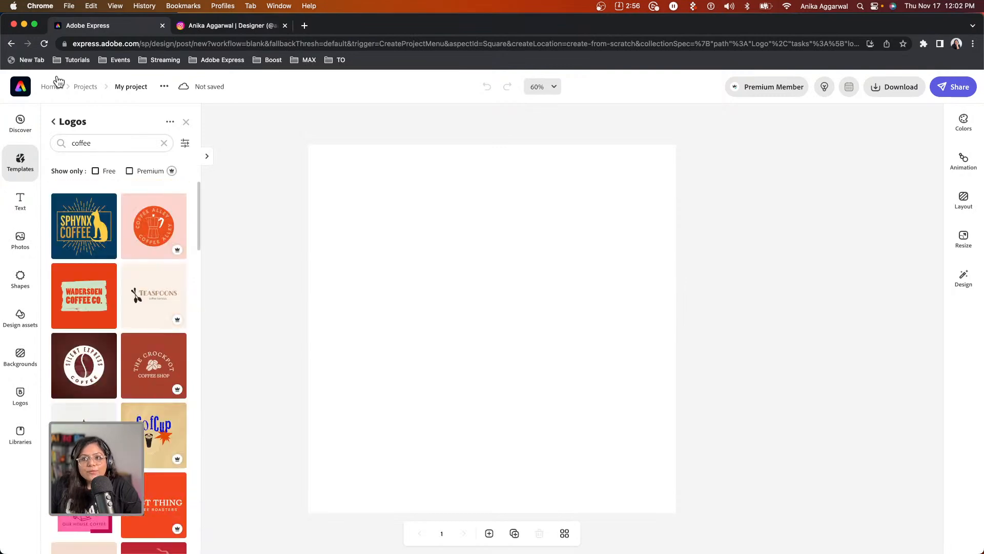
left_click(25, 88)
Discard the unsaved logo project and open the Kaapi brand's settings.
left_click(567, 342)
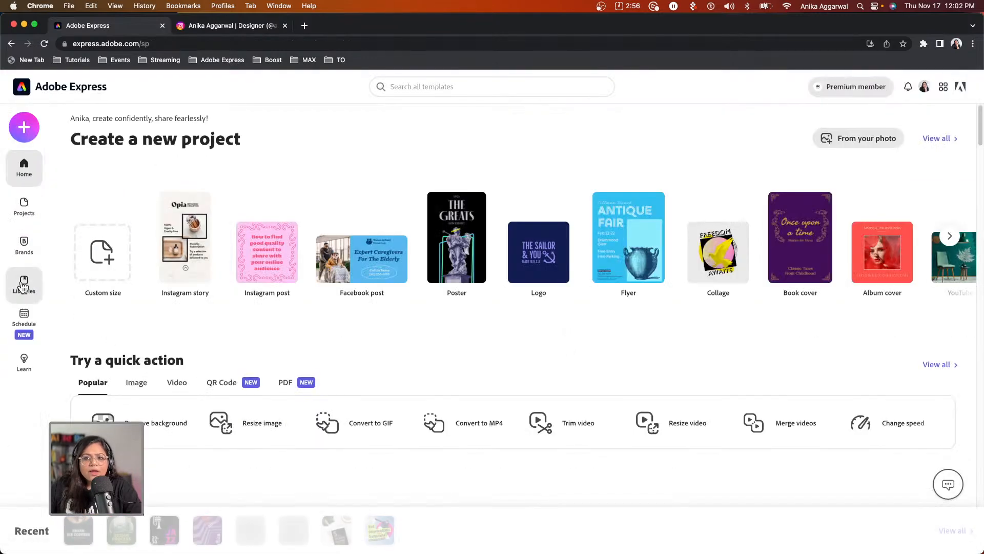
left_click(26, 249)
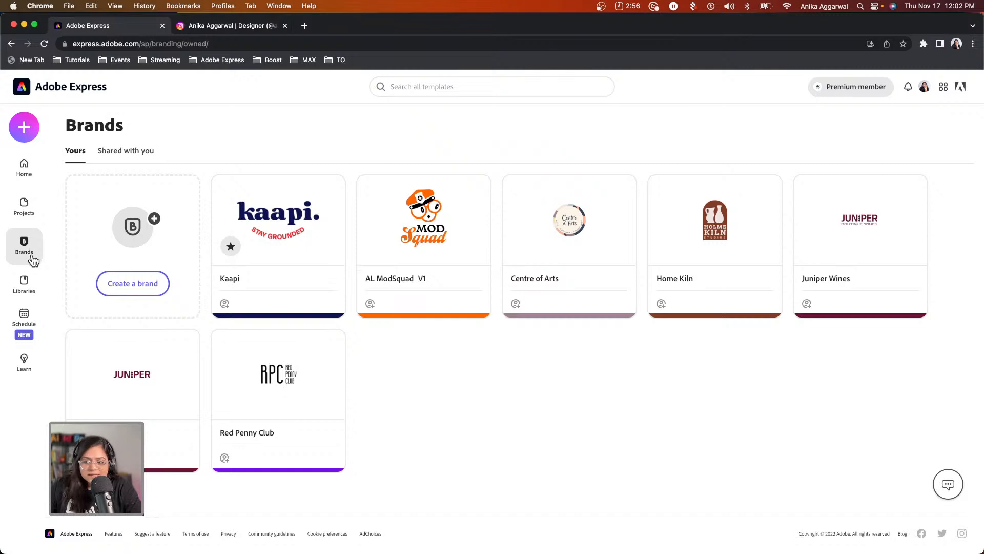
mouse_move(254, 247)
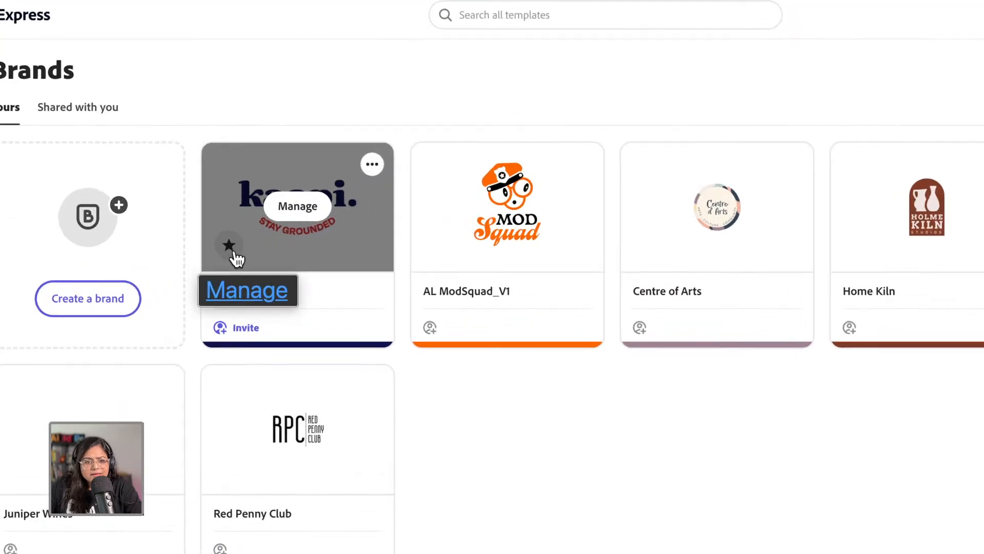
left_click(298, 207)
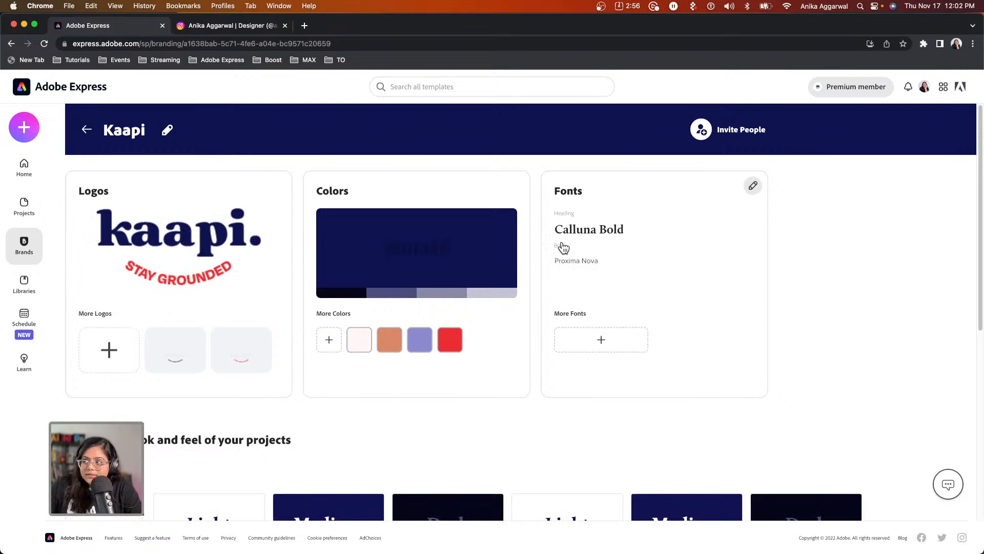
scroll(579, 329, "down", 7)
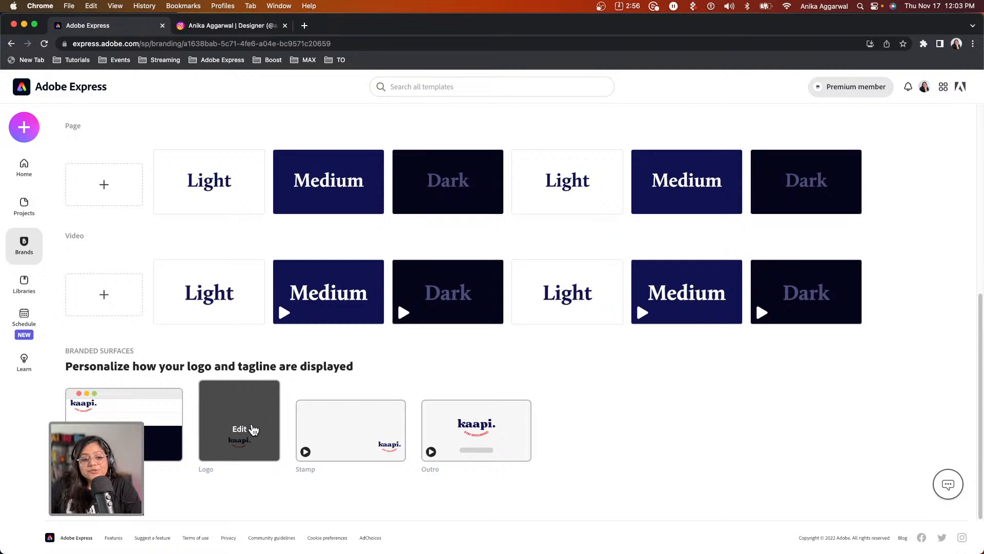
scroll(282, 424, "up", 7)
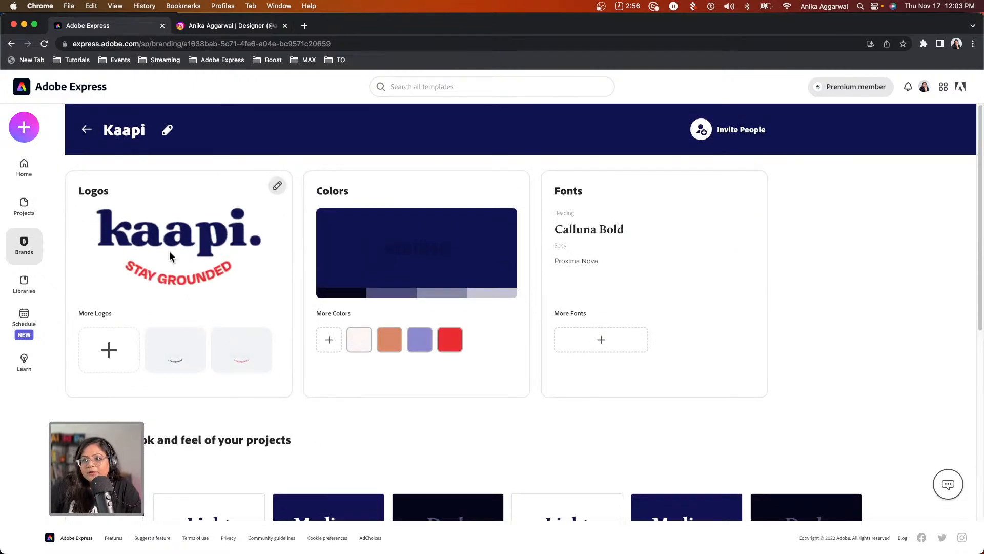
Look over the Kaapi brand's logo collection, then return to the home page.
left_click(269, 207)
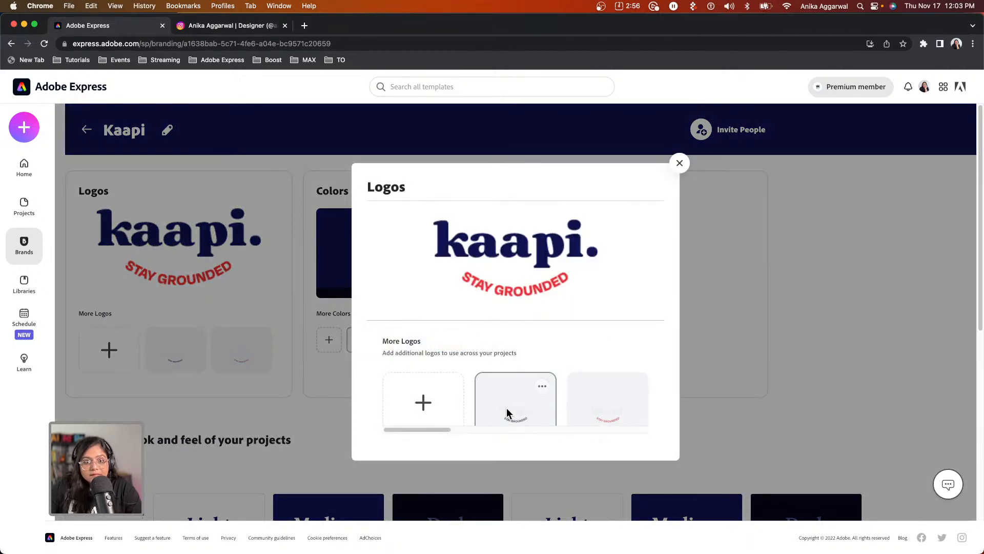
left_click_drag(442, 428, 640, 426)
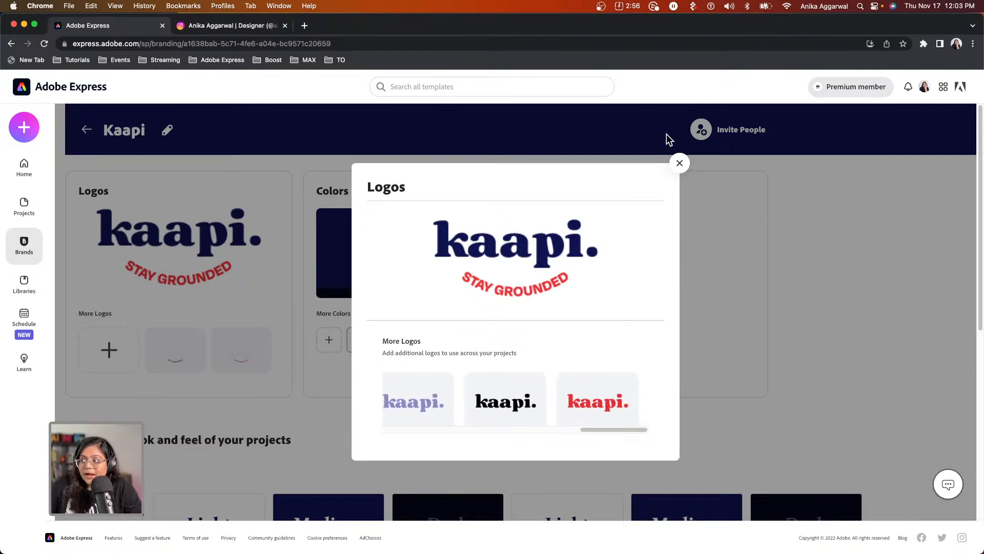
left_click(680, 163)
left_click(56, 101)
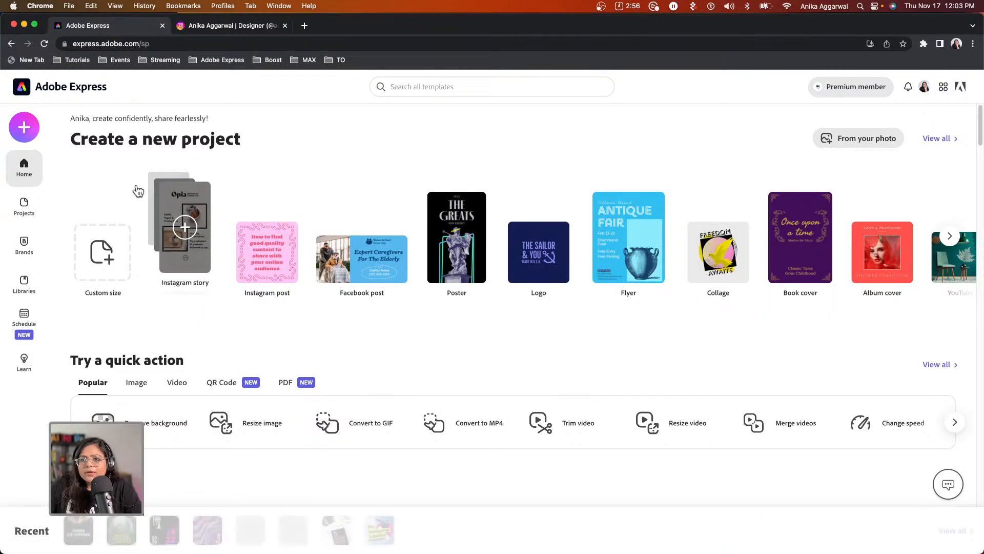
left_click(26, 134)
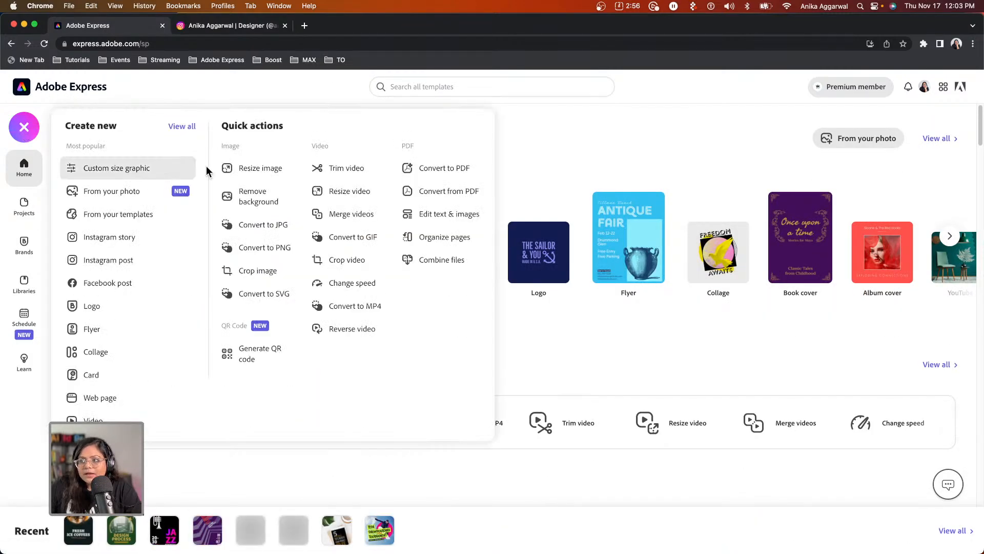
left_click(109, 237)
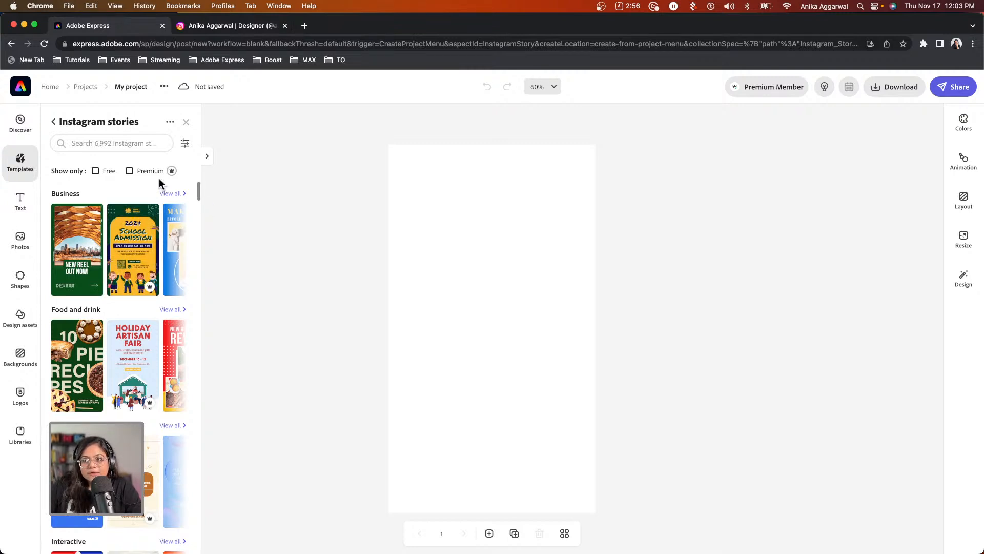
left_click(98, 141)
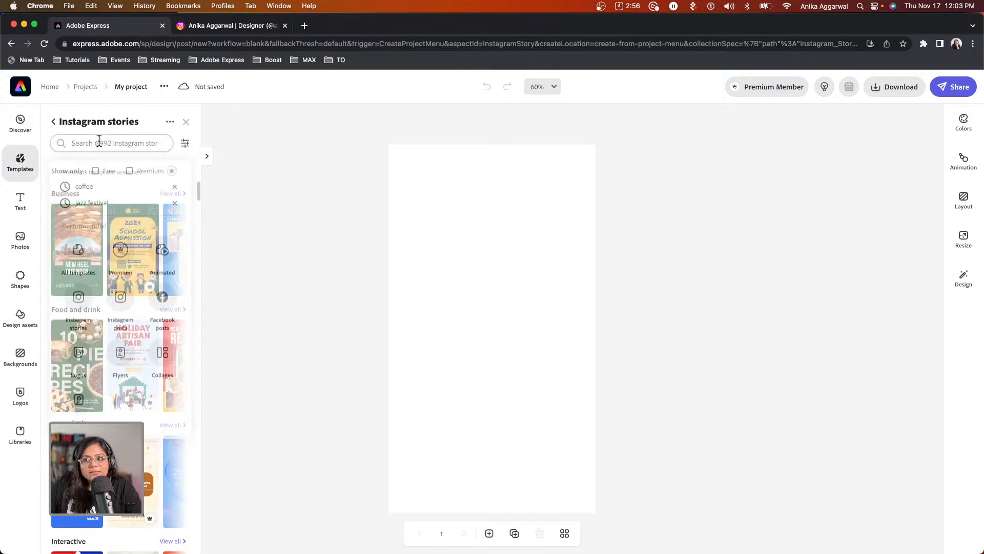
type("coffe")
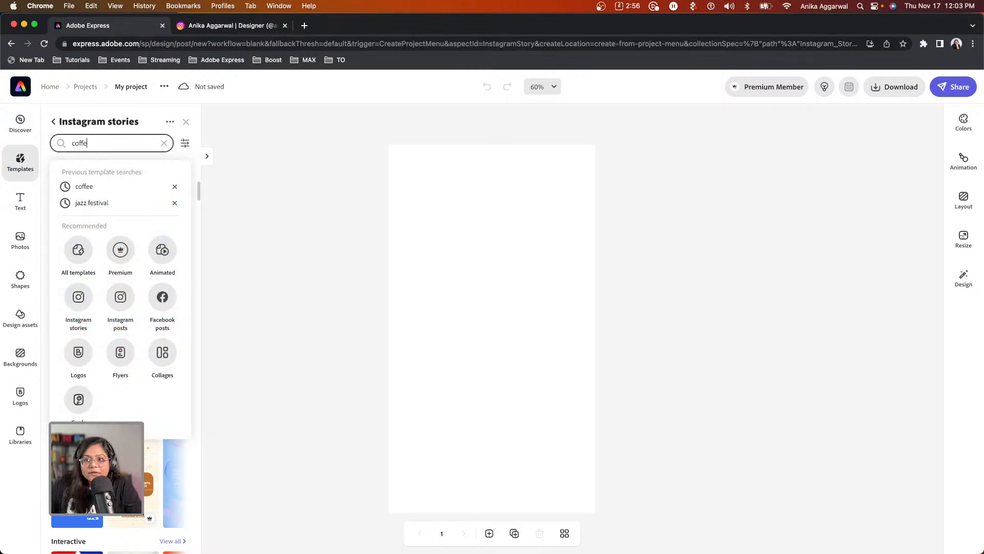
type("e")
key("Return")
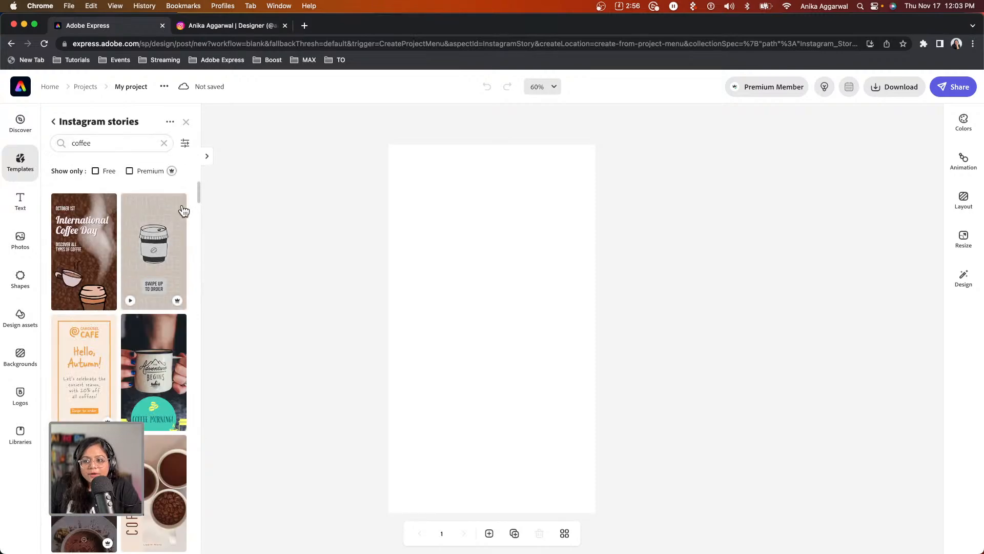
scroll(82, 332, "down", 5)
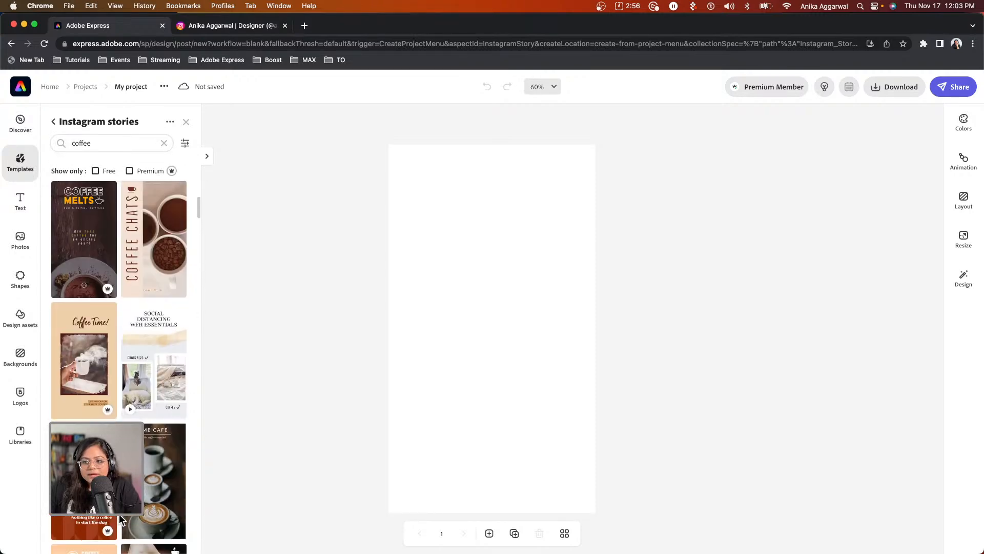
scroll(120, 519, "down", 2)
scroll(122, 521, "down", 10)
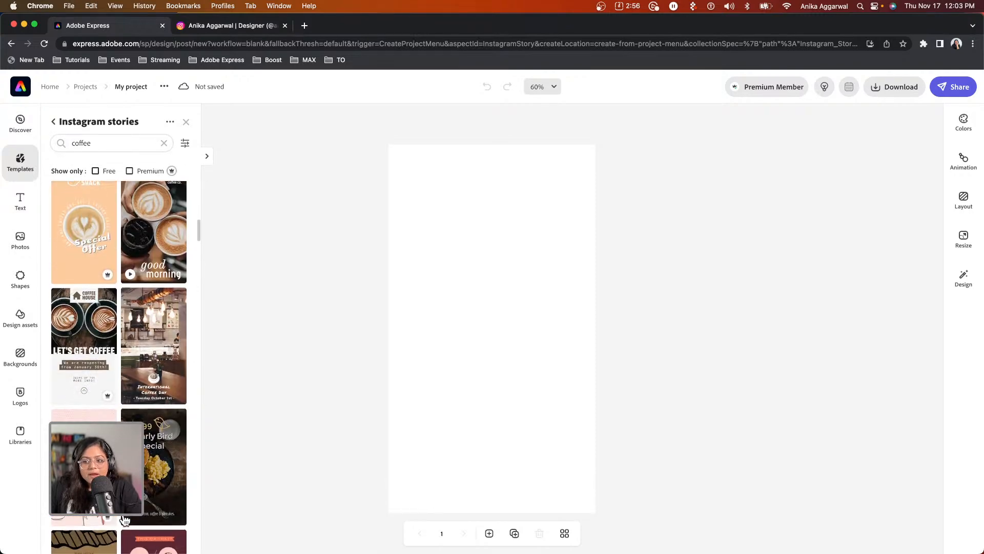
scroll(147, 510, "down", 6)
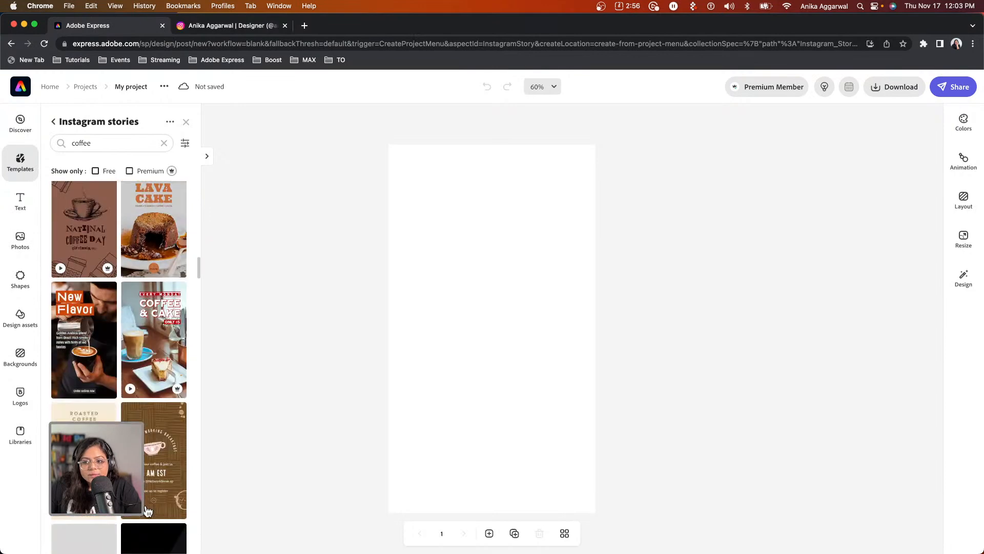
scroll(147, 509, "down", 1)
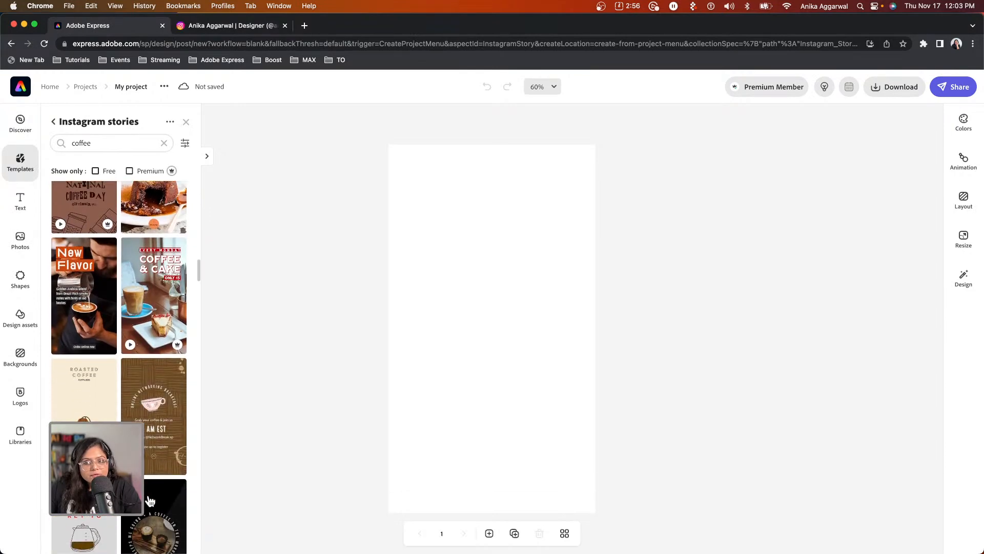
left_click(20, 90)
left_click(567, 345)
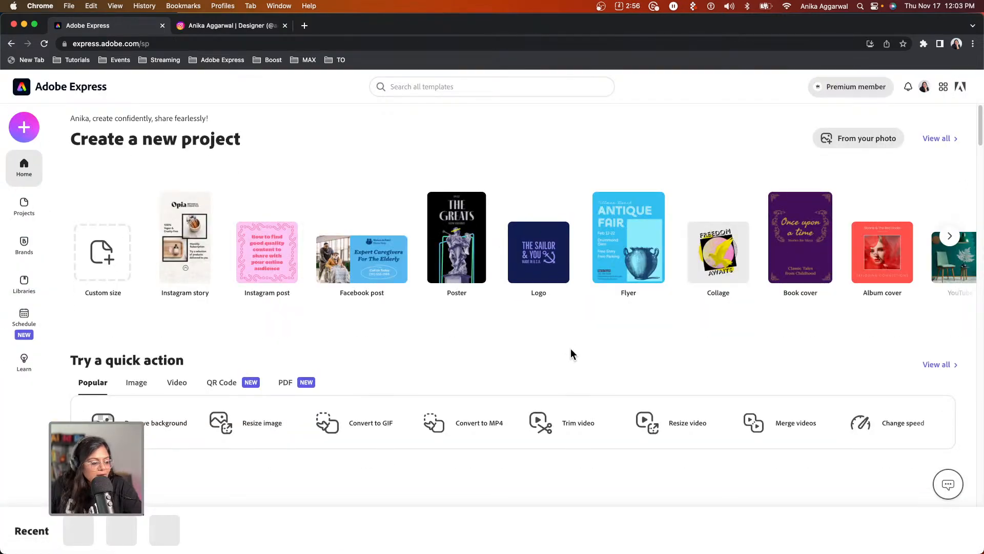
Search the home templates and open Fresh Ice Coffees as a new story design.
left_click(416, 86)
type("collage")
key("Return")
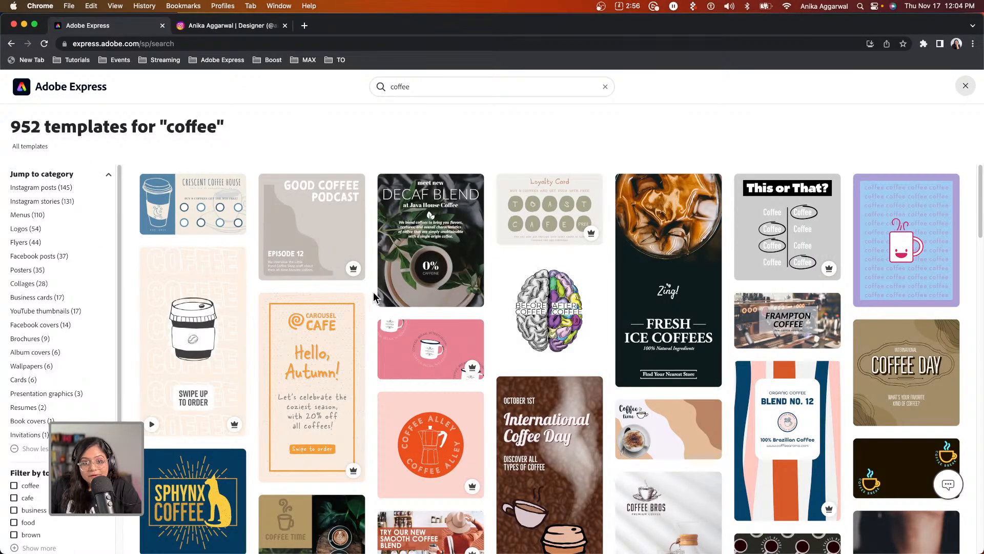
scroll(498, 406, "down", 1)
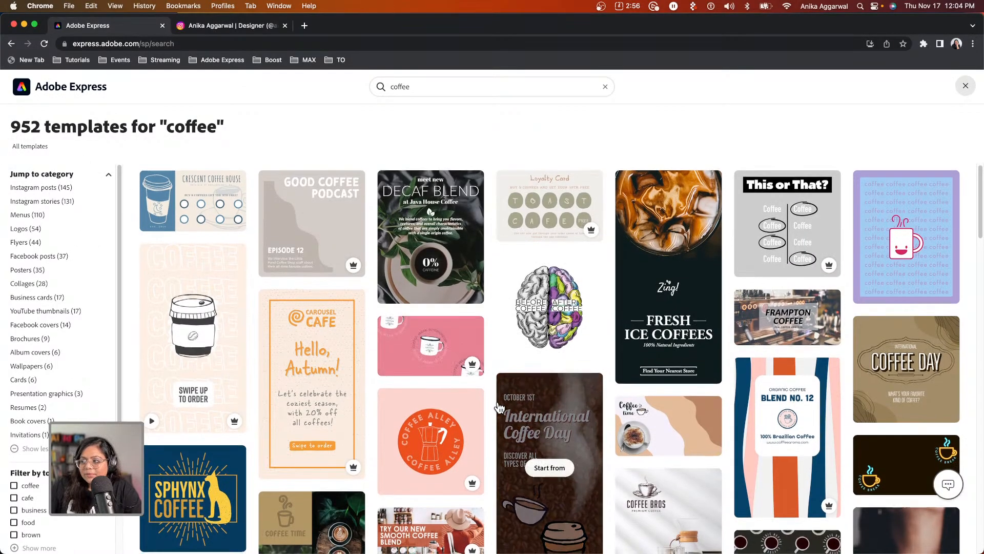
scroll(708, 228, "up", 1)
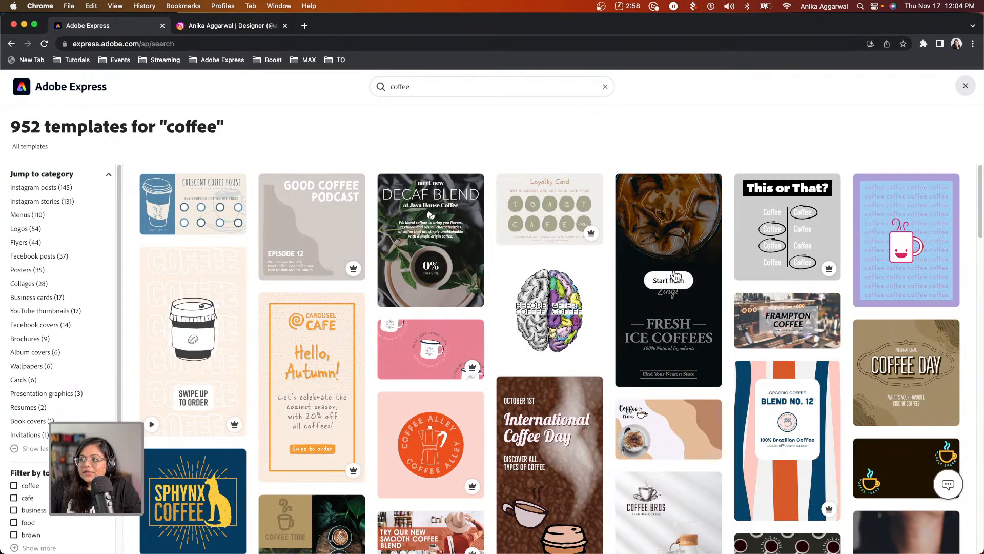
left_click(674, 280)
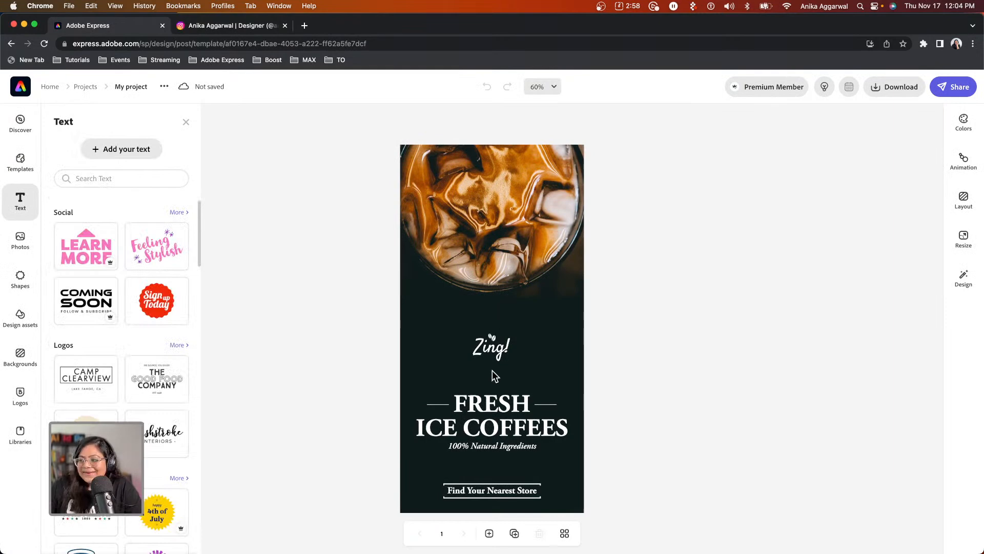
left_click(506, 351)
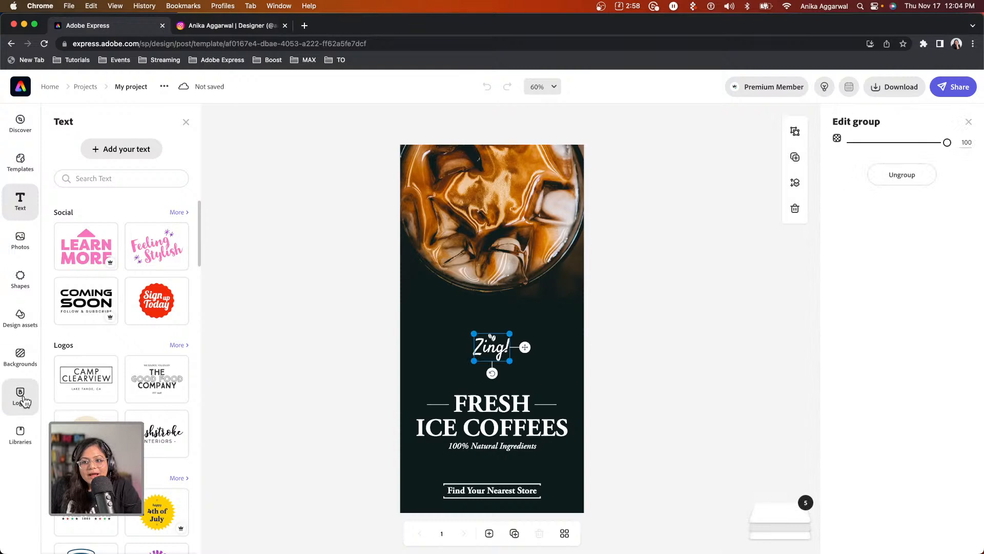
Shuffle the Kaapi brand styling until the poster gets a black panel with light text.
left_click(671, 237)
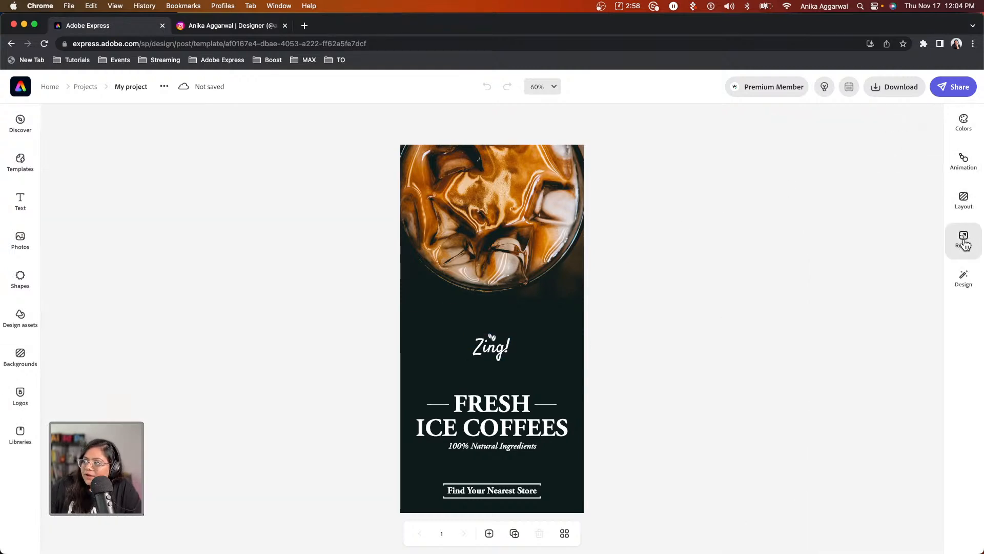
left_click(964, 276)
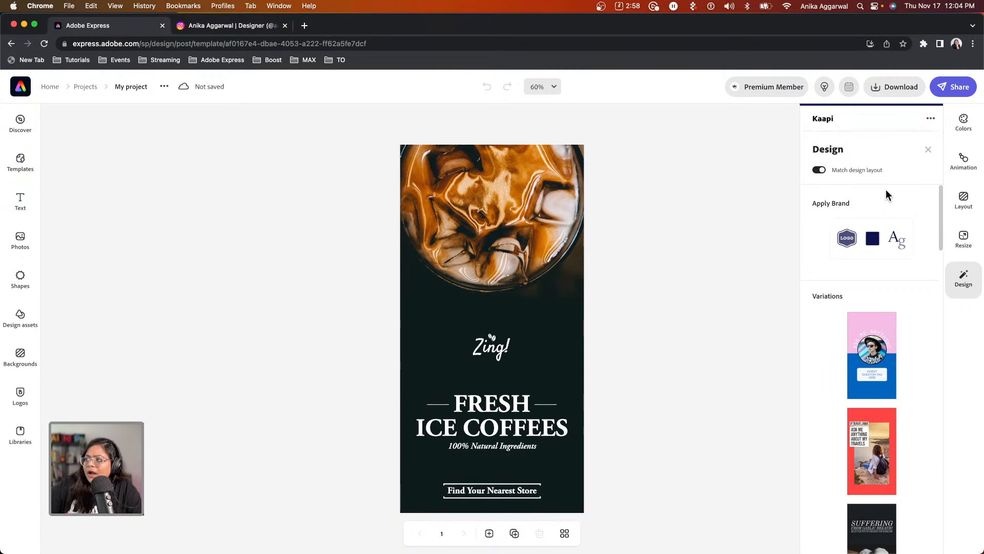
left_click(874, 238)
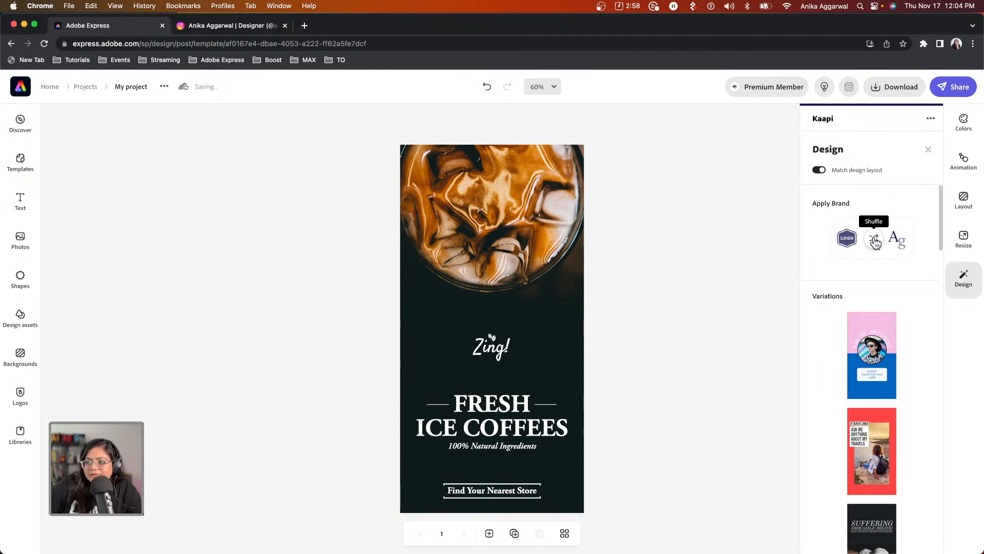
left_click(872, 240)
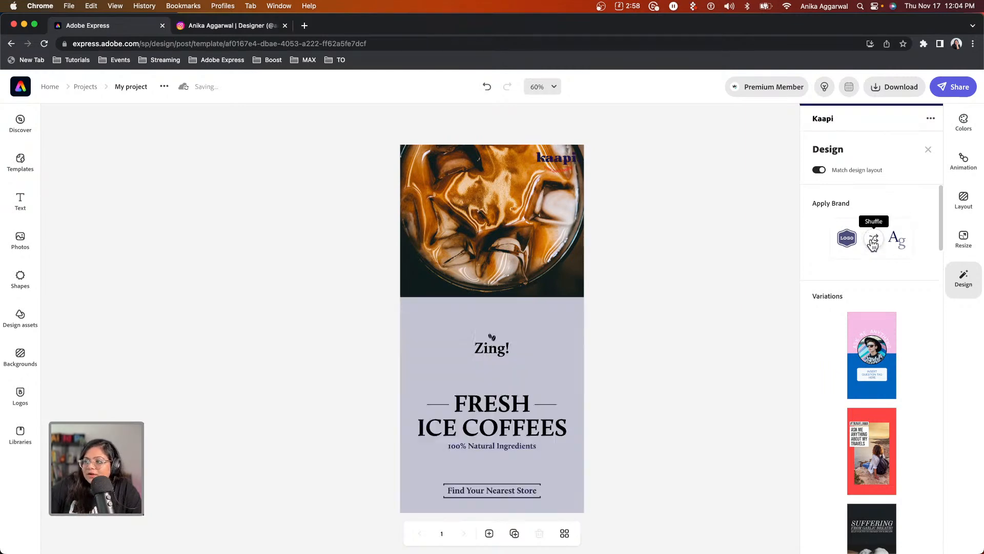
left_click(873, 241)
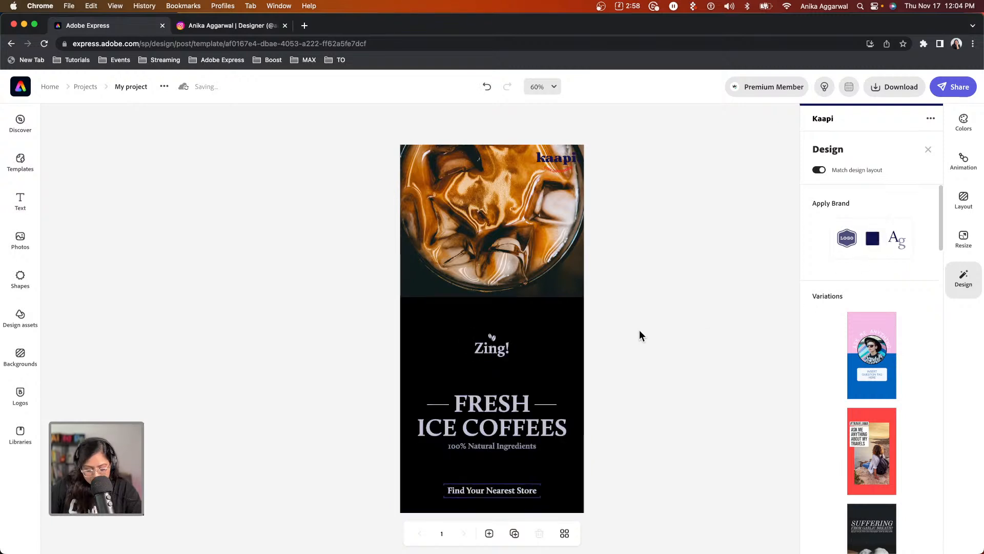
left_click(484, 204)
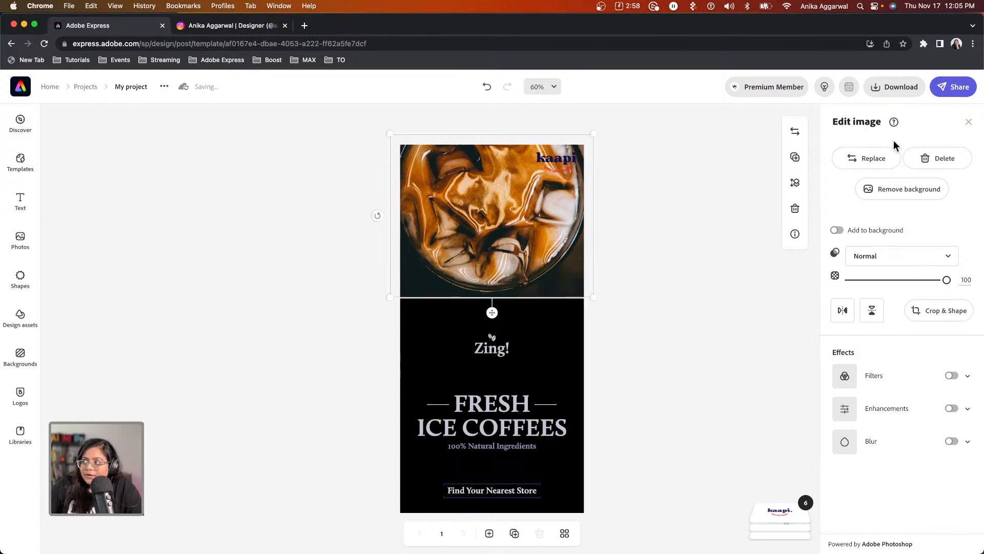
Cut out the coffee photo's background, leaving only the round iced-coffee glass.
left_click(902, 190)
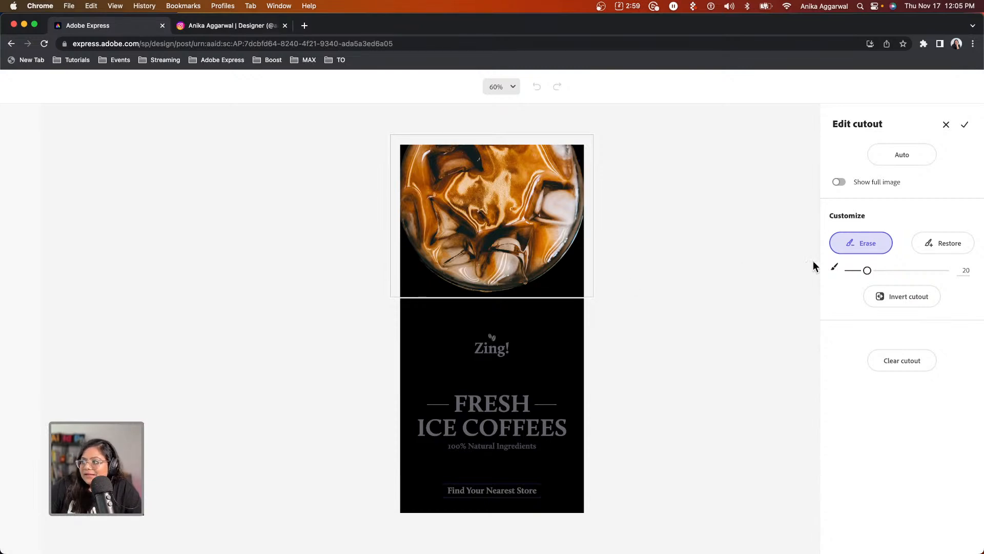
left_click(964, 125)
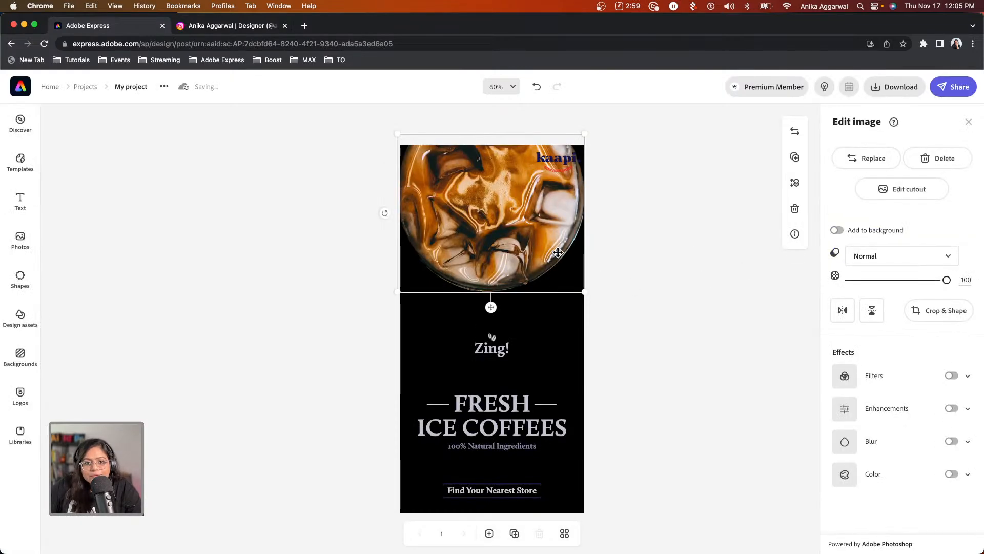
left_click(547, 159)
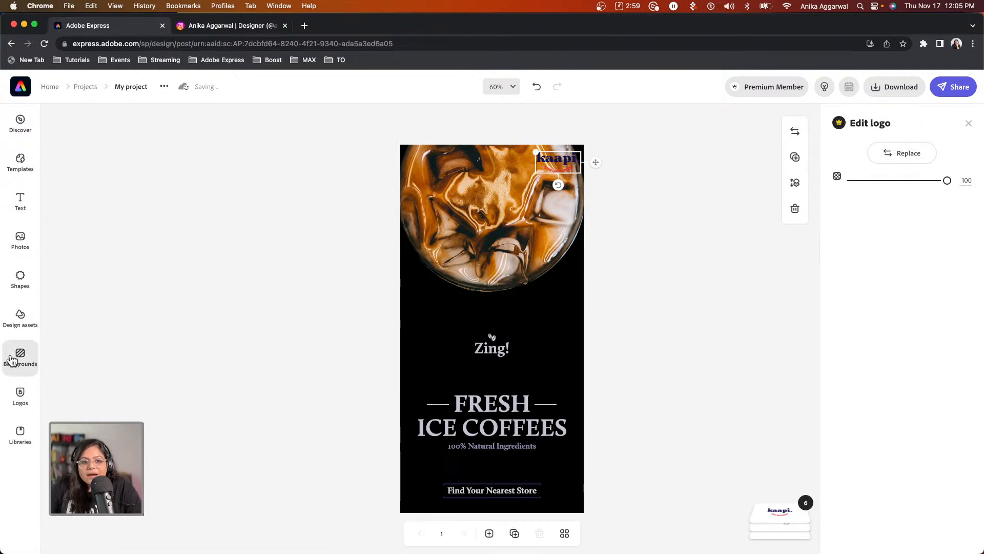
Add the white kaapi logo from the brand Logos, then undo the extra copy.
left_click(27, 408)
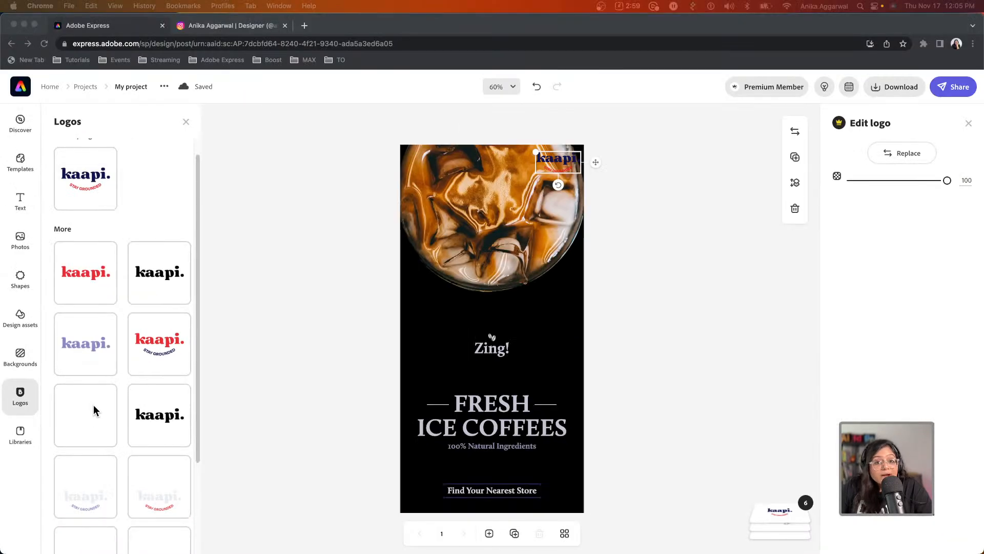
left_click(93, 413)
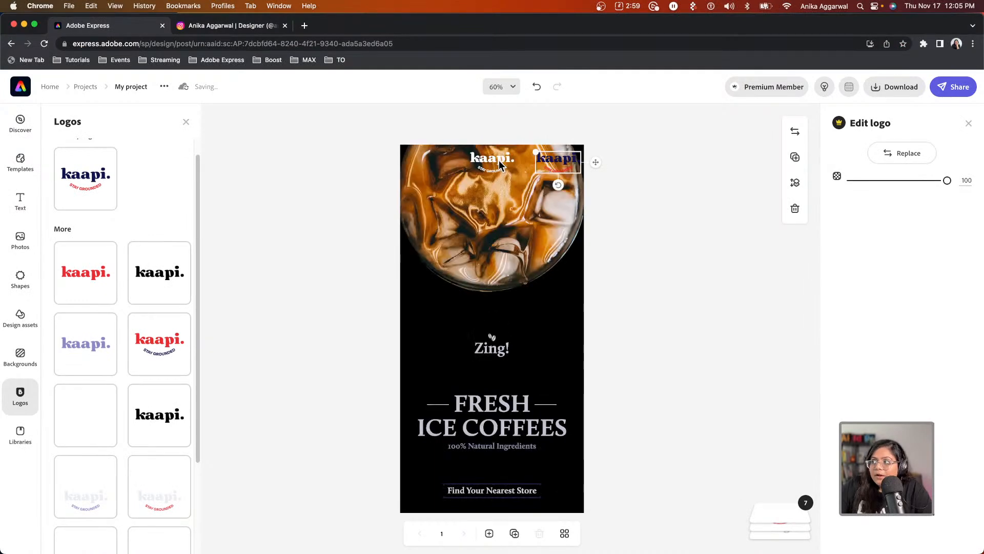
left_click(501, 165)
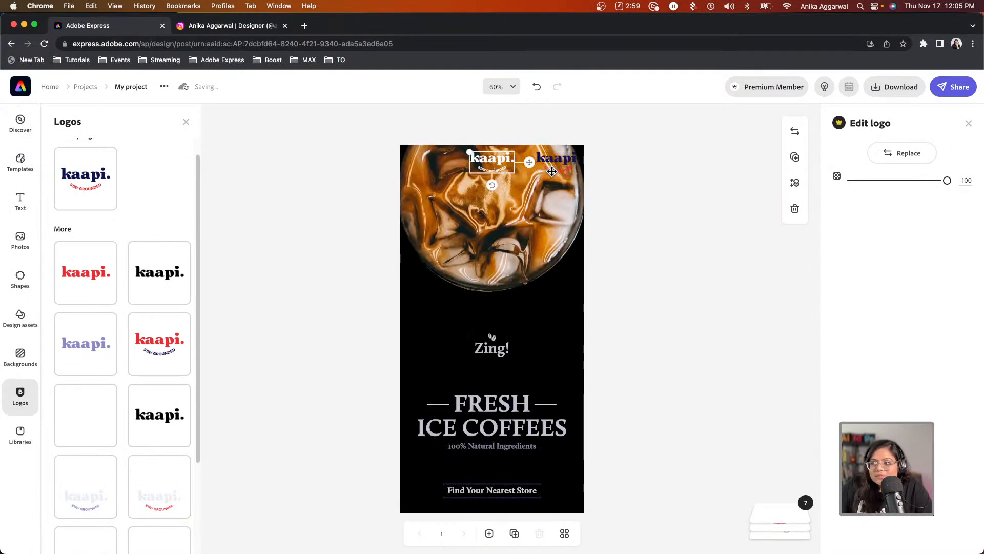
key("super+z")
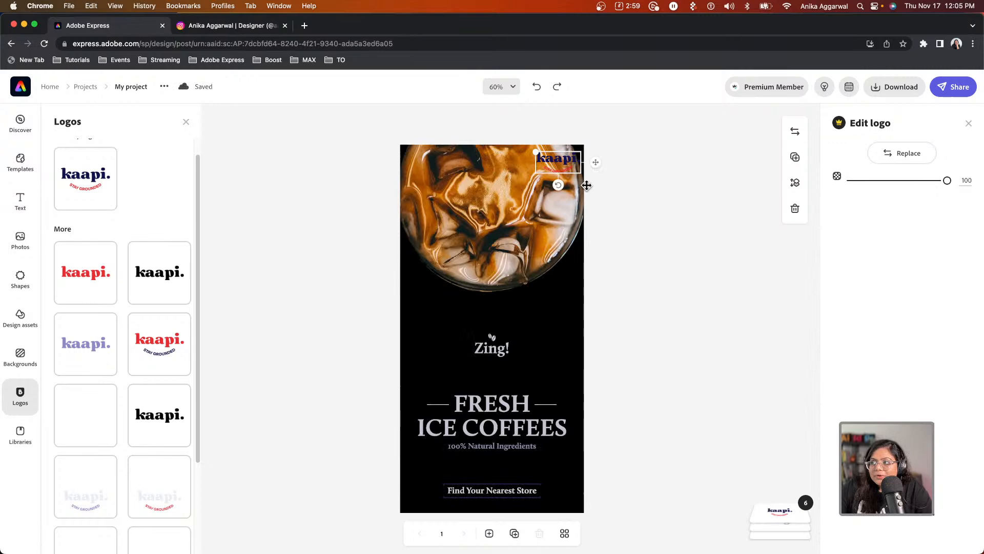
Replace the navy kaapi logo with the white one and move it just above Zing!
left_click(899, 160)
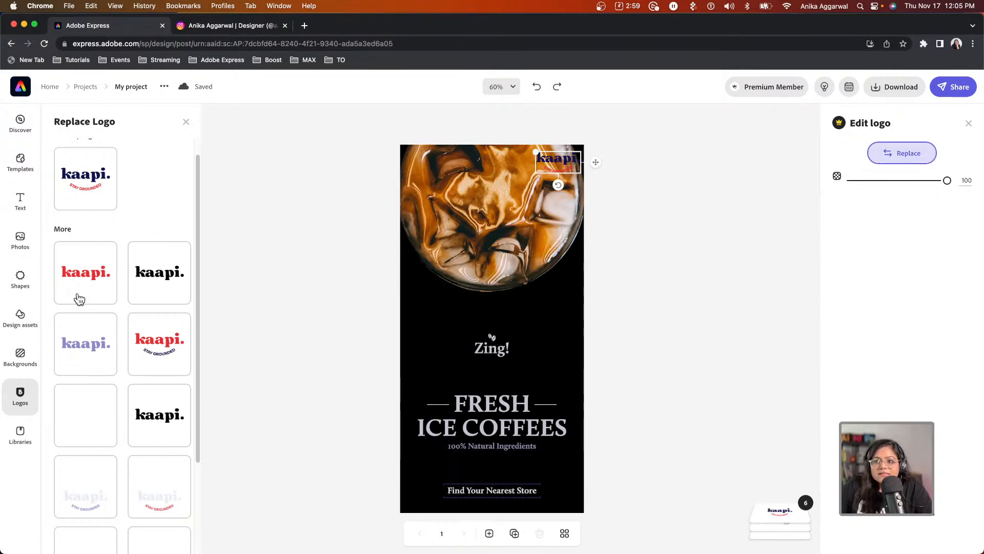
left_click(84, 419)
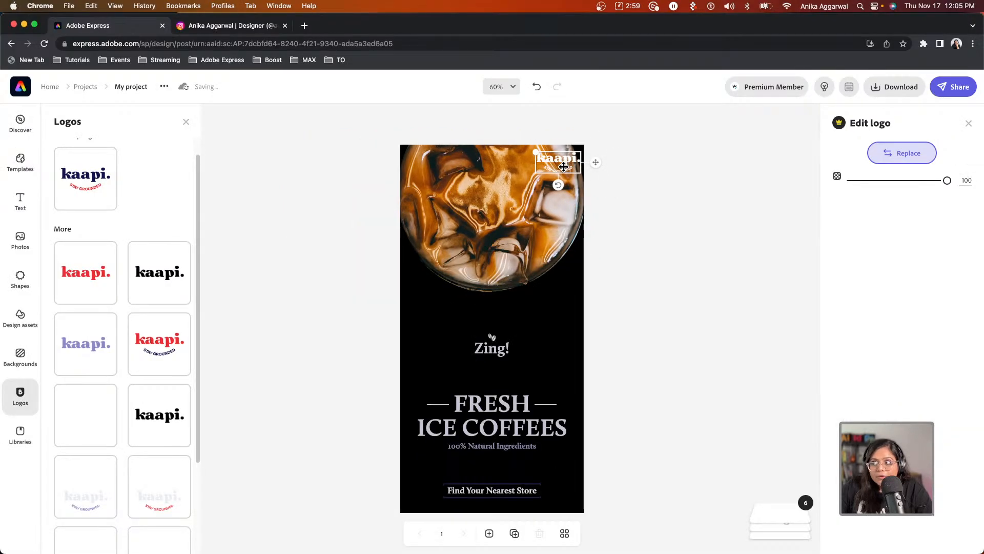
left_click_drag(546, 168, 491, 315)
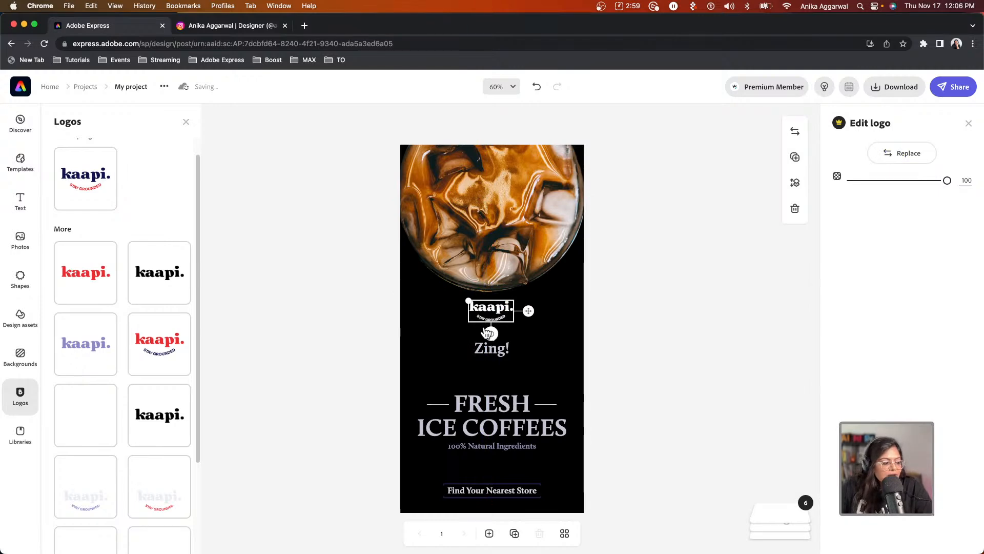
scroll(154, 451, "down", 3)
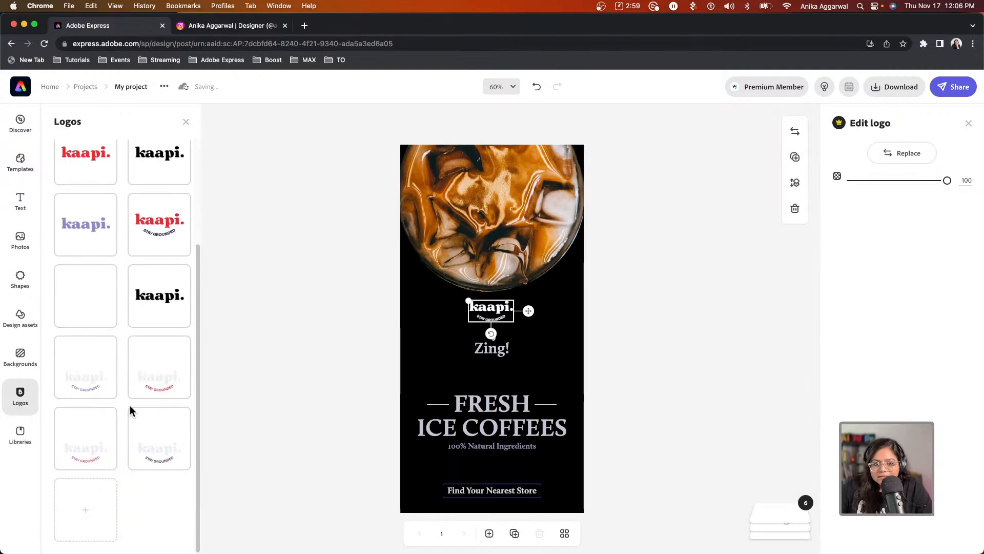
left_click(510, 407)
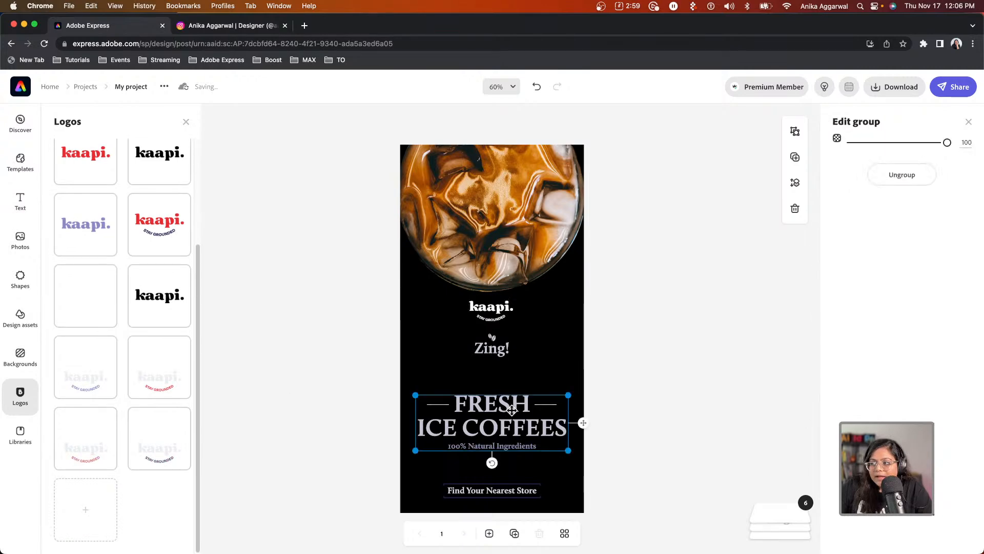
left_click(759, 240)
left_click(963, 278)
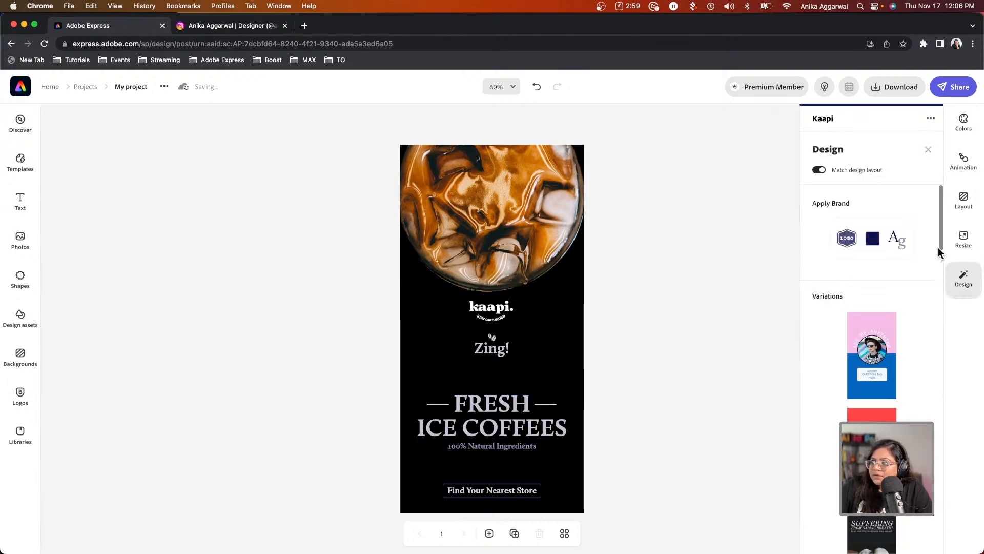
Shuffle the Kaapi brand colours twice to turn the backdrop deep navy.
left_click(871, 238)
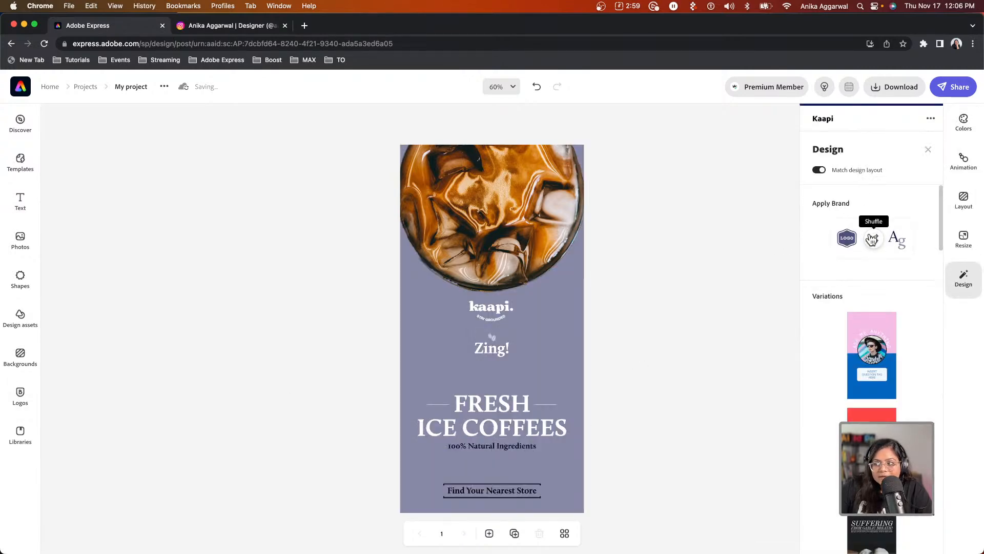
left_click(872, 238)
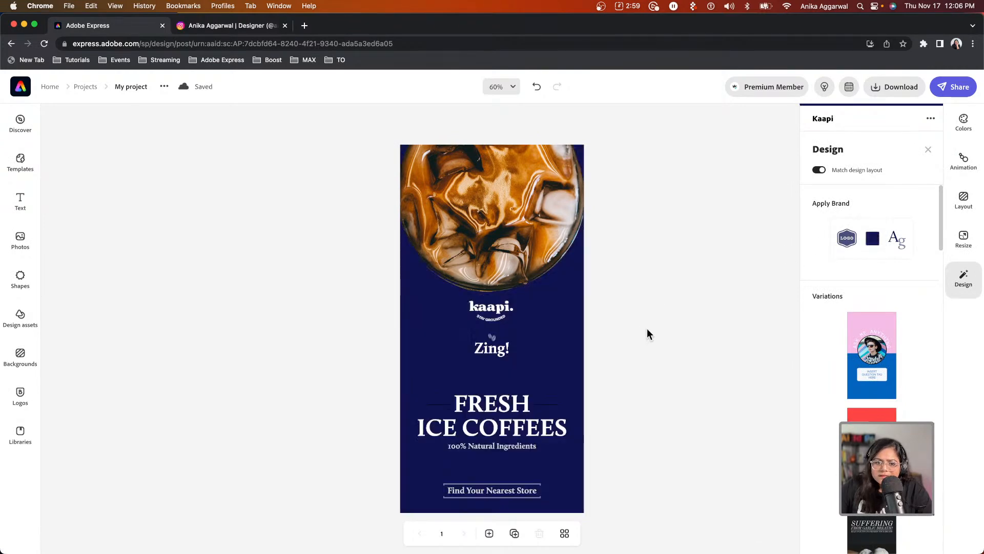
left_click(473, 395)
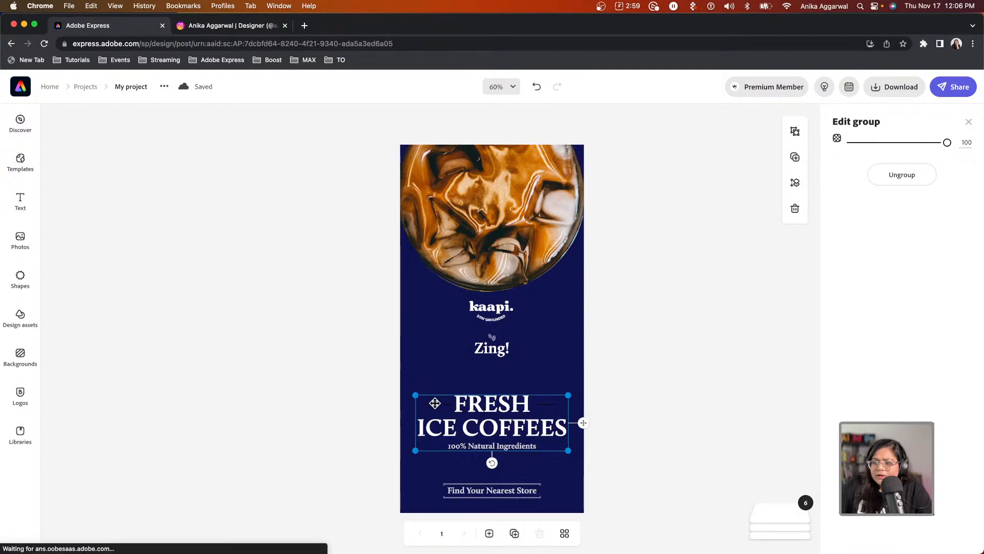
Recolour the FRESH ICE COFFEES headline to the Kaapi off-white.
left_click(500, 401)
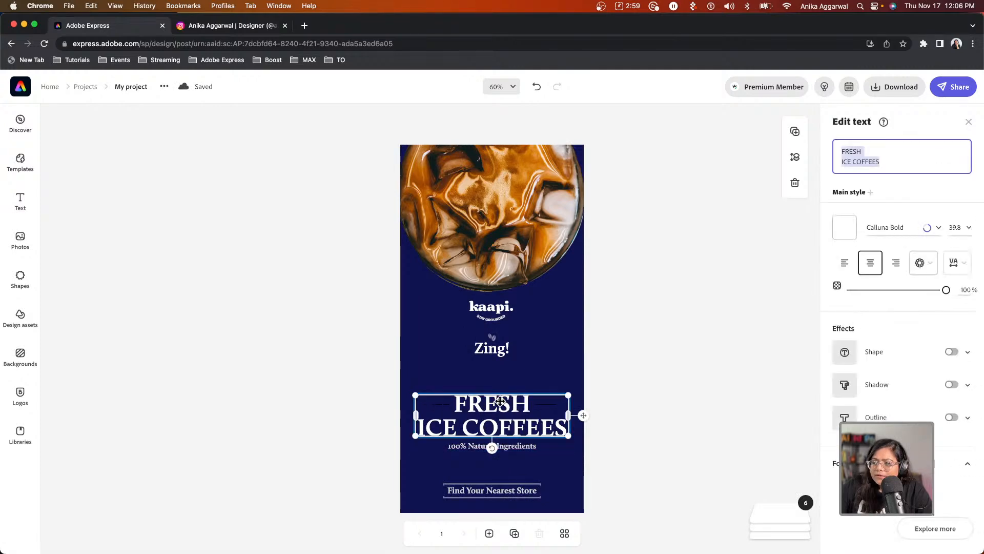
left_click(844, 238)
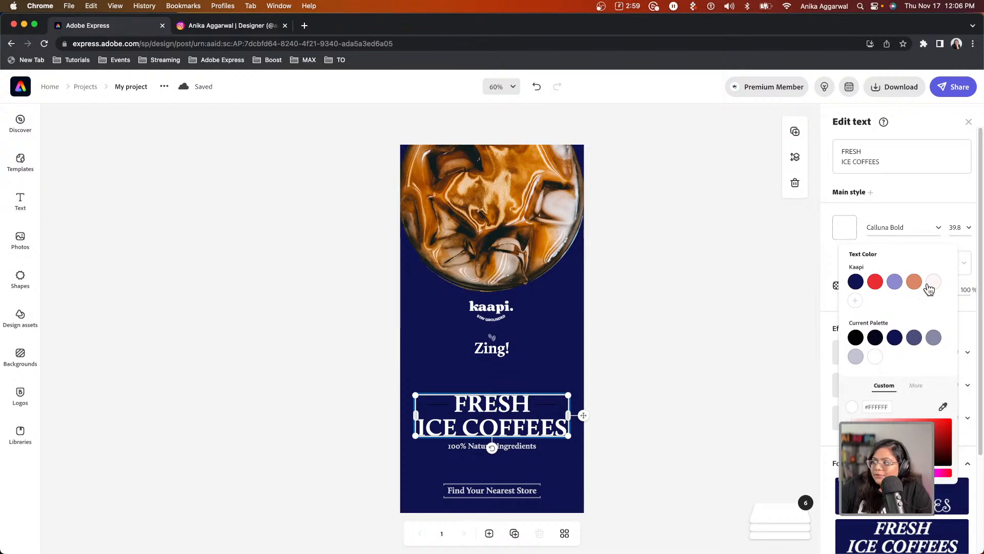
left_click(856, 358)
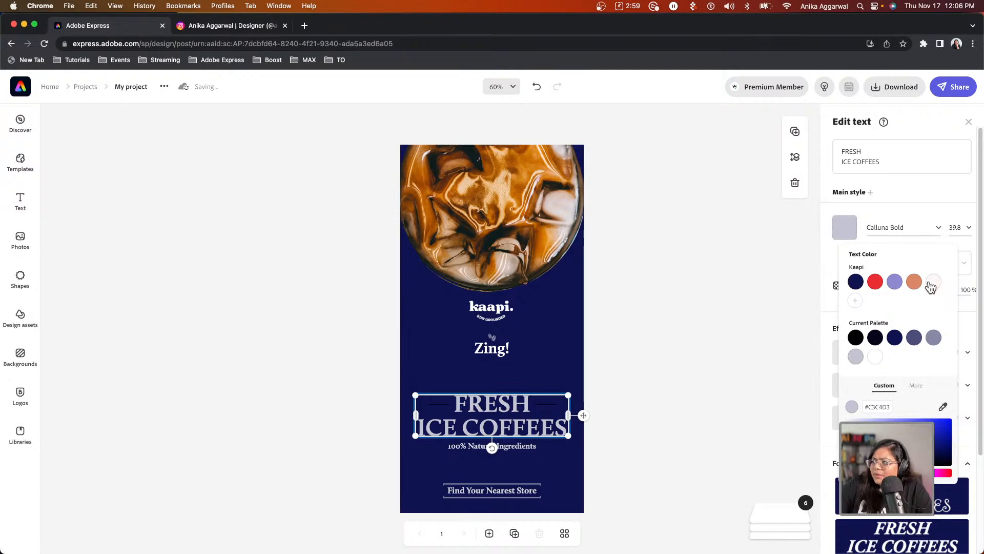
left_click(932, 282)
left_click(508, 446)
Make the 100% Natural Ingredients subtitle Kaapi orange #D98867.
left_click(511, 446)
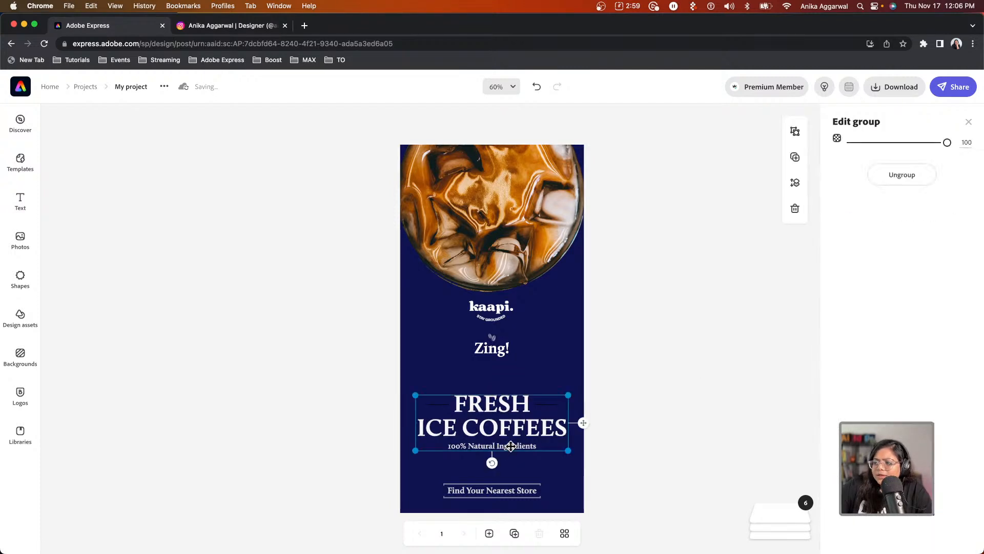
left_click(511, 446)
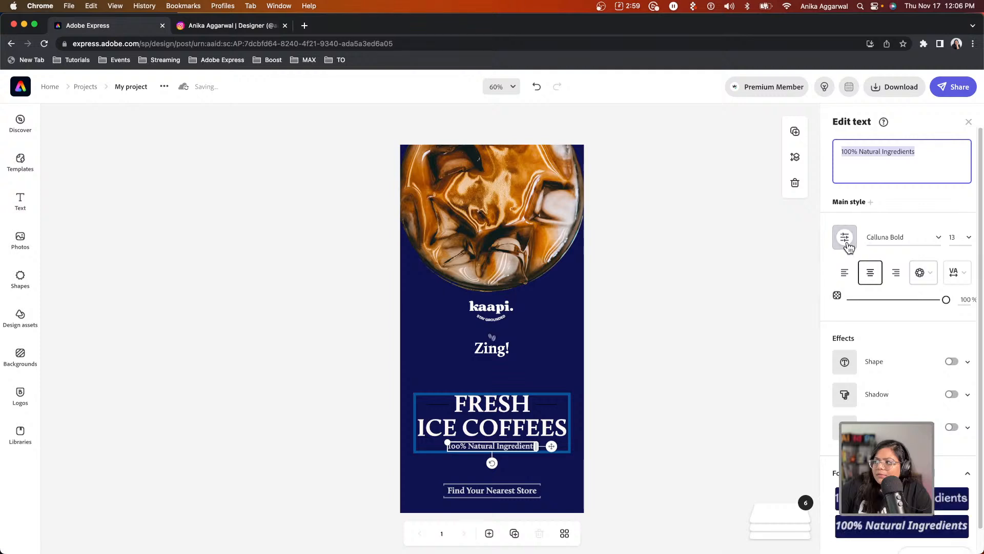
left_click(846, 237)
left_click(914, 282)
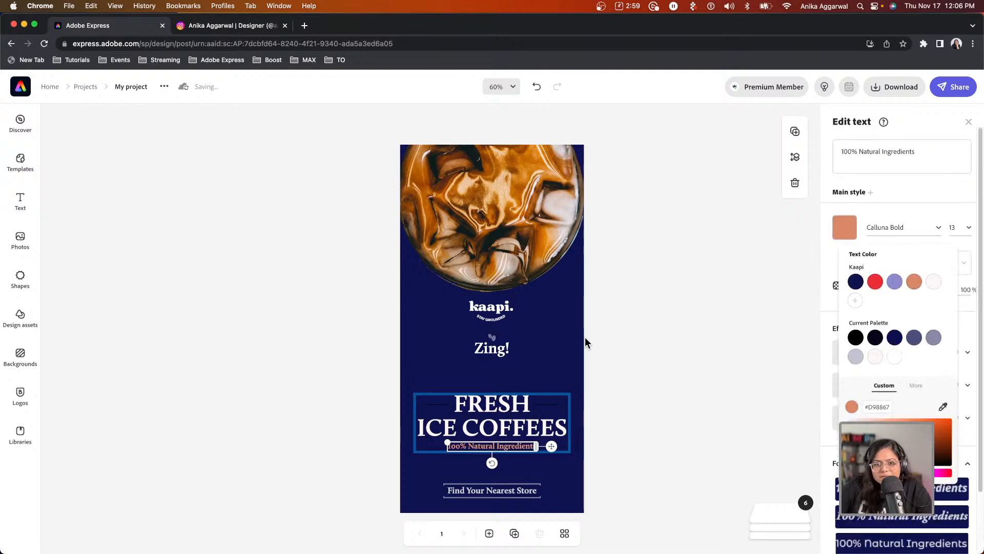
left_click(435, 407)
left_click(433, 405)
left_click(433, 405)
Colour both thin lines beside FRESH Kaapi orange, then switch to the Instagram tab.
left_click(433, 405)
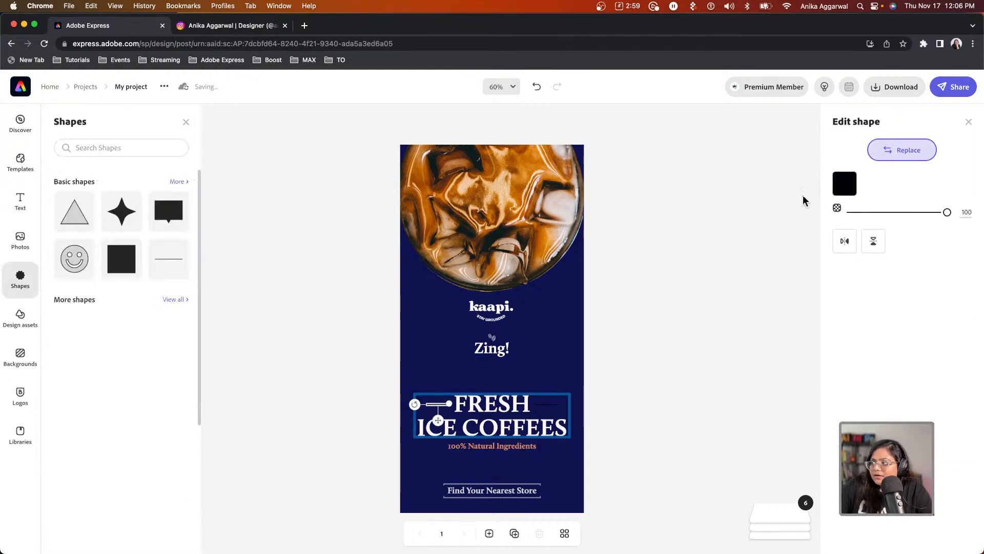
left_click(841, 188)
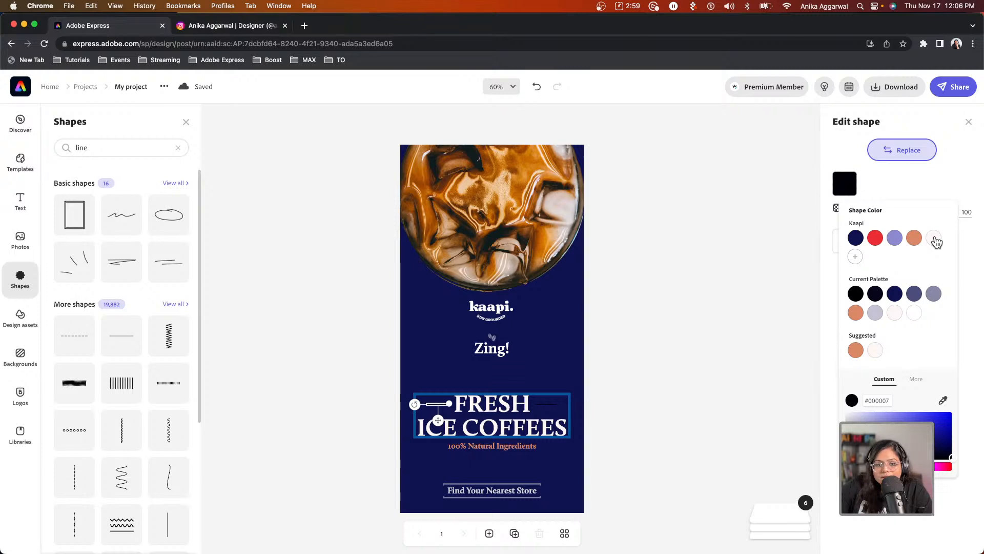
left_click(914, 238)
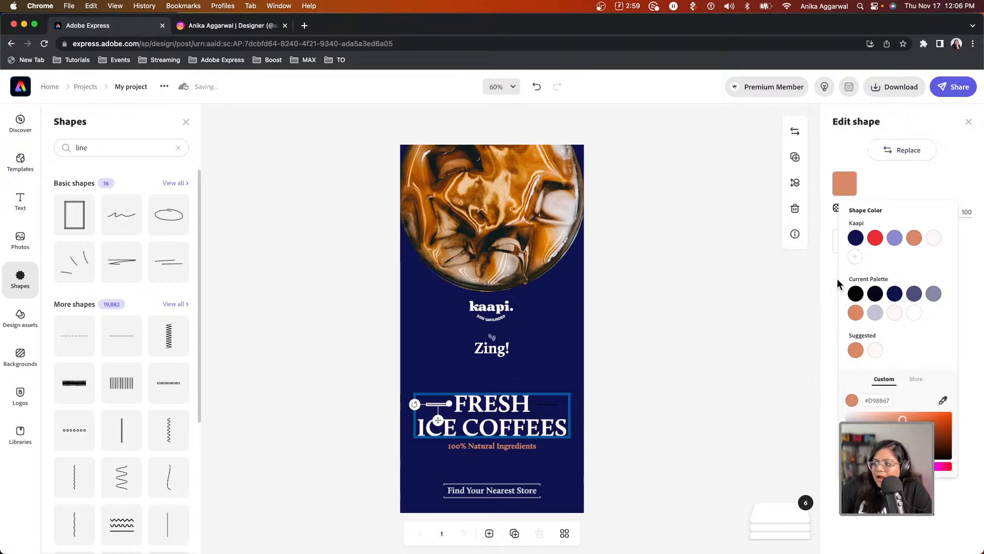
left_click(543, 404)
left_click(543, 405)
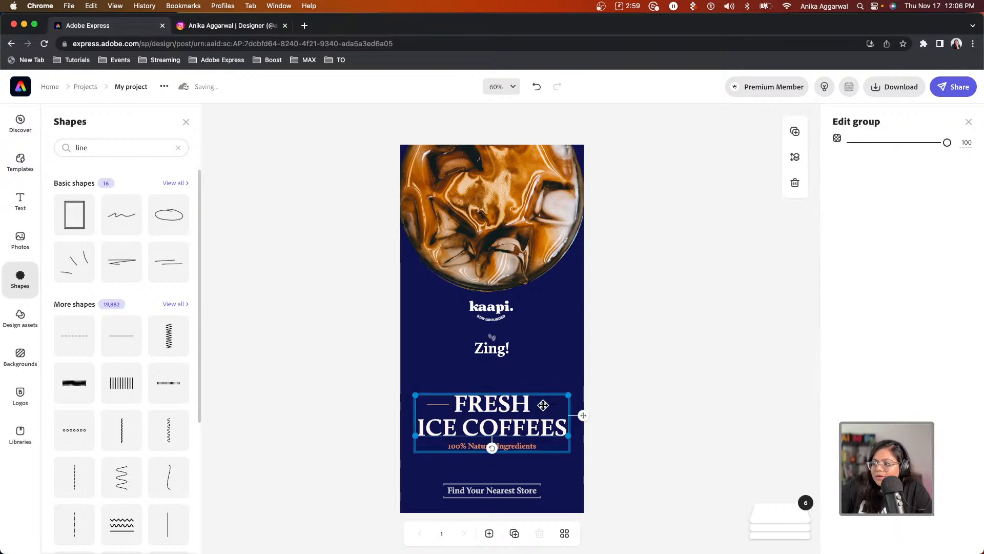
left_click(543, 405)
left_click(844, 185)
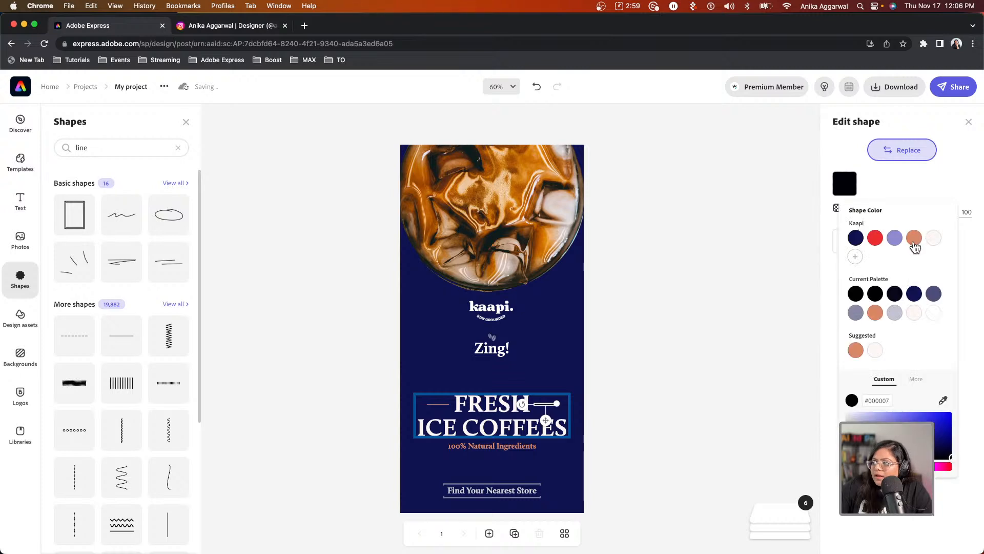
left_click(914, 238)
left_click(664, 334)
left_click(653, 326)
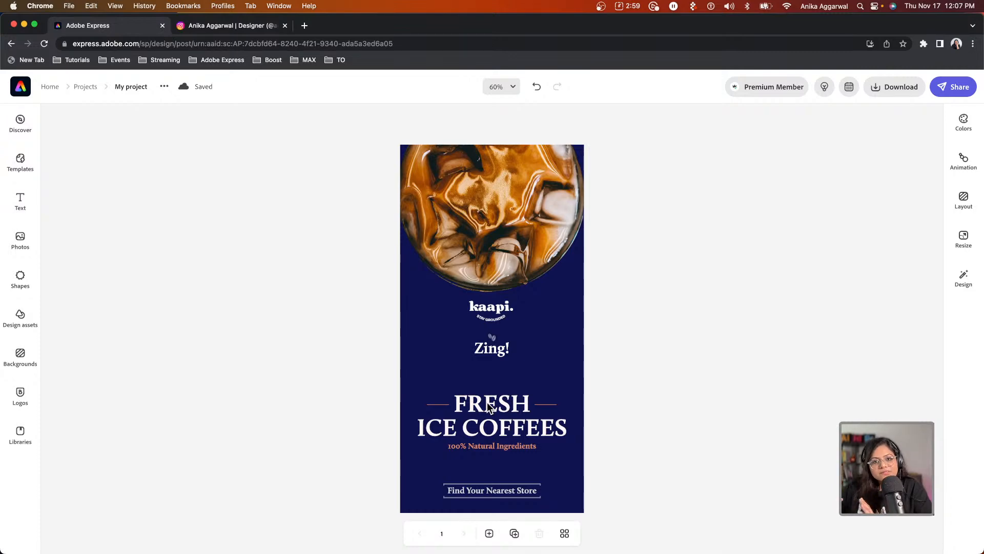
left_click(187, 25)
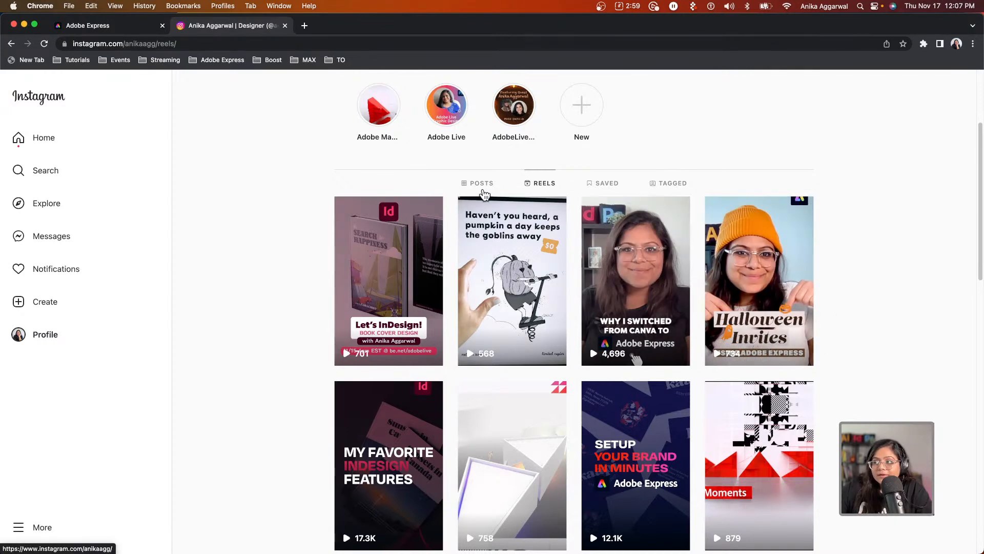
Browse the Instagram profile's Posts and Reels grids, then return to Adobe Express.
left_click(482, 186)
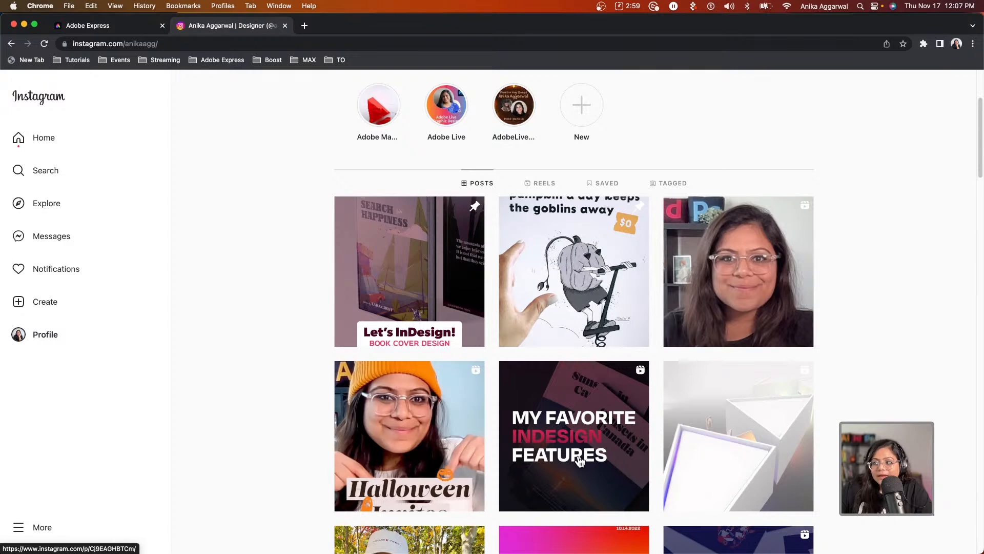
left_click(540, 183)
scroll(359, 436, "down", 1)
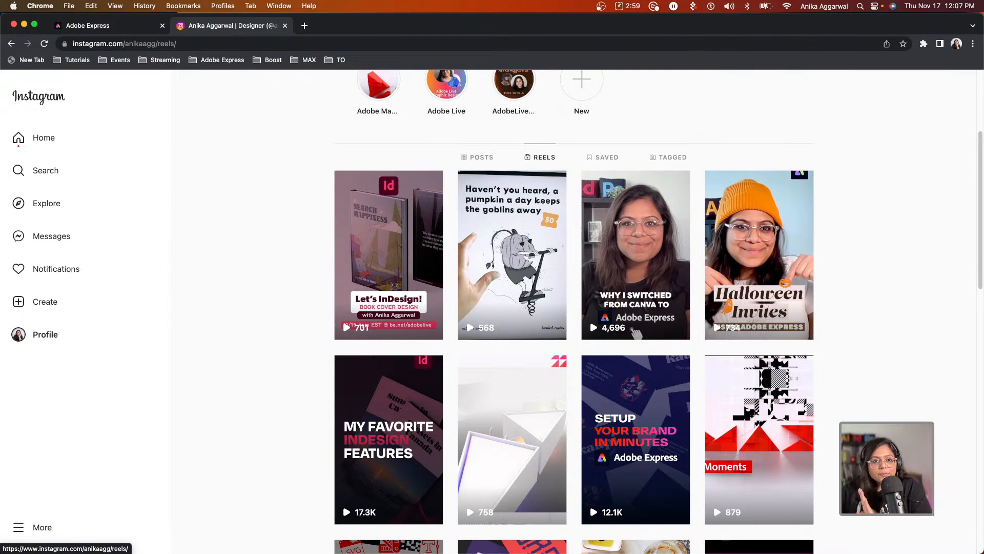
left_click(108, 28)
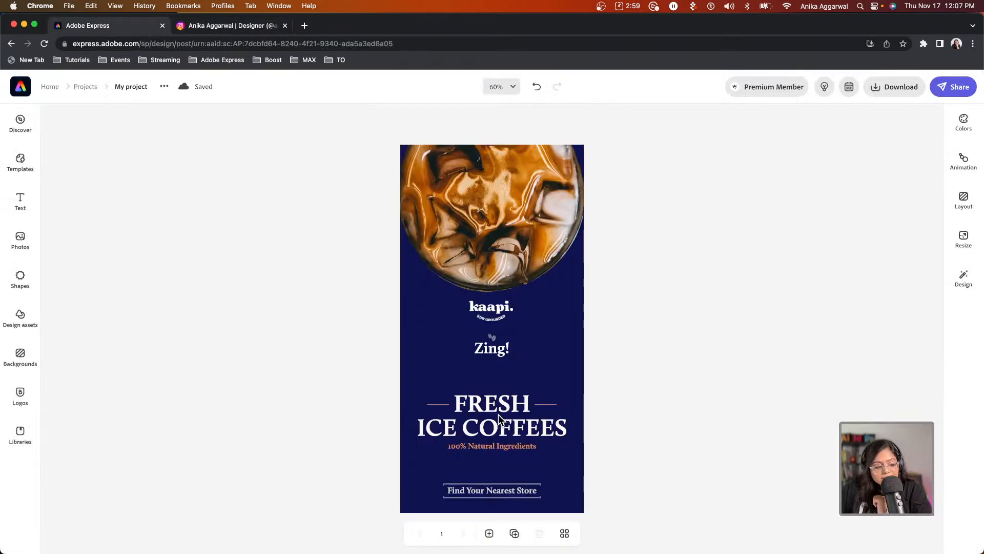
Delete the Zing! group and swap the logo for a larger kaapi Stay Grounded variant.
left_click(485, 350)
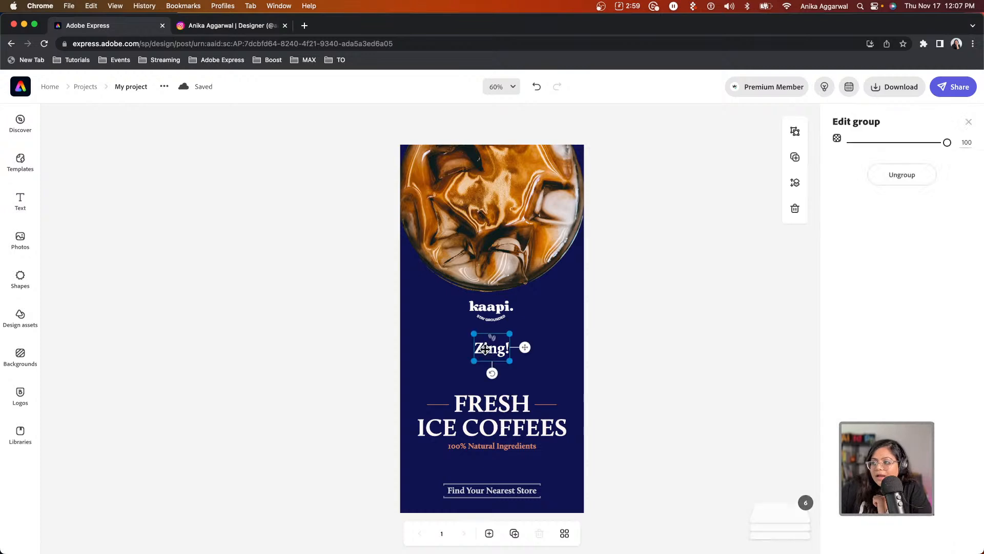
key("Delete")
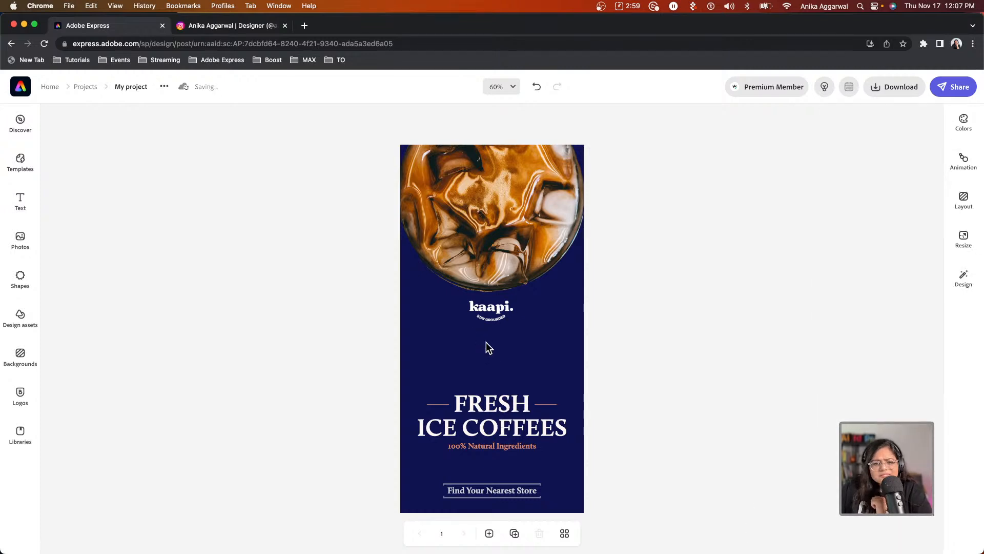
left_click(491, 306)
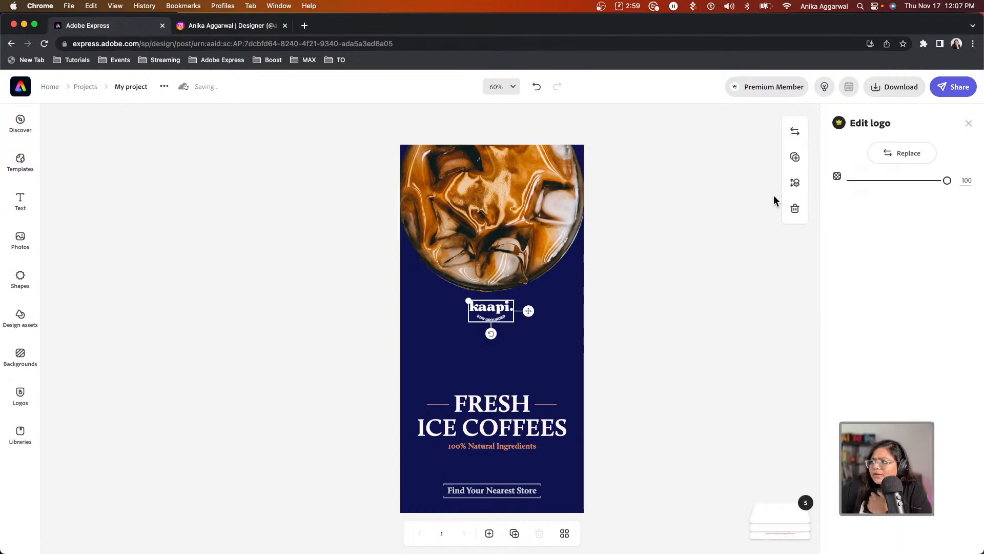
left_click(908, 153)
left_click(88, 377)
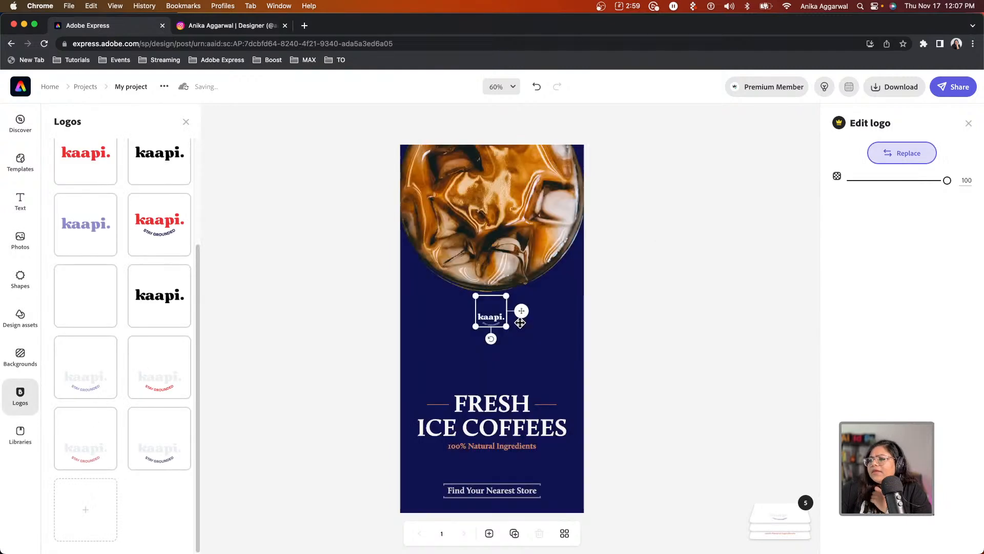
left_click_drag(518, 296, 593, 253)
left_click_drag(532, 295, 500, 323)
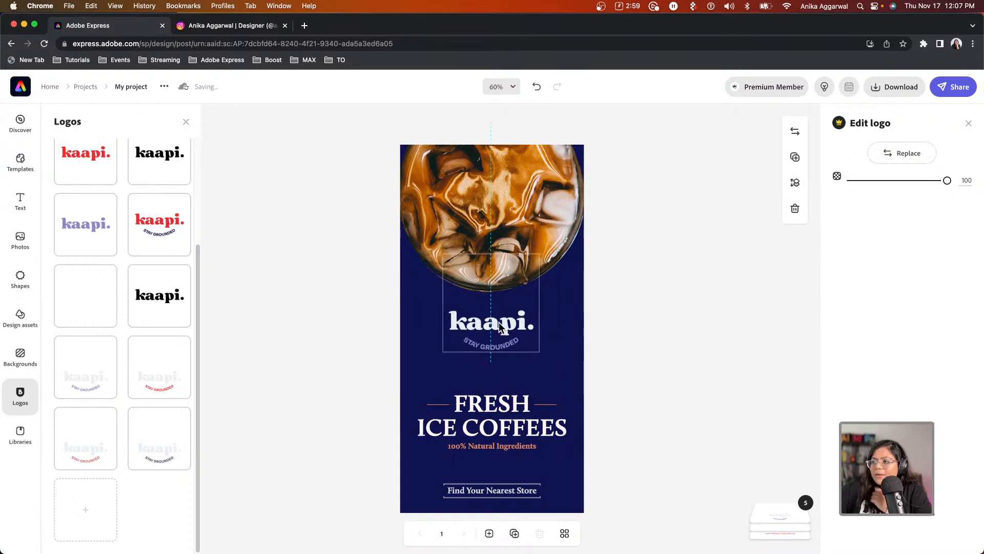
Raise and slightly shrink the FRESH ICE COFFEES heading, parking the logo above the store button.
left_click(498, 408)
left_click_drag(498, 408, 498, 376)
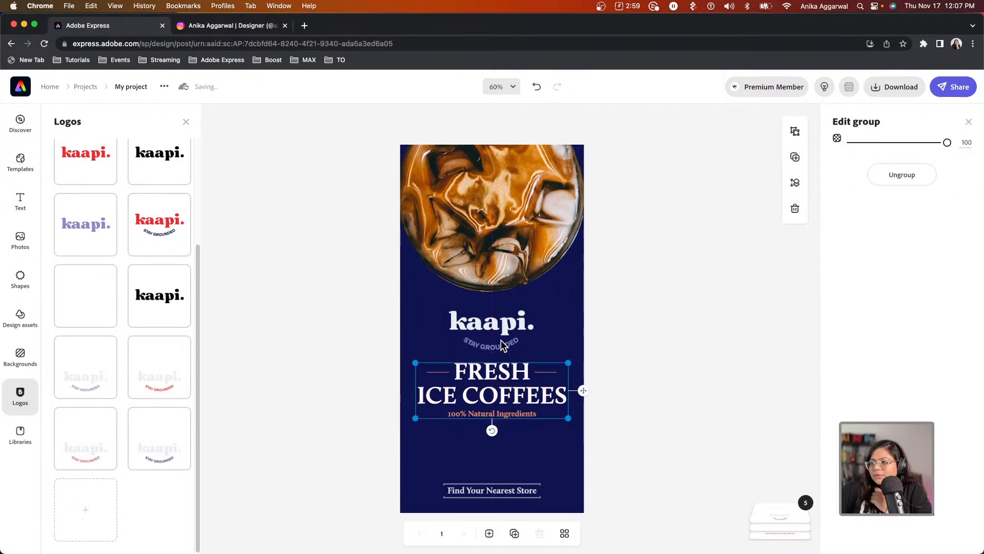
left_click_drag(504, 336, 504, 464)
left_click_drag(501, 390, 500, 353)
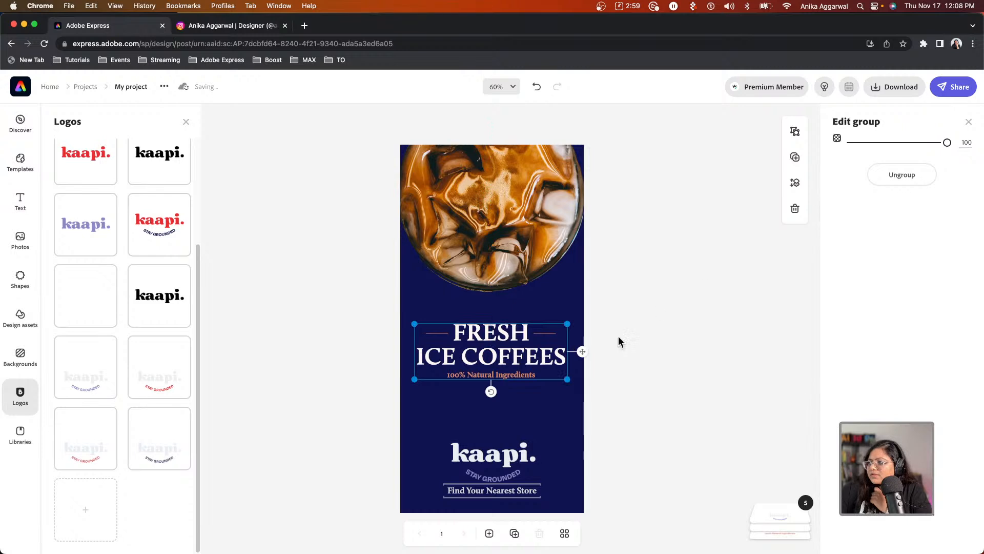
left_click_drag(566, 379, 507, 333)
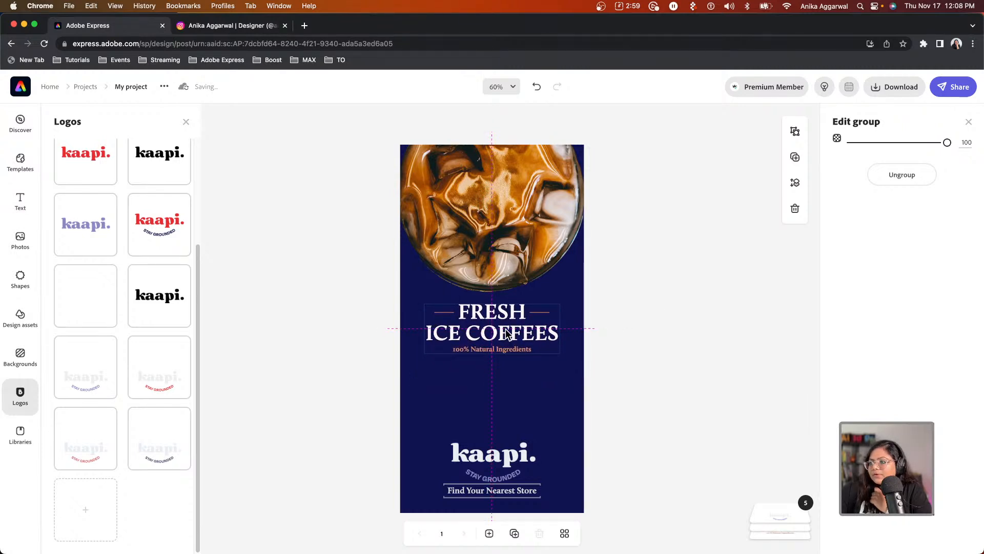
left_click(641, 384)
Move the coffee photo up, then shrink the kaapi logo and centre it under the heading.
left_click(523, 221)
left_click_drag(521, 221, 518, 203)
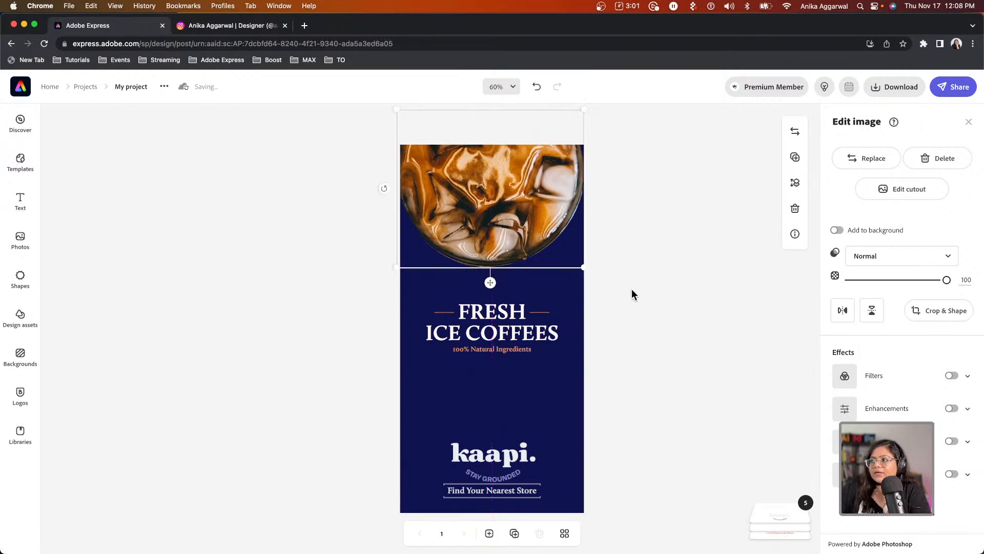
left_click(629, 286)
left_click_drag(494, 336, 494, 335)
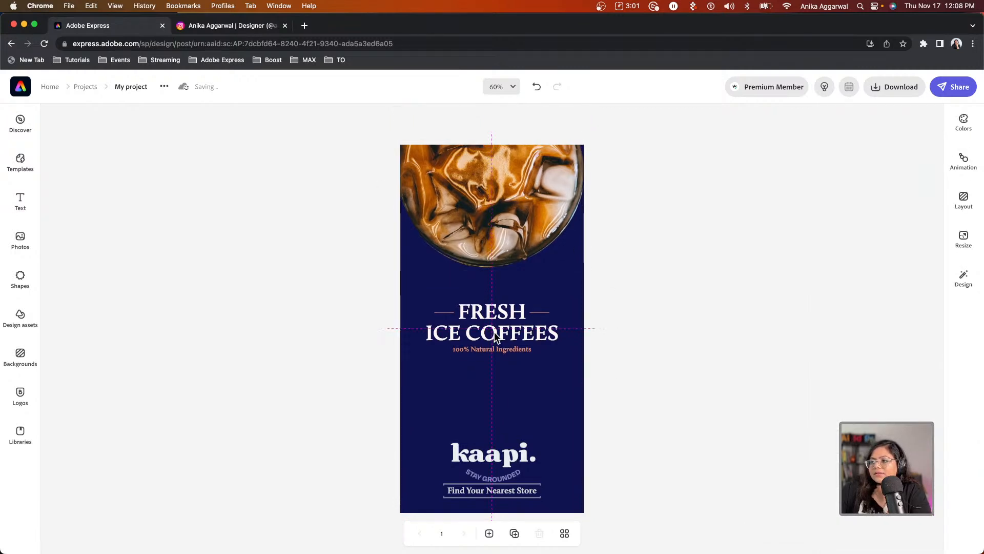
left_click(476, 457)
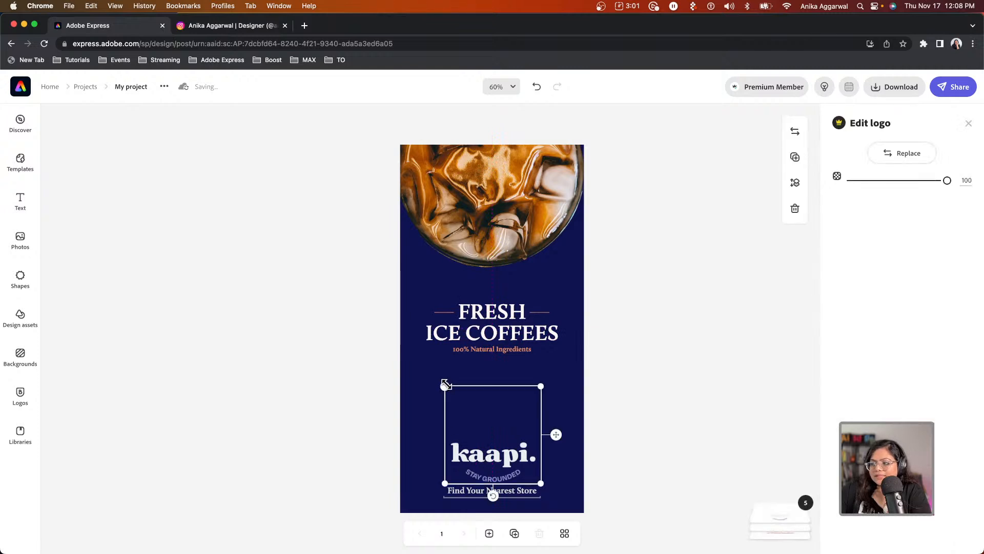
left_click_drag(445, 386, 471, 411)
left_click_drag(507, 464, 495, 416)
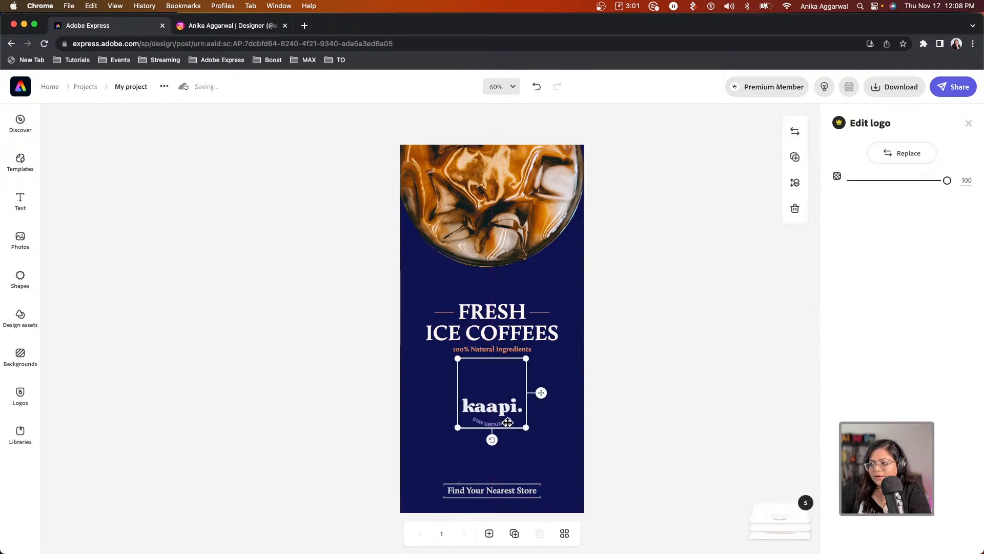
left_click(546, 490)
left_click(504, 483)
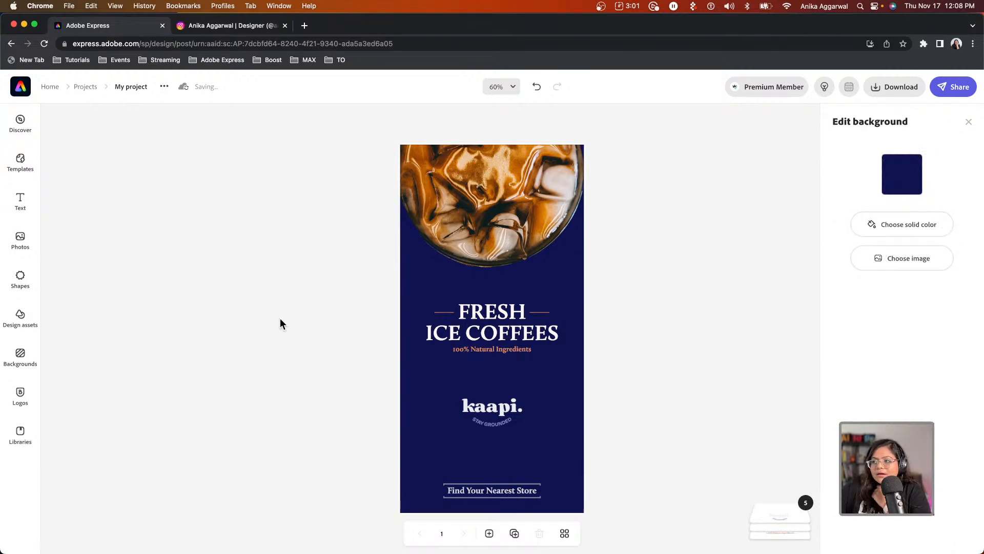
Switch the page background colour from navy to the black Current Palette swatch.
left_click(902, 179)
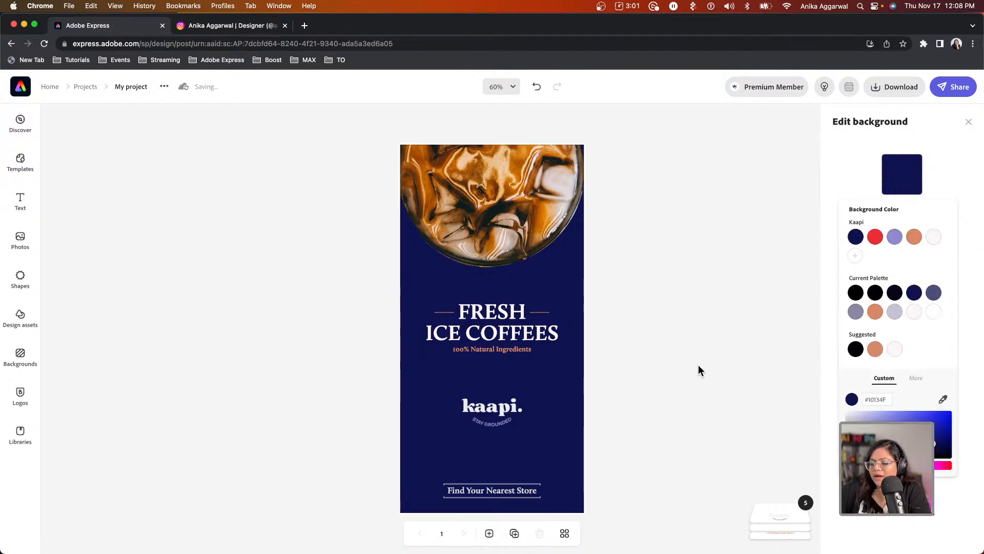
left_click(857, 294)
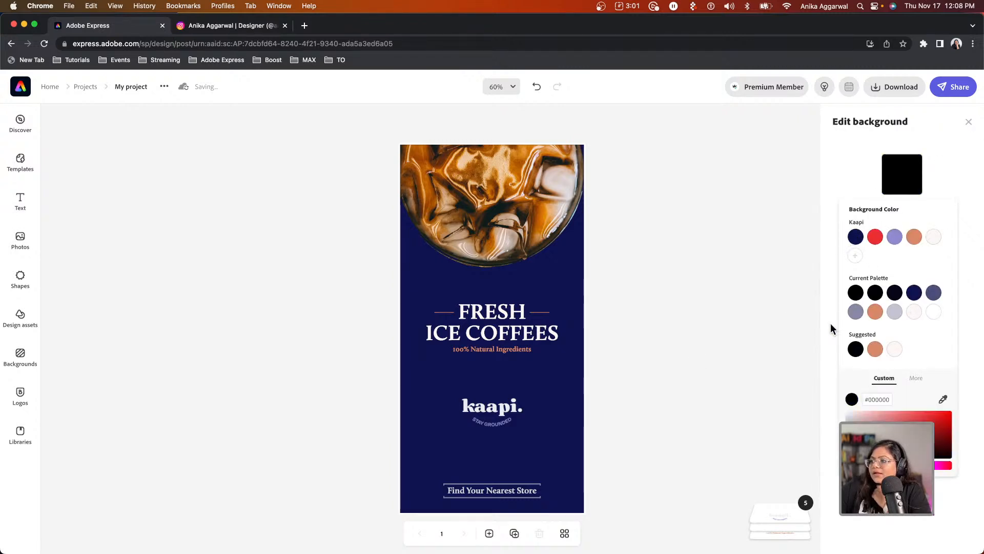
left_click(756, 372)
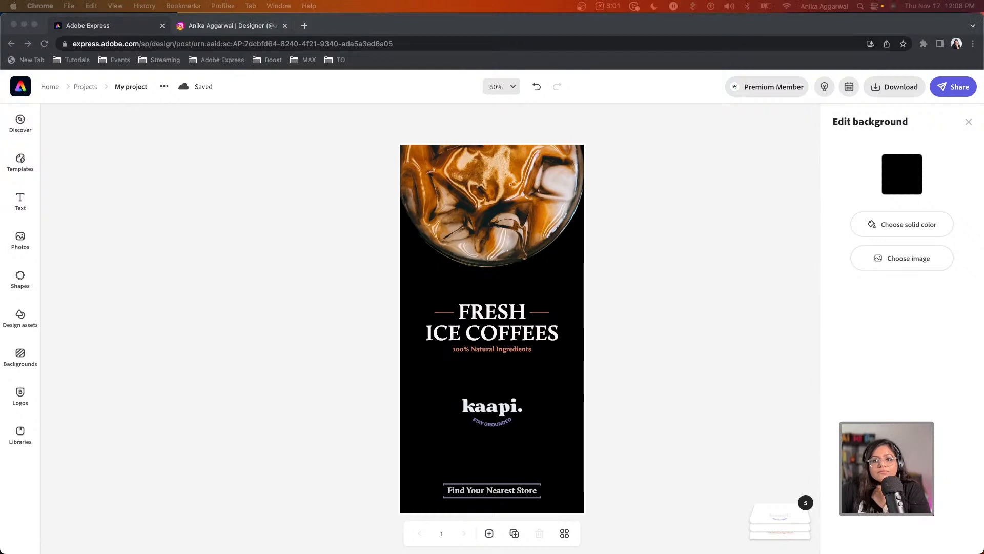
left_click(645, 268)
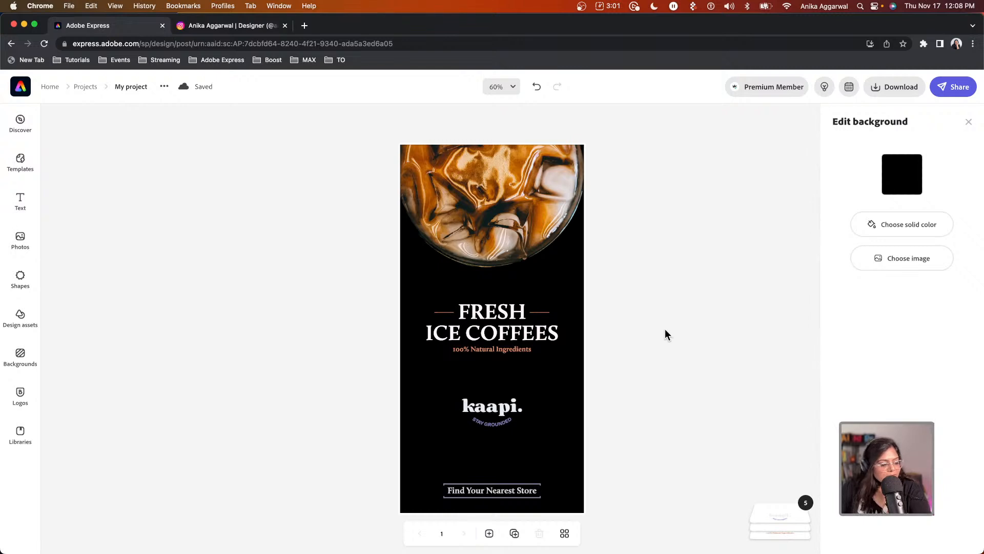
left_click(577, 406)
Duplicate the black coffee poster as an identical page 2.
left_click(492, 406)
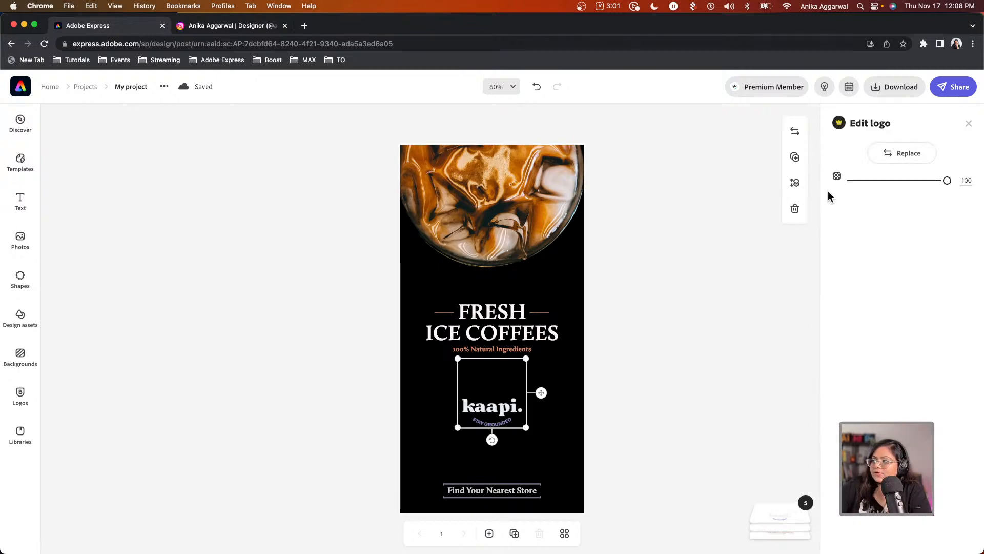
left_click(969, 124)
left_click(505, 320)
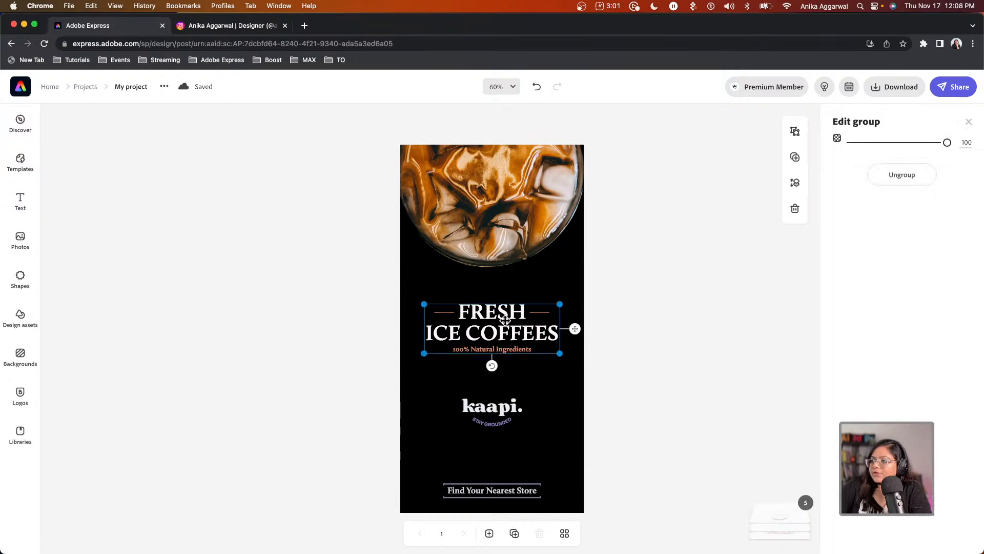
left_click(476, 318)
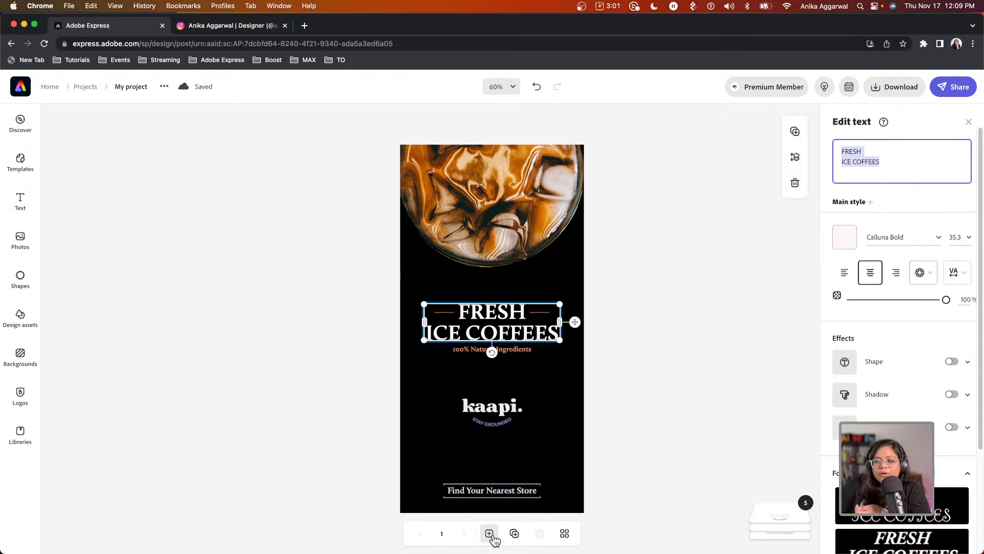
left_click(492, 537)
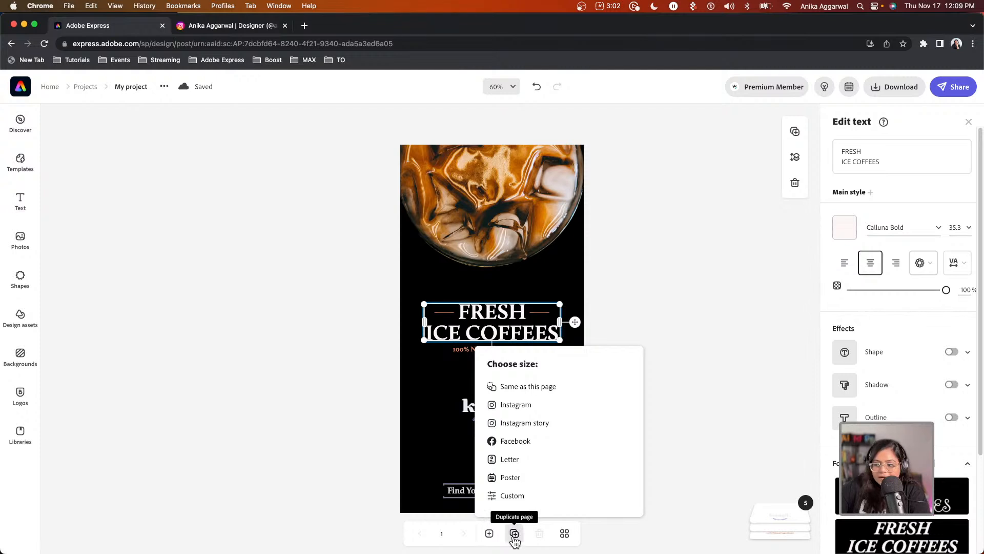
left_click(514, 534)
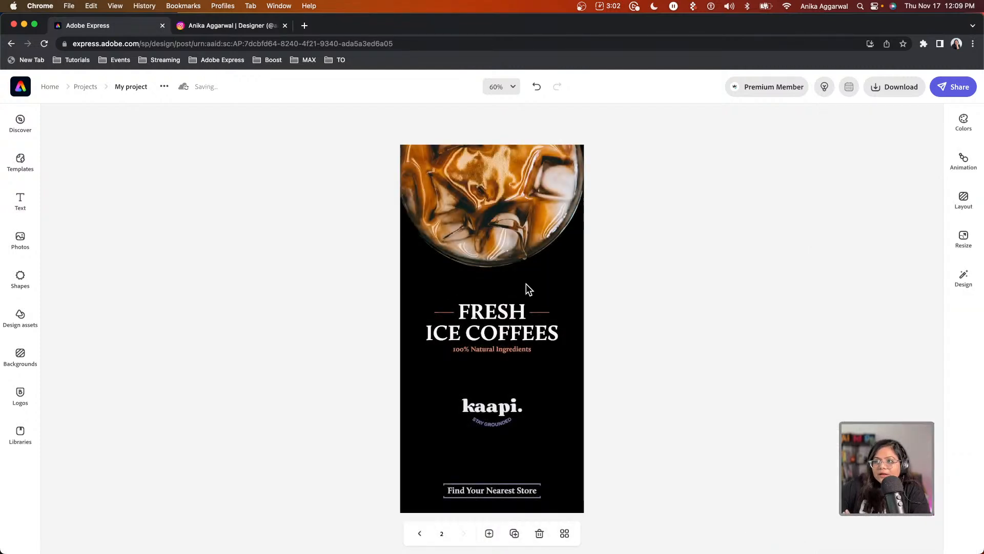
Rename the project from My project to 'Coffee_AL_Kaap'.
left_click(142, 89)
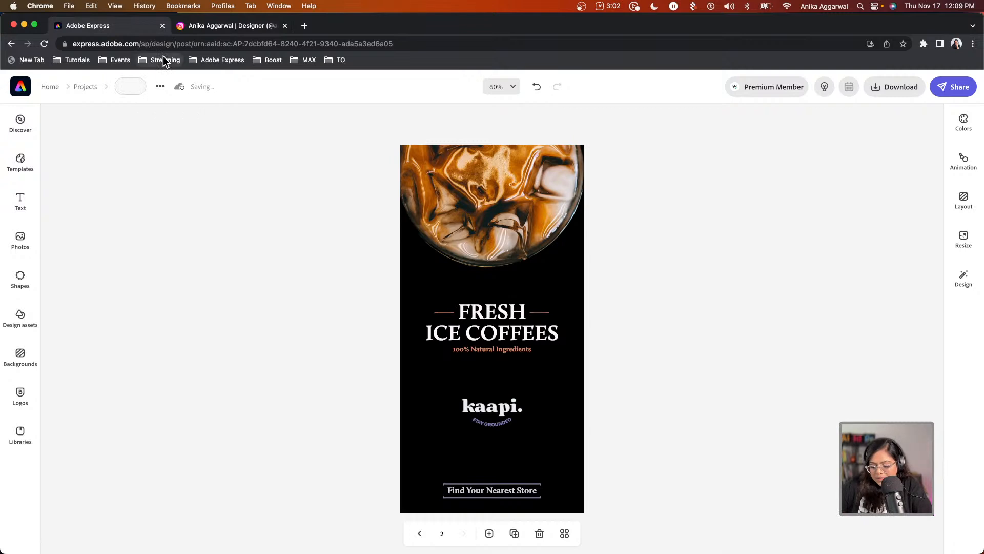
type("Coffee_AL_Lapp")
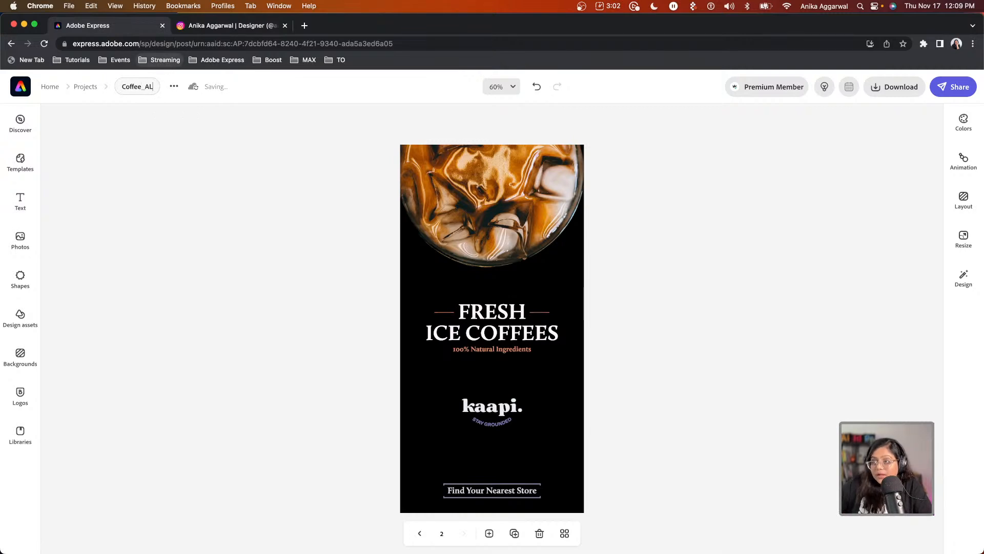
key("BackSpace")
key("BackSpace")
key("BackSpace")
key("BackSpace")
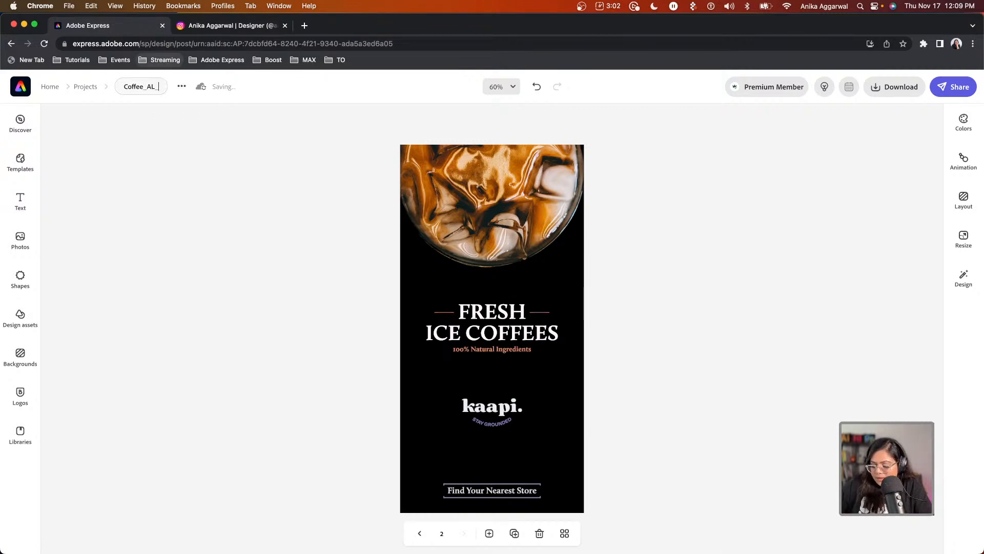
type("Kaap")
left_click(214, 223)
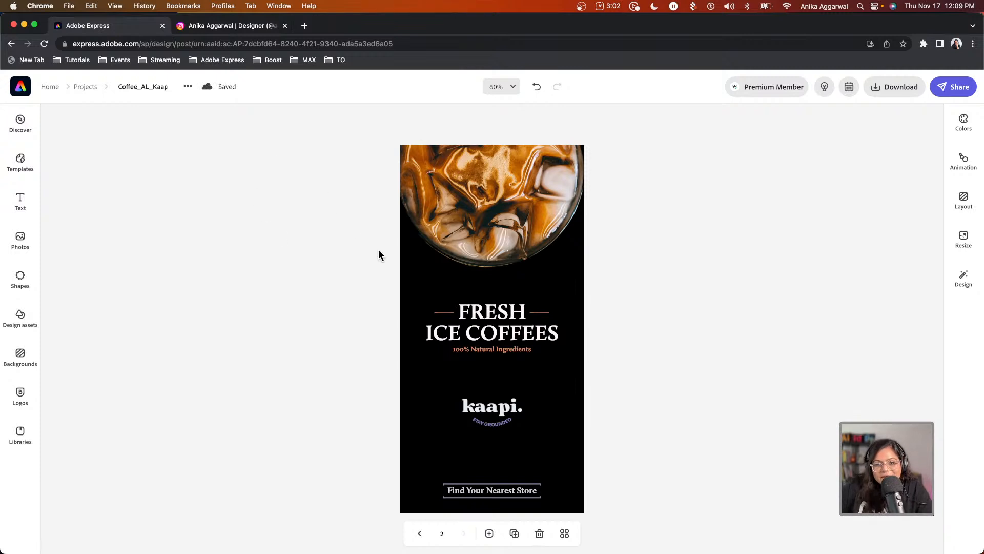
left_click(502, 315)
Ungroup the FRESH ICE COFFEES headline and select the 100% Natural Ingredients subtitle.
left_click(901, 175)
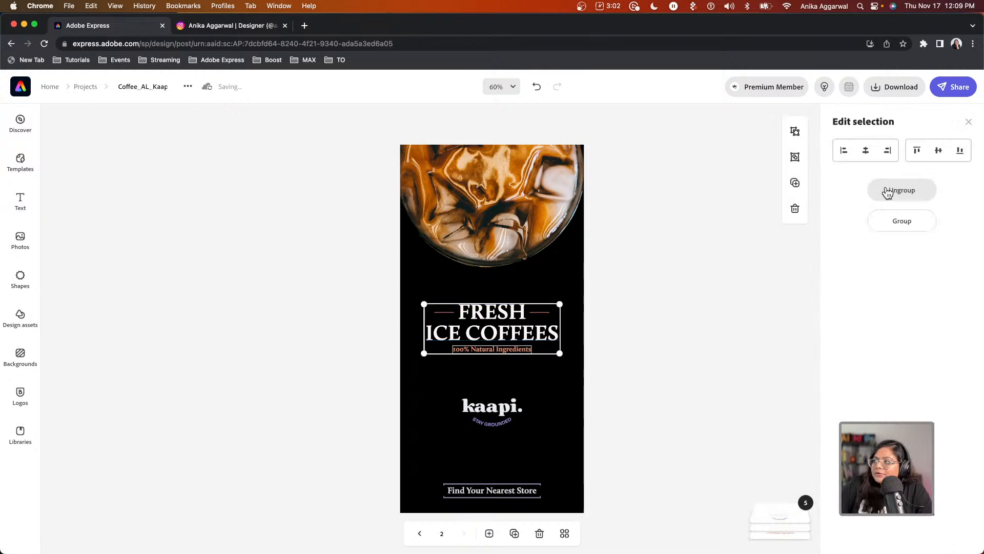
left_click(713, 335)
left_click(486, 352)
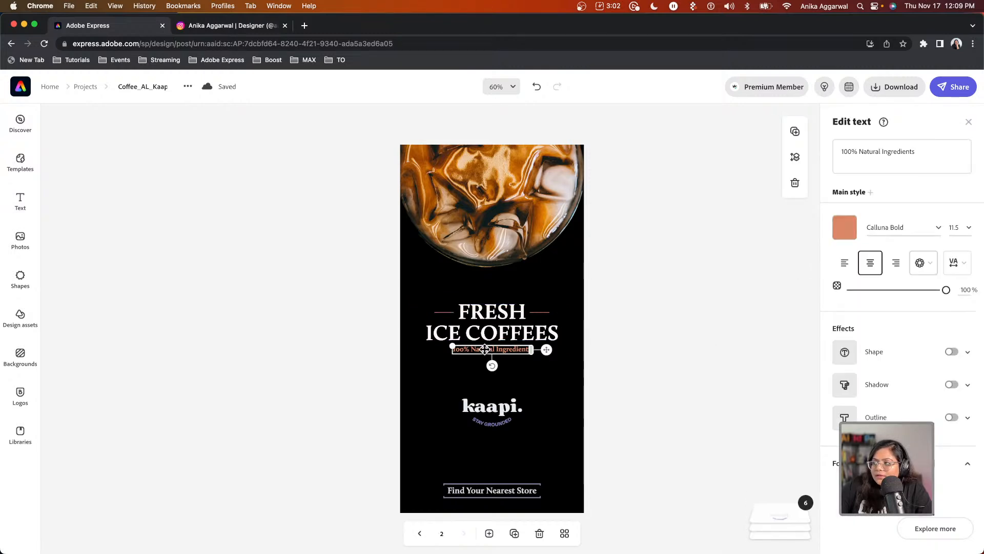
Colour the subtitle caramel brown B66A17, sampled from the coffee photo with the eyedropper.
left_click(846, 228)
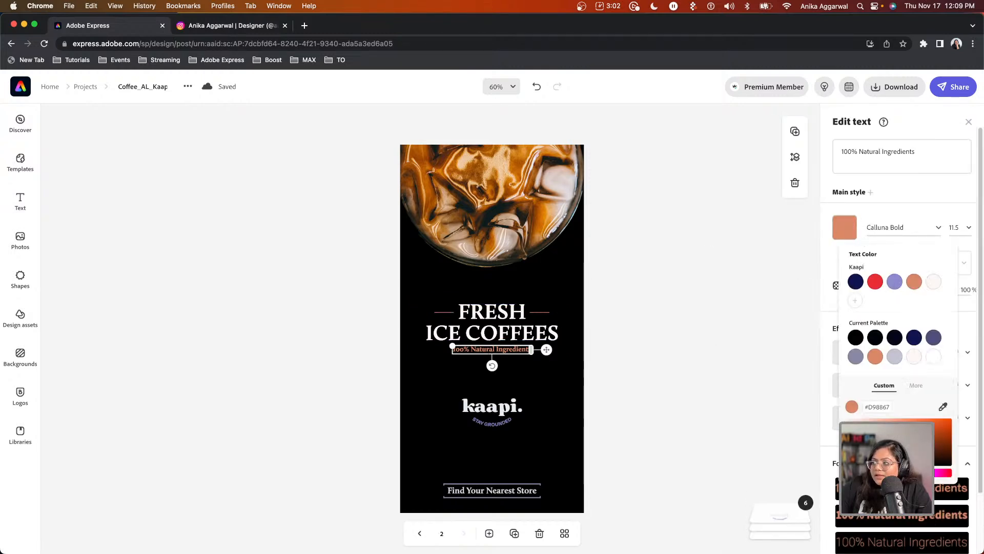
left_click(916, 385)
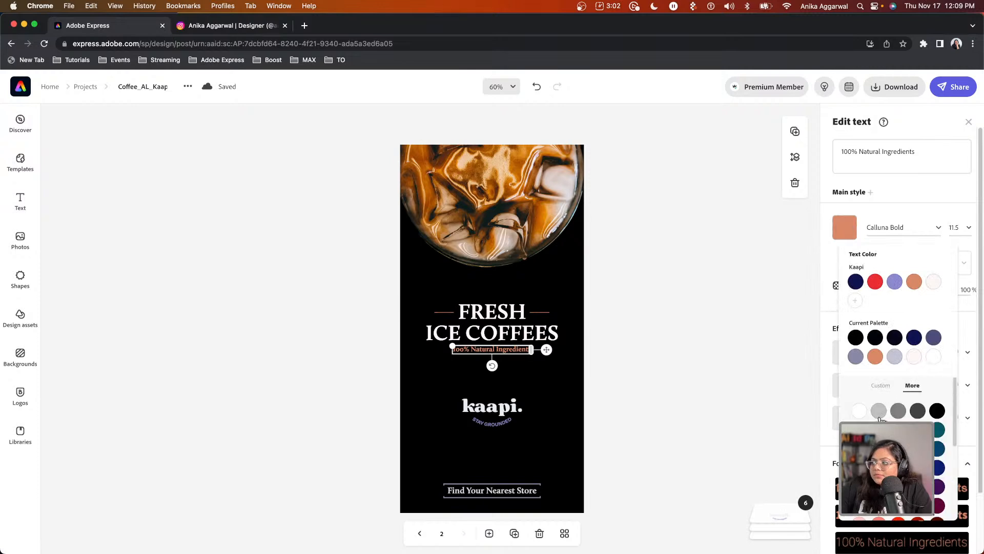
scroll(903, 404, "down", 5)
scroll(898, 410, "up", 5)
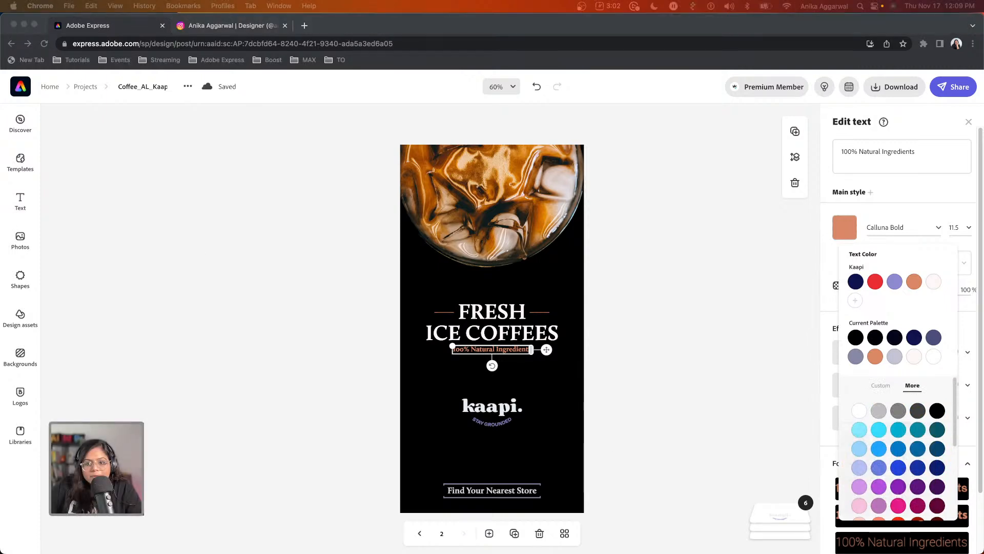
left_click(876, 387)
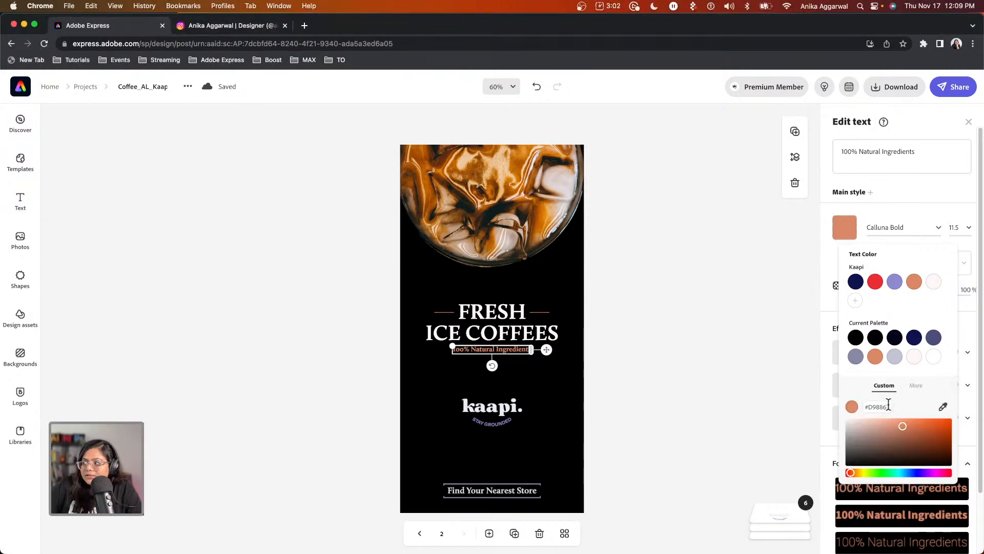
left_click_drag(895, 433, 876, 433)
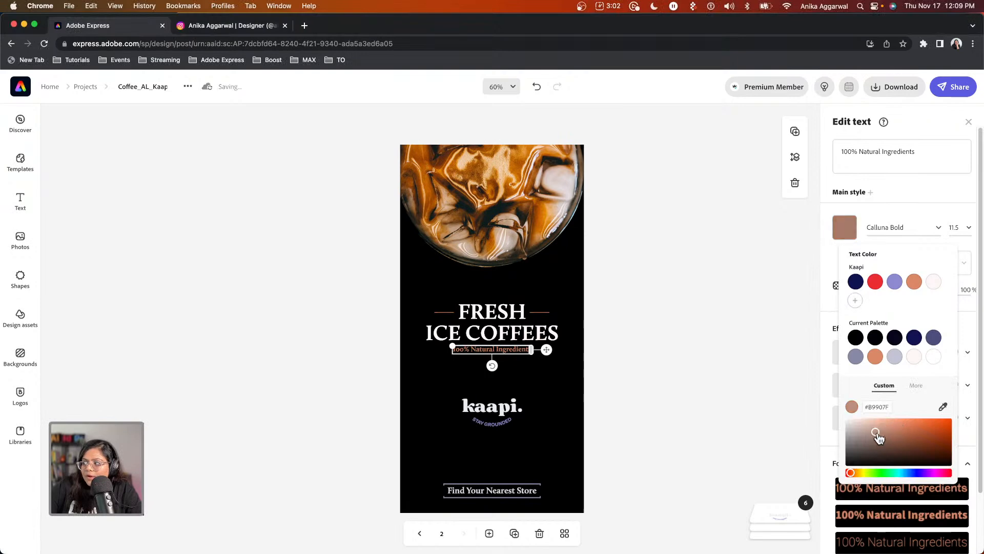
left_click(942, 407)
left_click(462, 175)
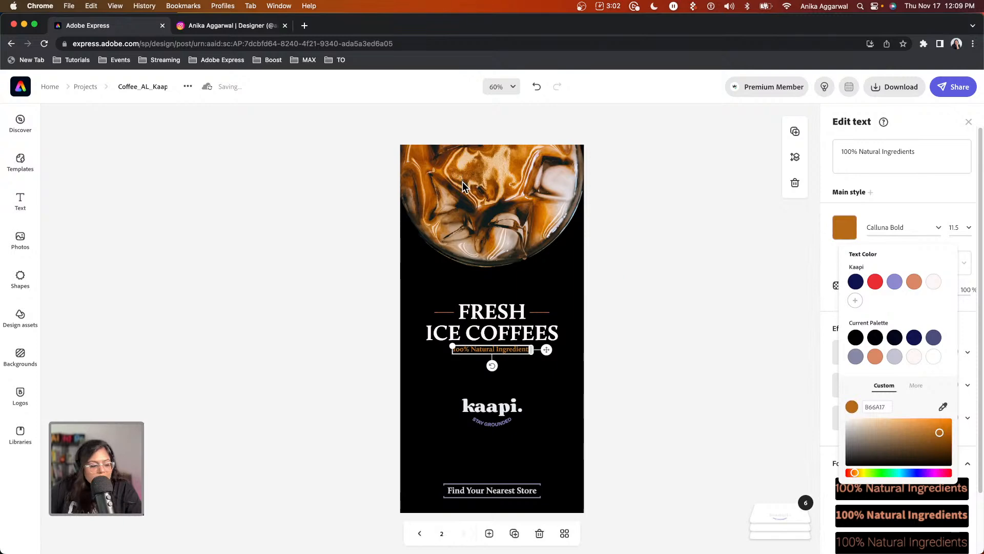
left_click(307, 25)
Open color.adobe.com and its Import Color themes help article, then return to Adobe Express.
type("color.adobe.com")
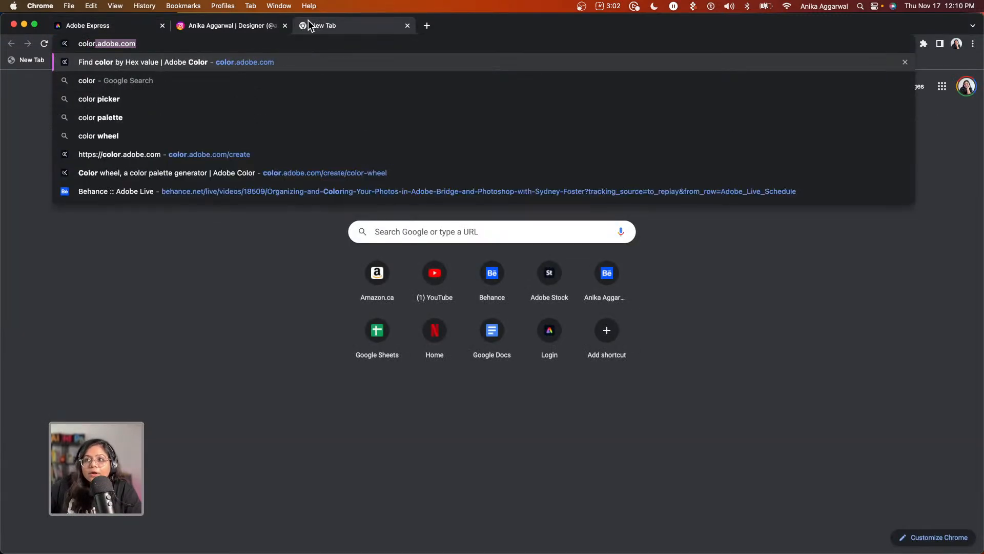
key("Return")
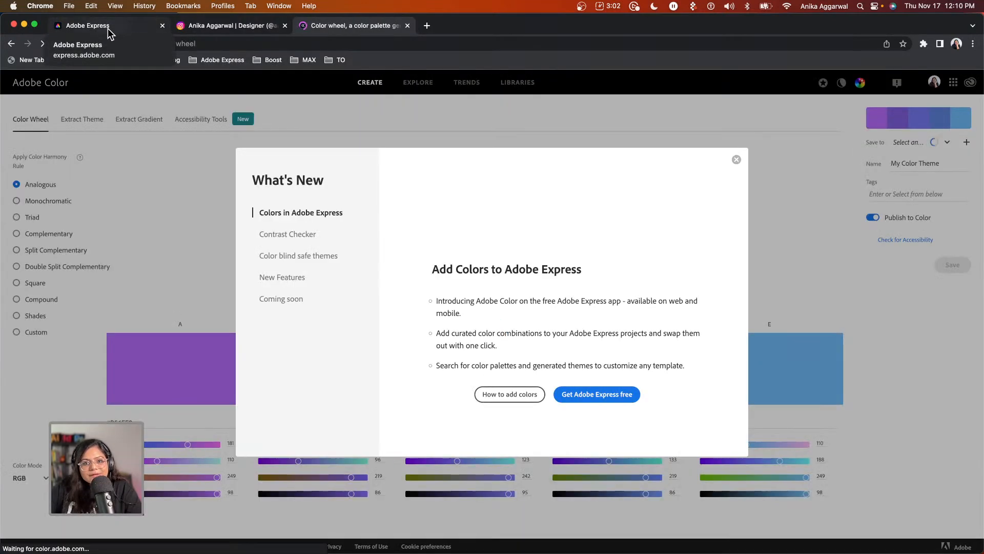
left_click(513, 394)
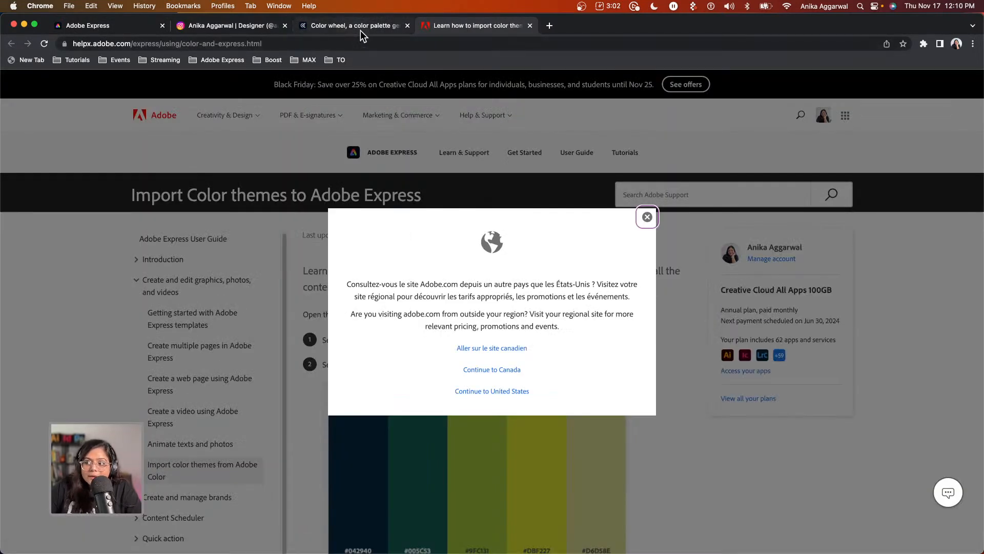
left_click(647, 216)
scroll(413, 422, "down", 15)
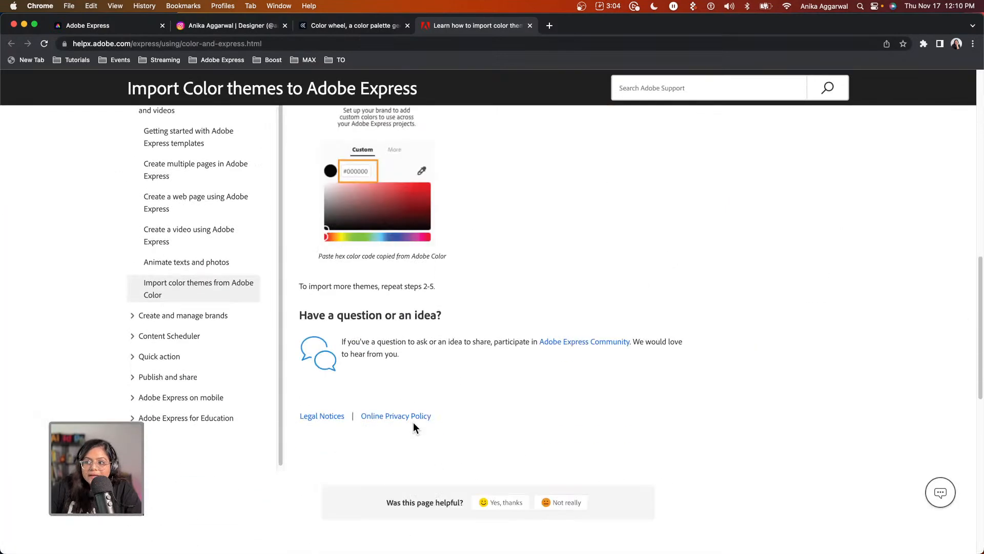
scroll(414, 417, "up", 14)
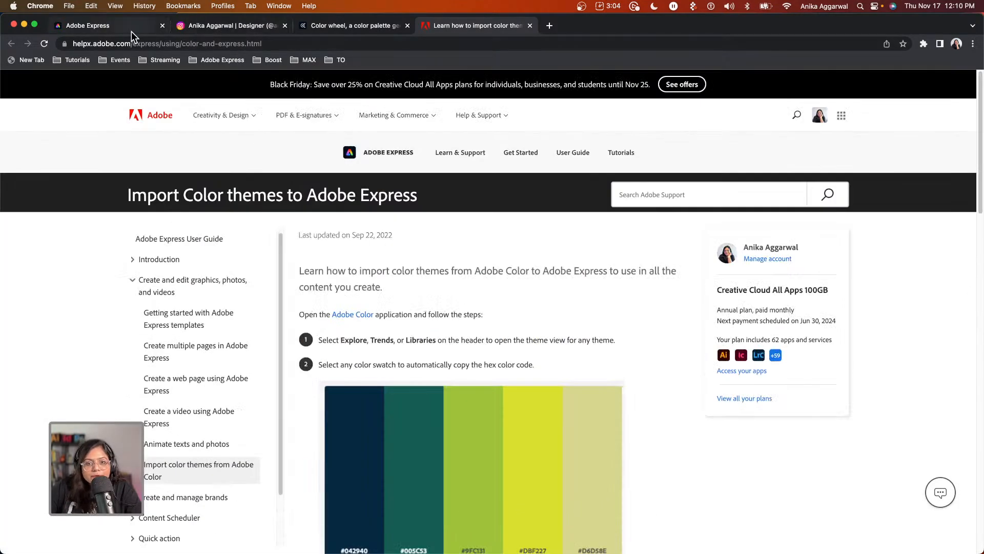
left_click(116, 28)
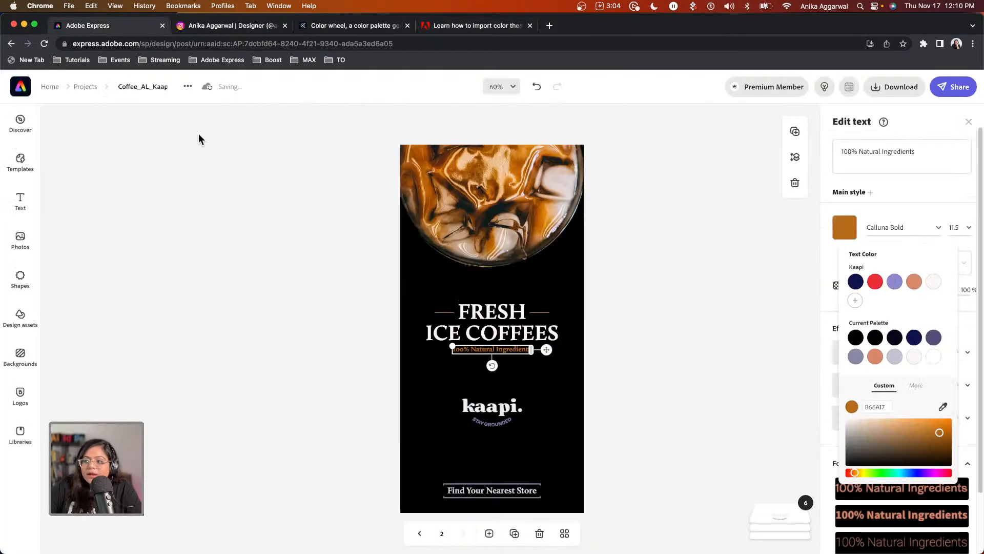
Delete the duplicate second page and zoom to 150% on the Find Your Nearest Store text.
left_click(676, 340)
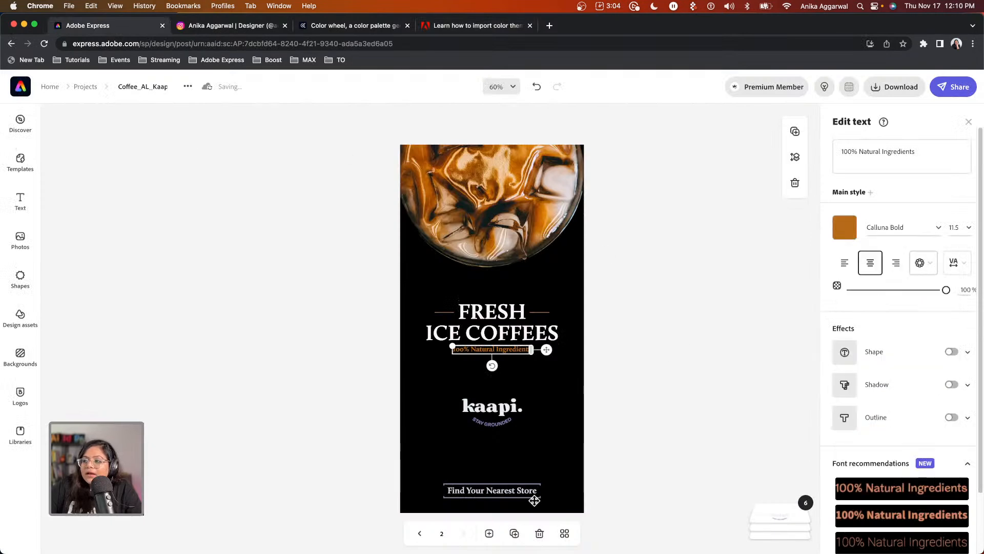
left_click(540, 535)
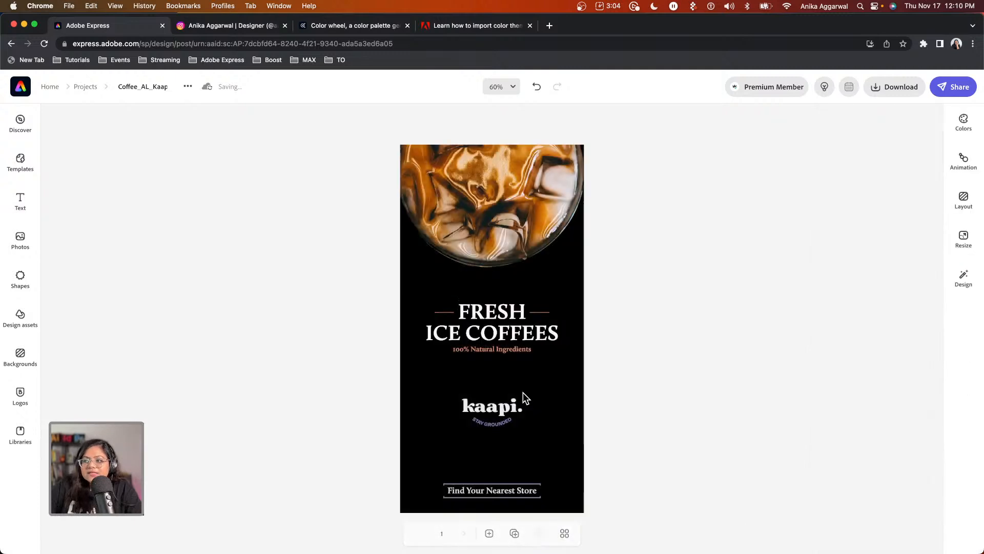
left_click(496, 489)
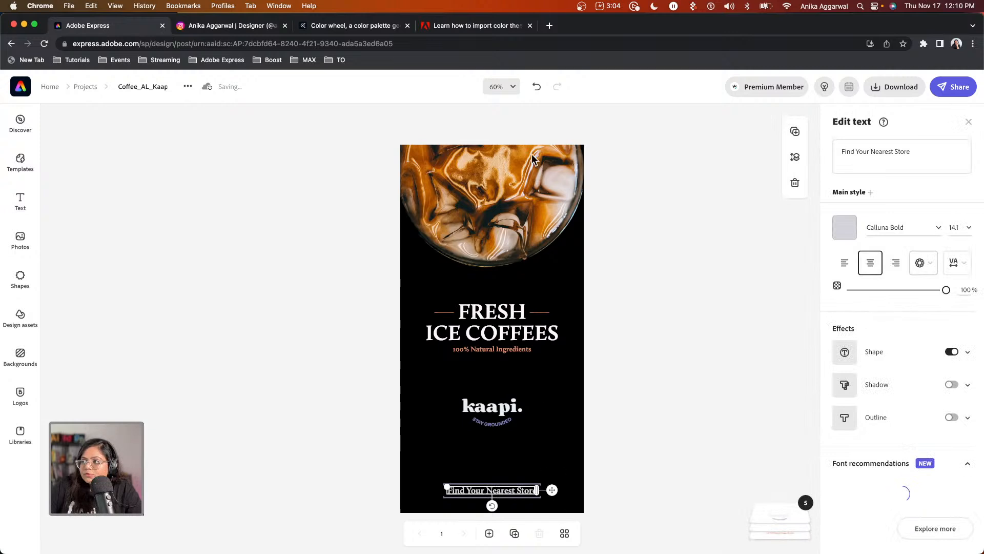
left_click(513, 86)
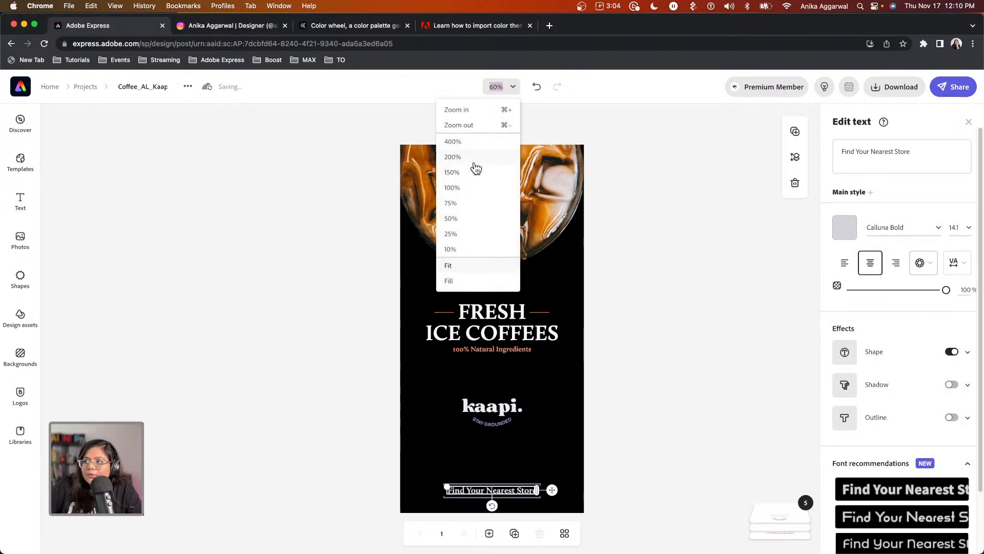
left_click(476, 173)
left_click(483, 413)
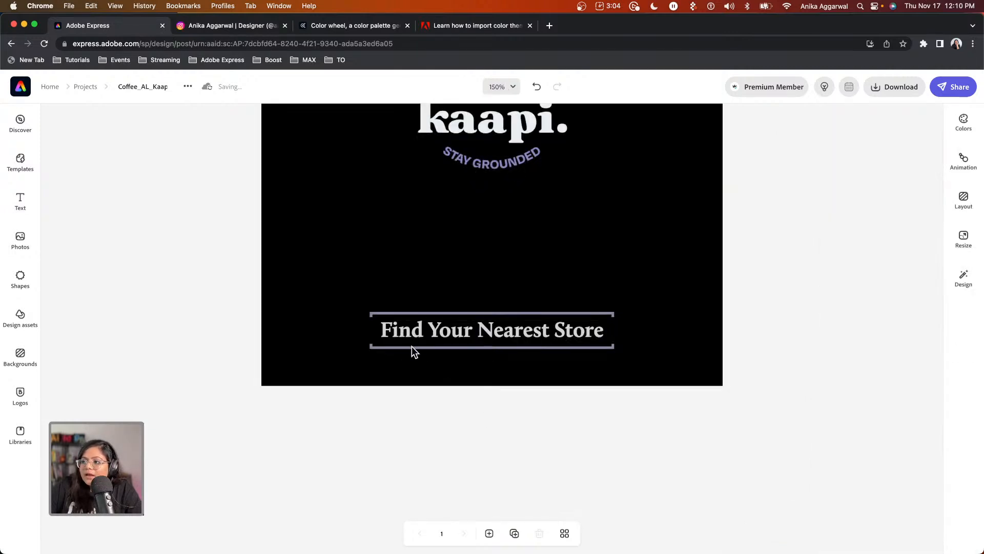
left_click(413, 346)
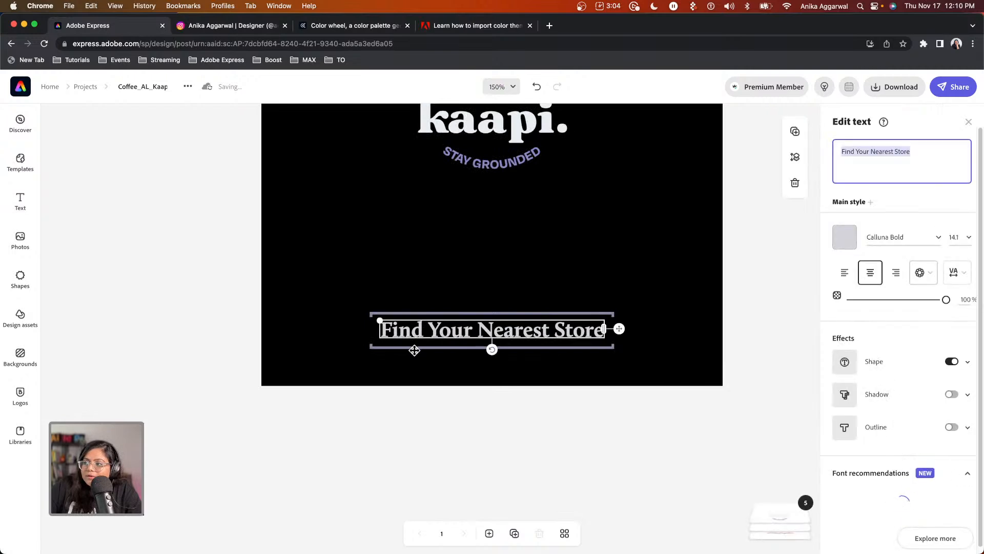
Make the Find Your Nearest Store shape effect colour orange, then zoom back to 75%.
left_click(967, 362)
left_click(844, 385)
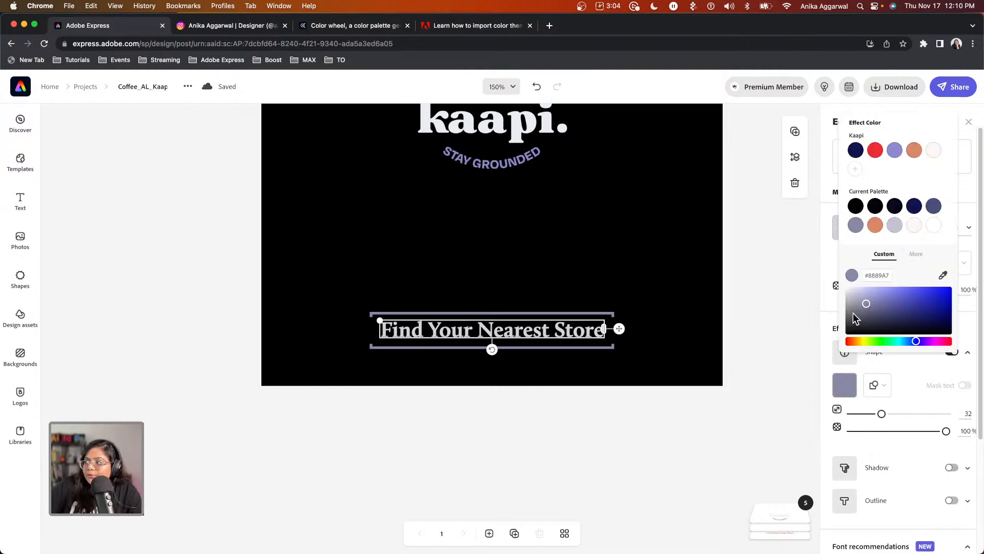
left_click(874, 225)
left_click(574, 429)
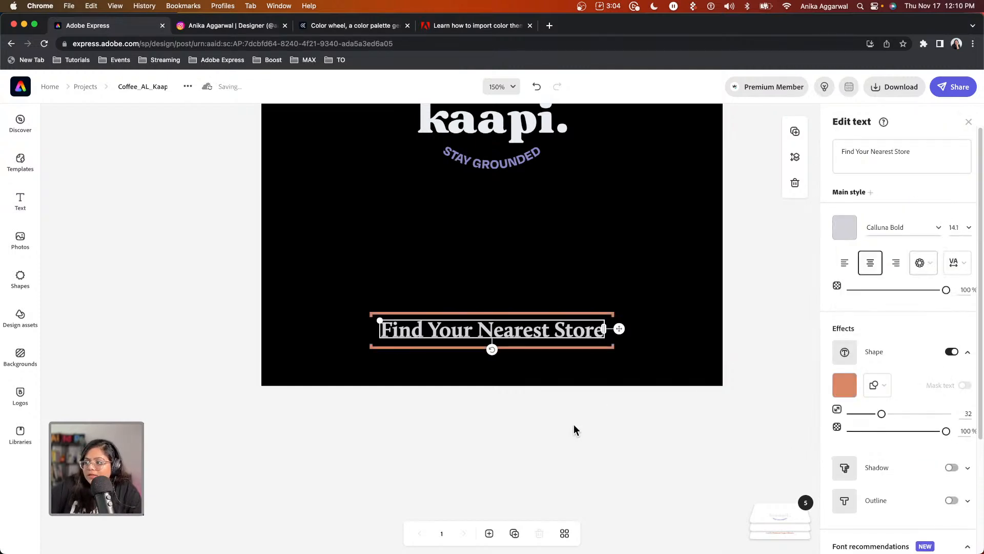
left_click(493, 85)
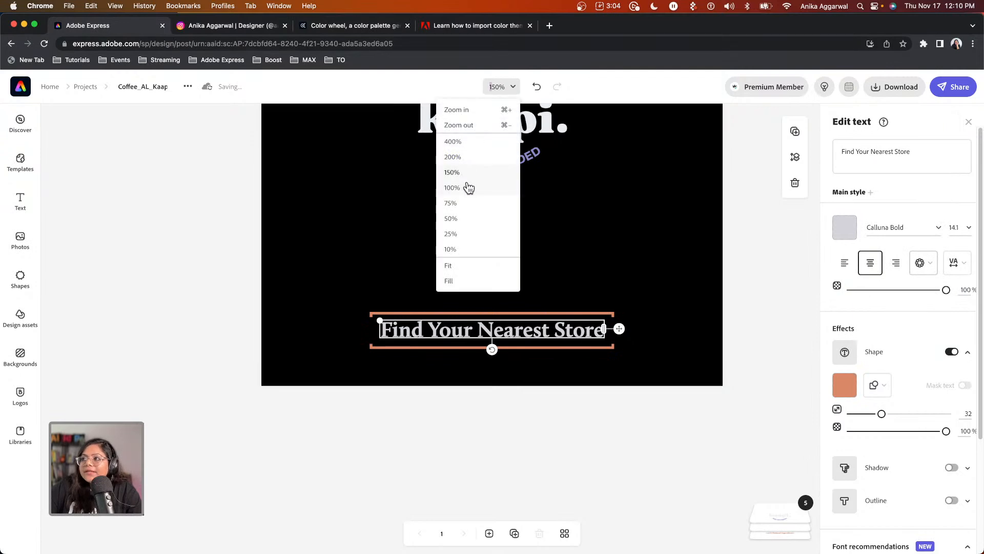
left_click(465, 203)
left_click(313, 303)
scroll(313, 303, "up", 5)
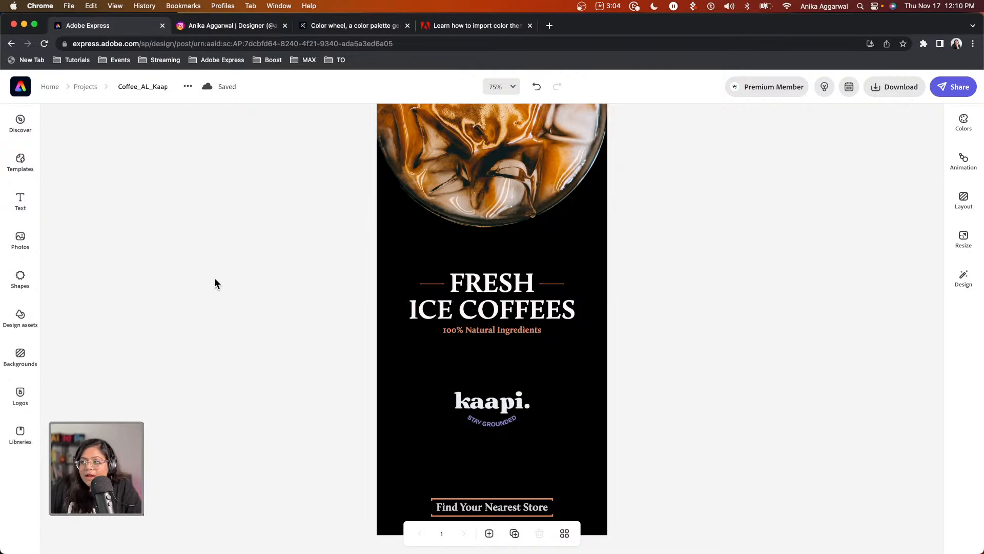
Set the 100% Natural Ingredients subtitle to Bello Script Pro Regular from the Brush Pen fonts.
left_click(516, 332)
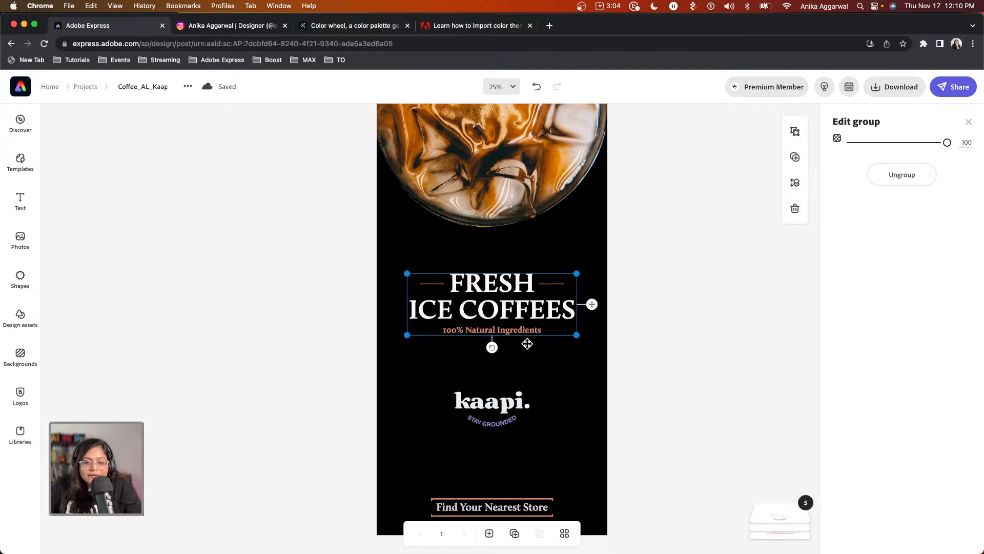
double_click(505, 331)
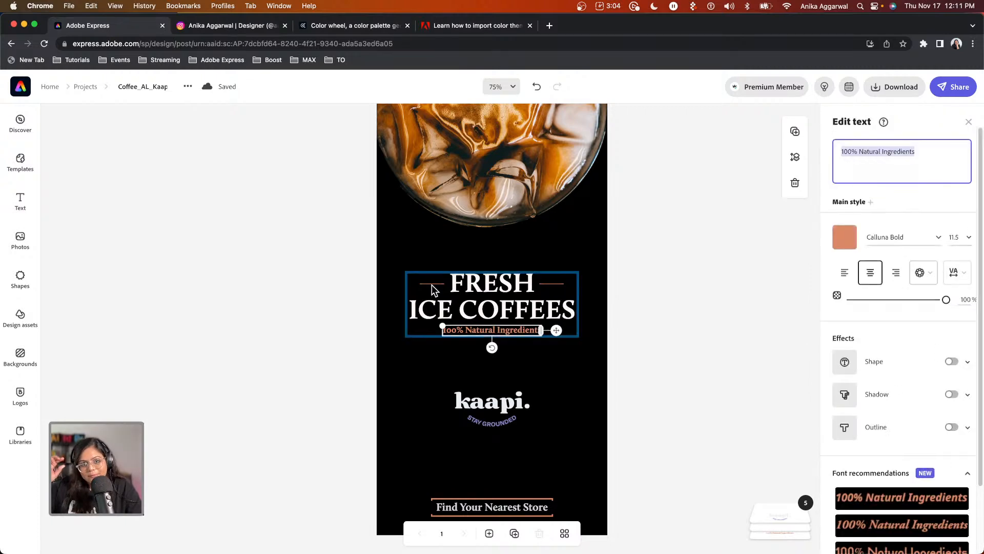
left_click(938, 237)
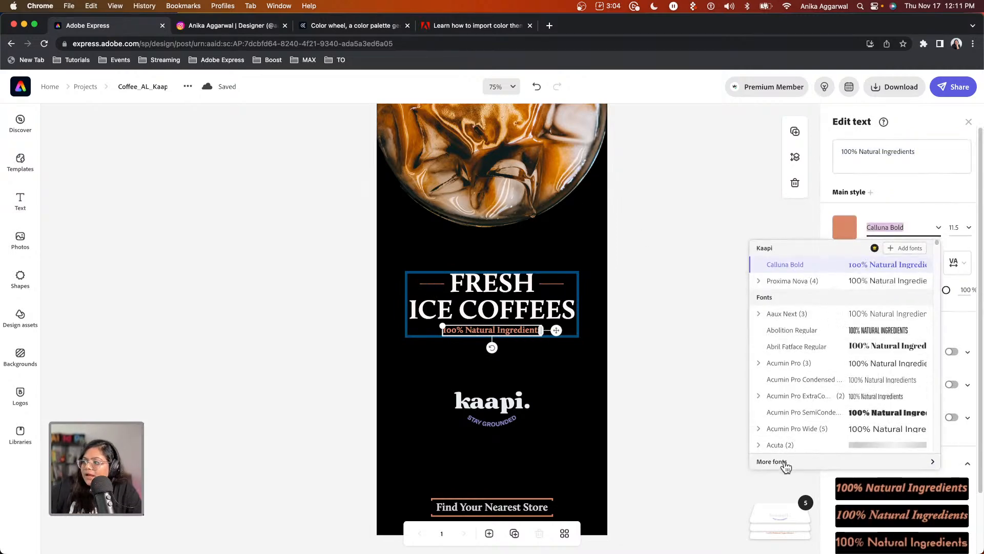
left_click(784, 462)
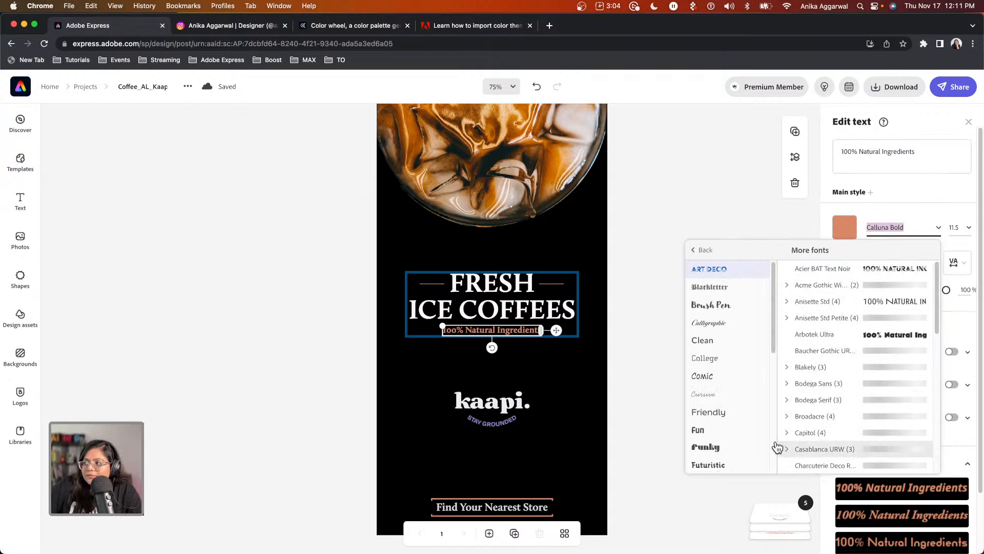
left_click(718, 311)
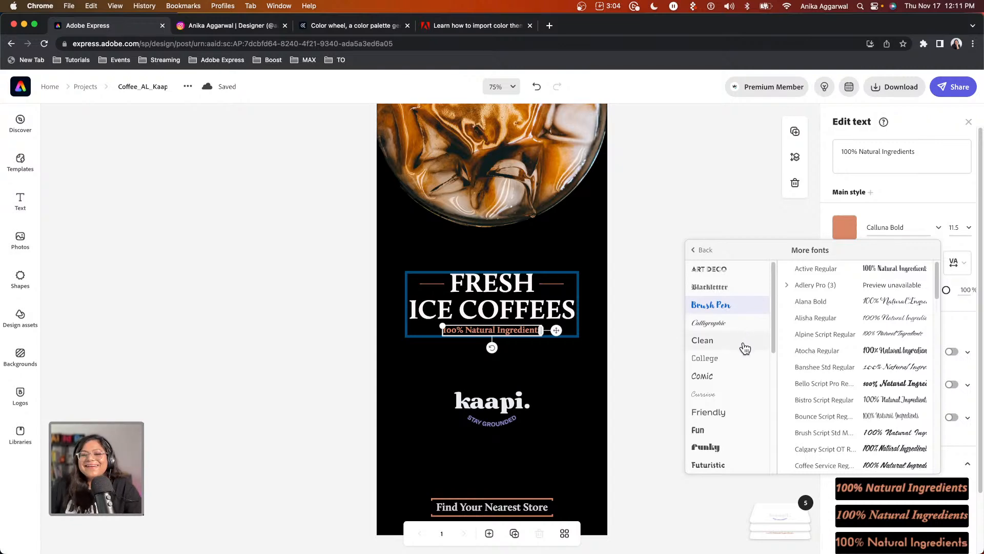
left_click(821, 389)
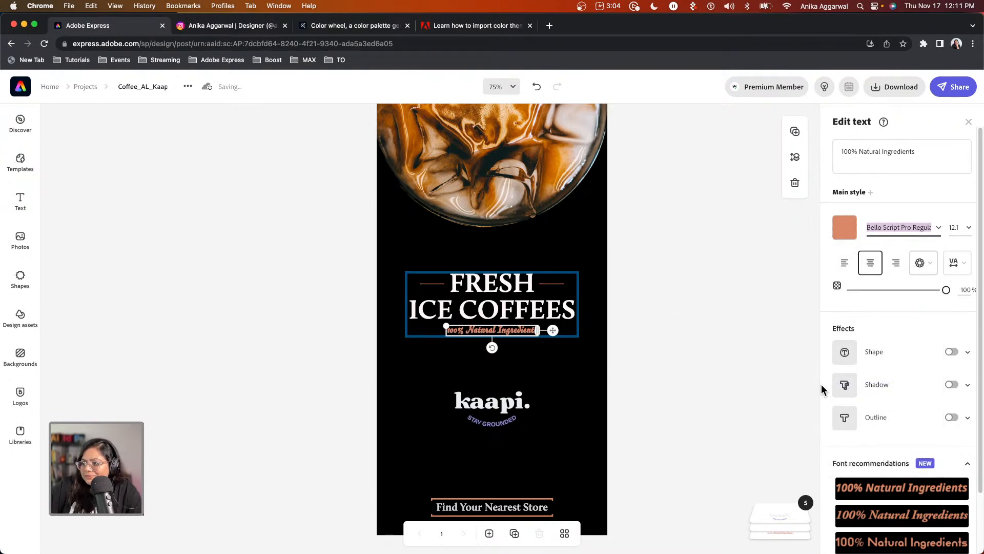
left_click(938, 227)
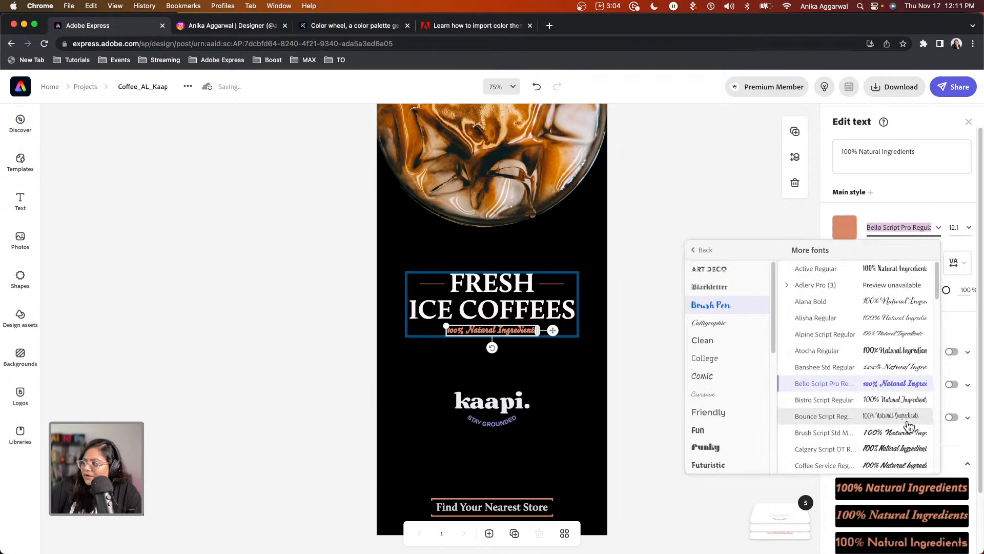
scroll(909, 426, "down", 1)
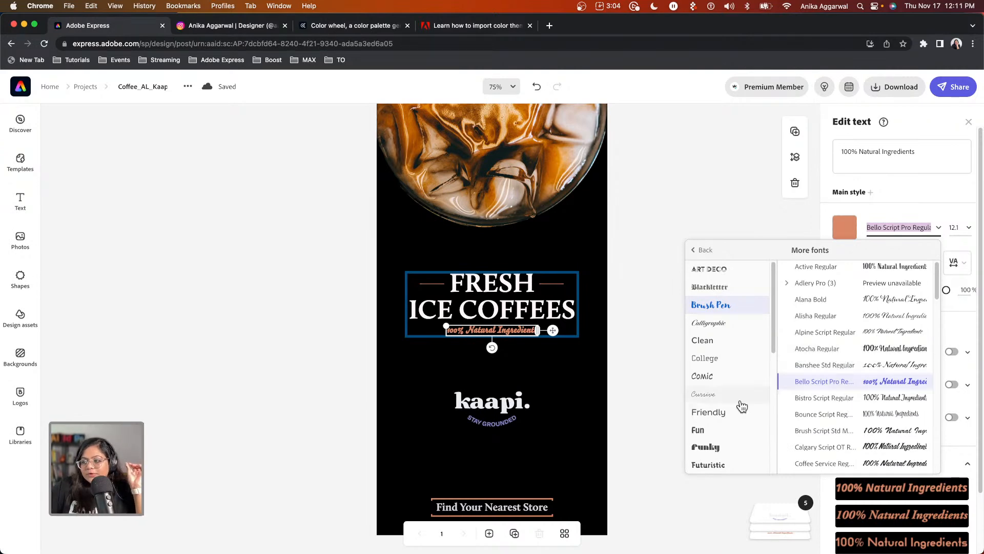
left_click(618, 444)
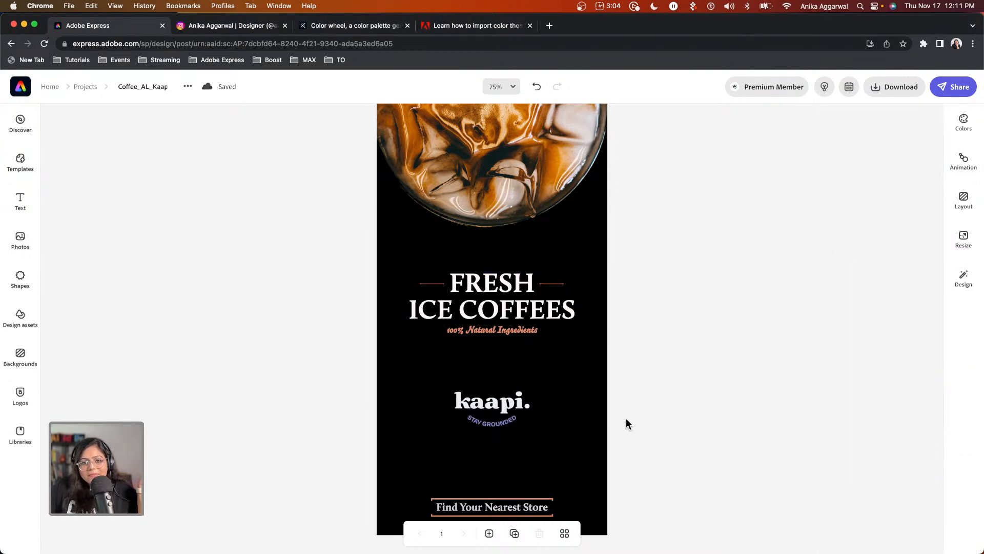
Duplicate the poster as page 2 and resize it to the 1080 x 1080 Instagram post preset.
left_click(514, 533)
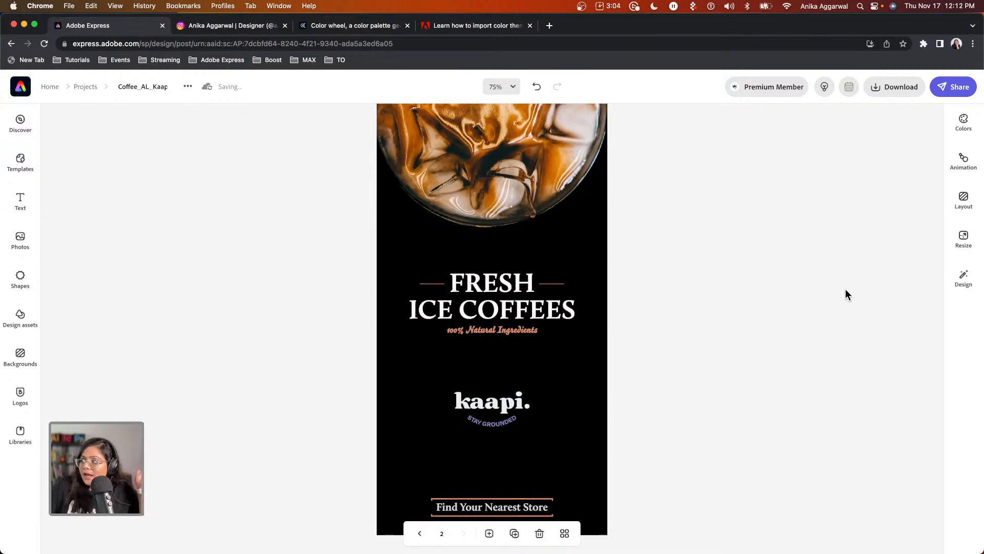
left_click(957, 246)
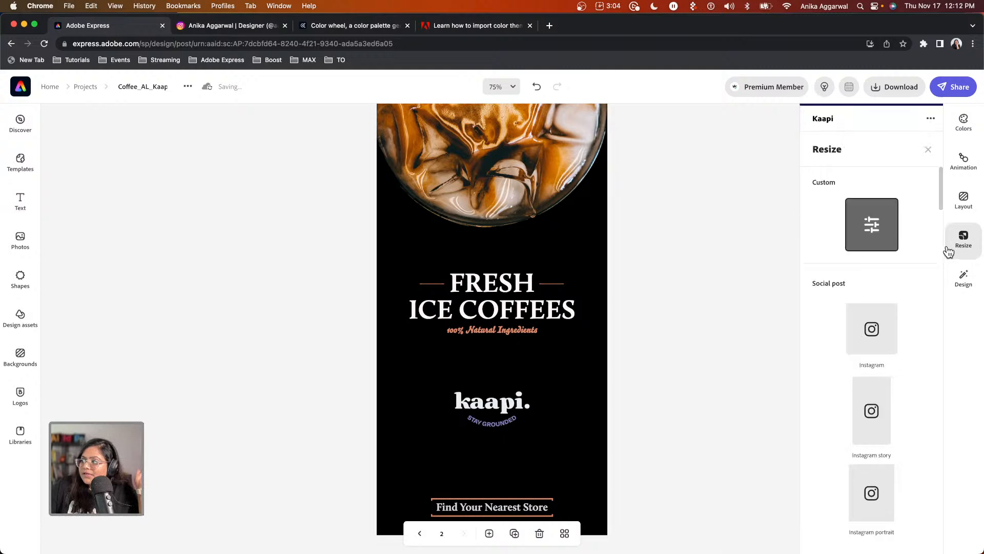
left_click(873, 341)
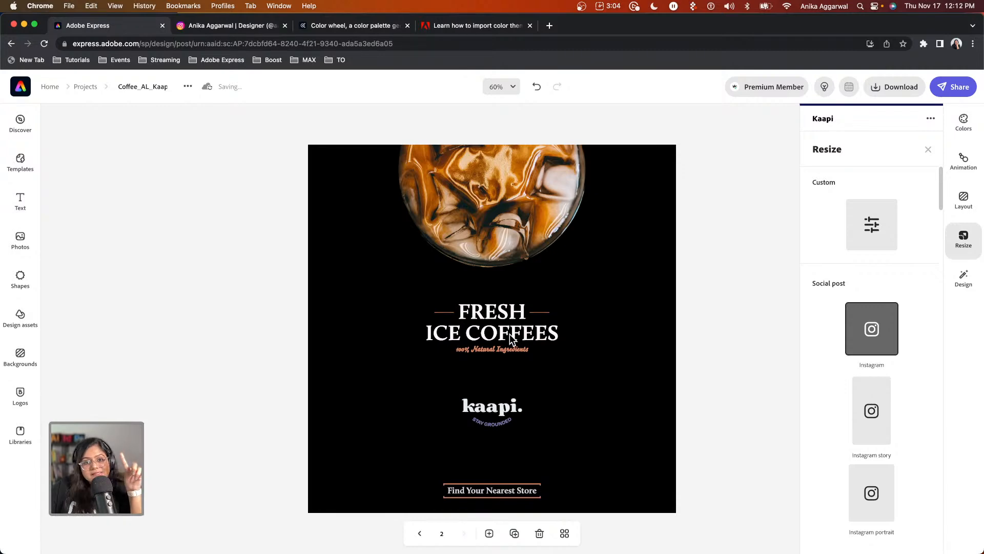
left_click(243, 27)
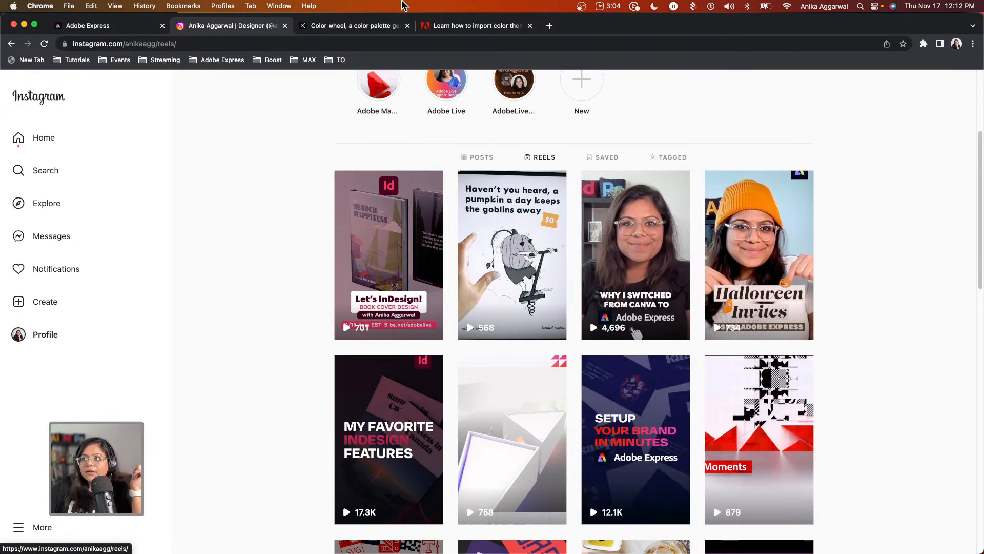
left_click(151, 29)
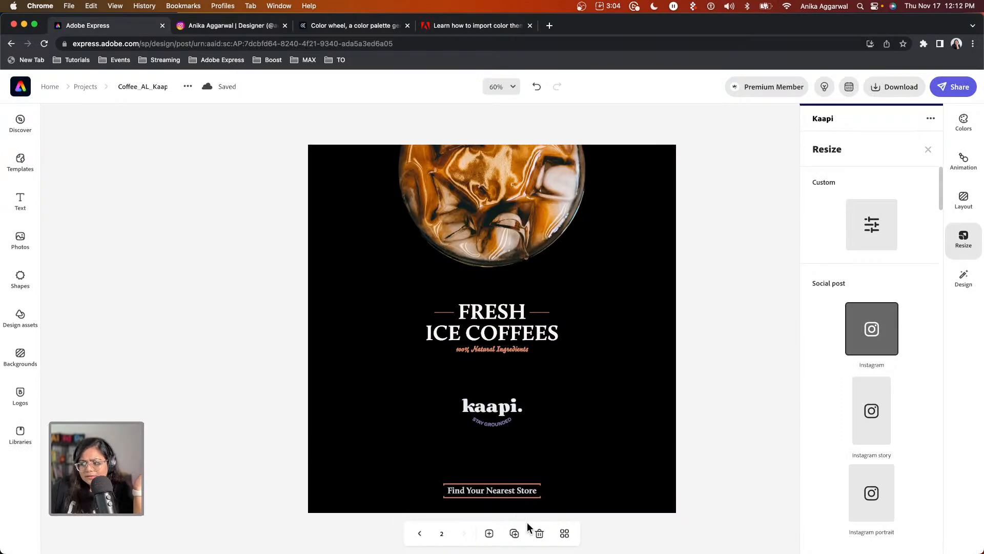
Delete the square page 2 and close the Resize panel.
left_click(539, 533)
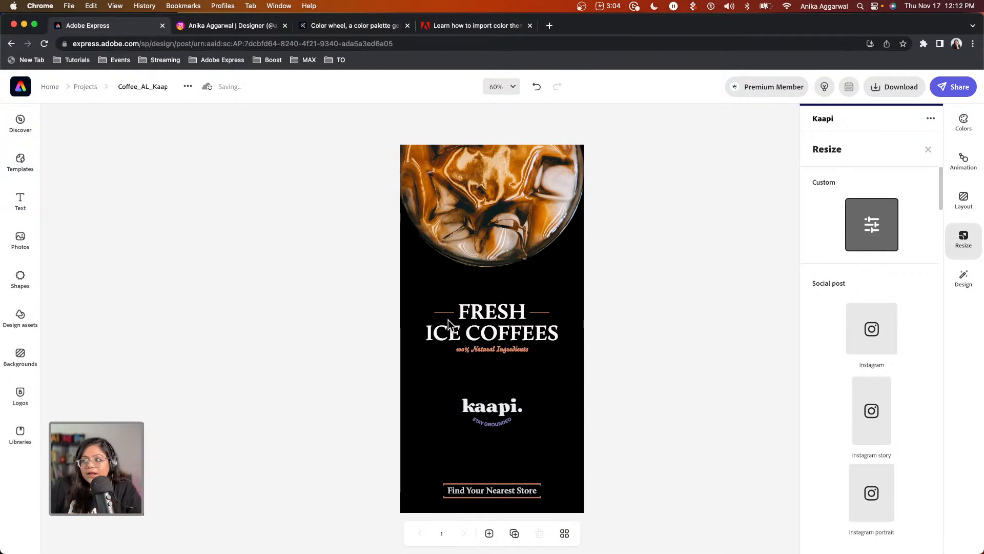
left_click(690, 234)
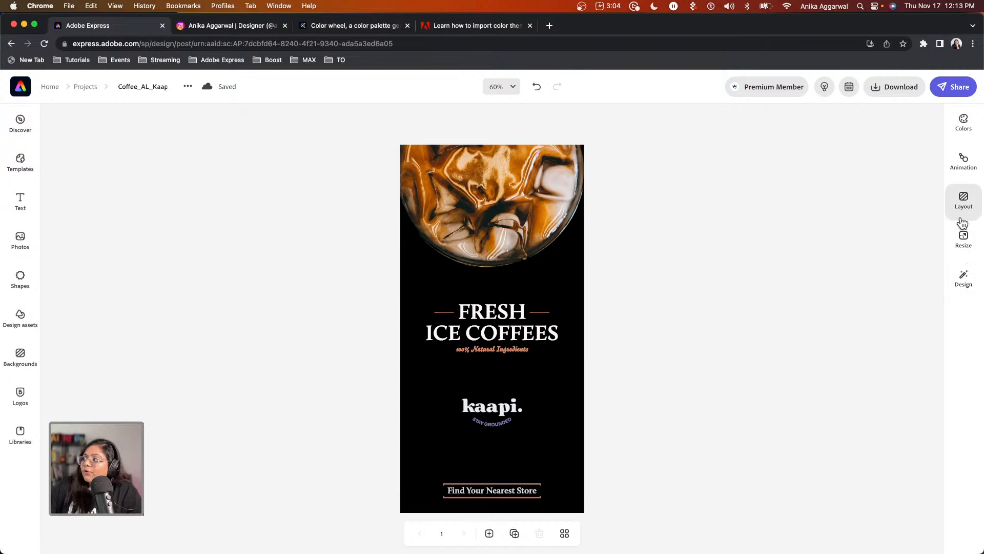
Preview Typewriter, Dynamic, Flicker, Color shuffle and Fade animations, then apply Typewriter to the headline.
left_click(961, 160)
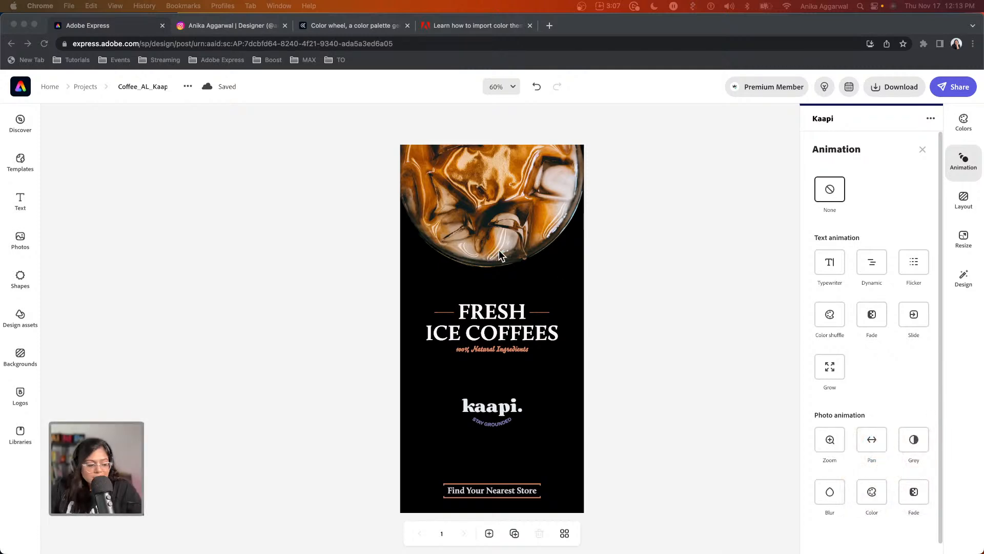
left_click(828, 264)
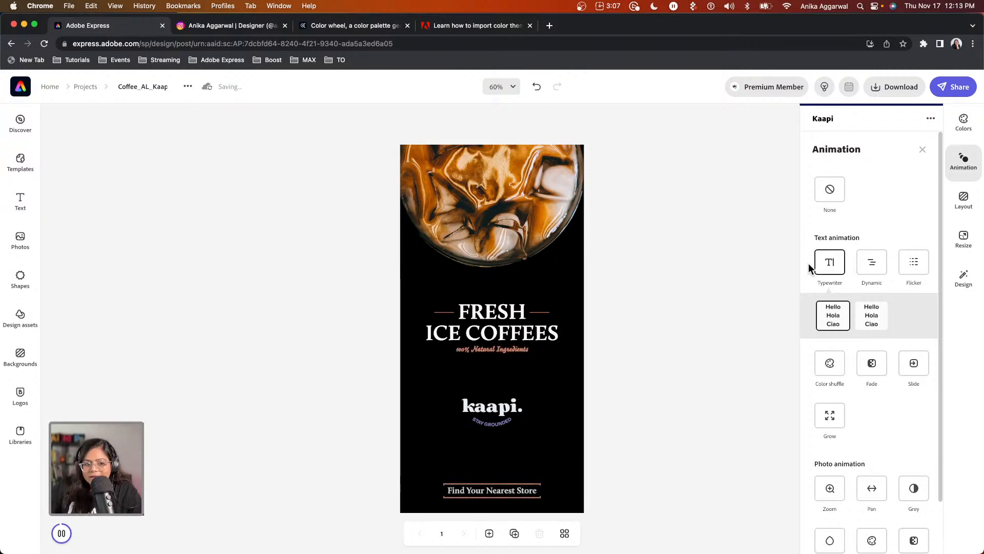
left_click(872, 267)
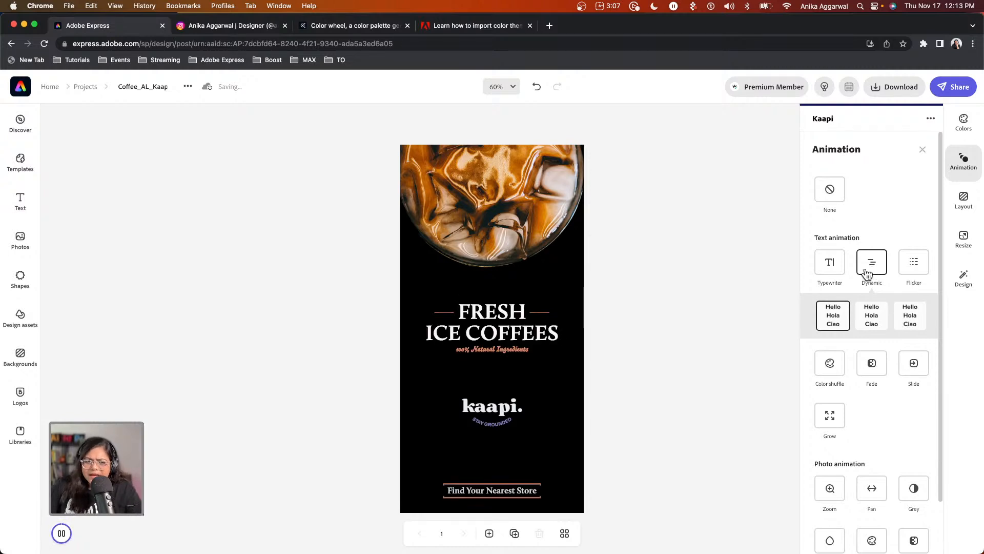
left_click(913, 264)
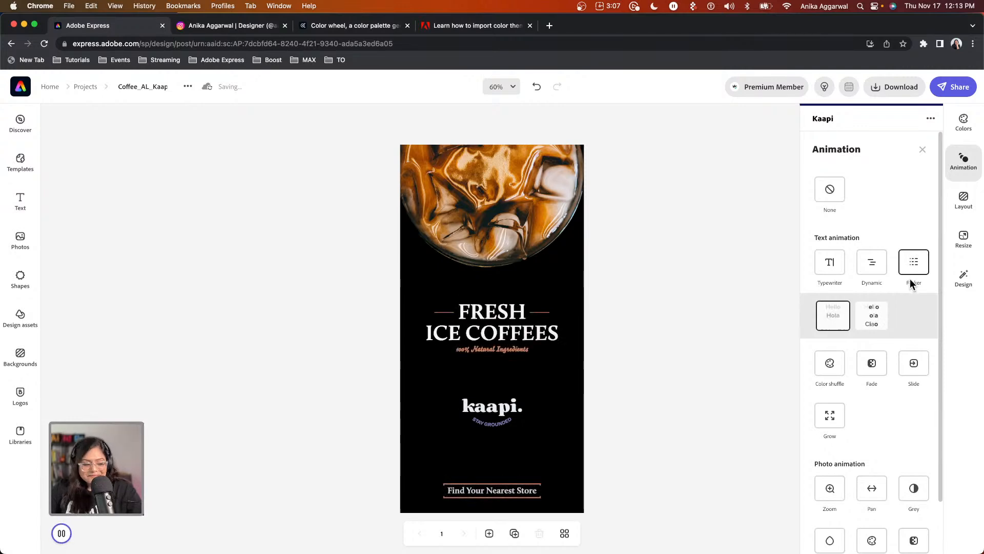
left_click(829, 264)
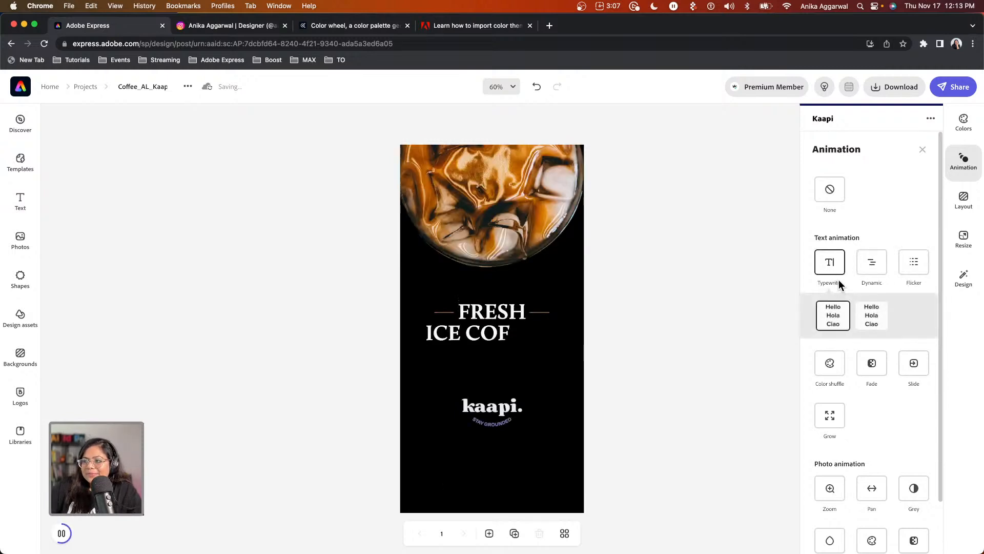
left_click(834, 363)
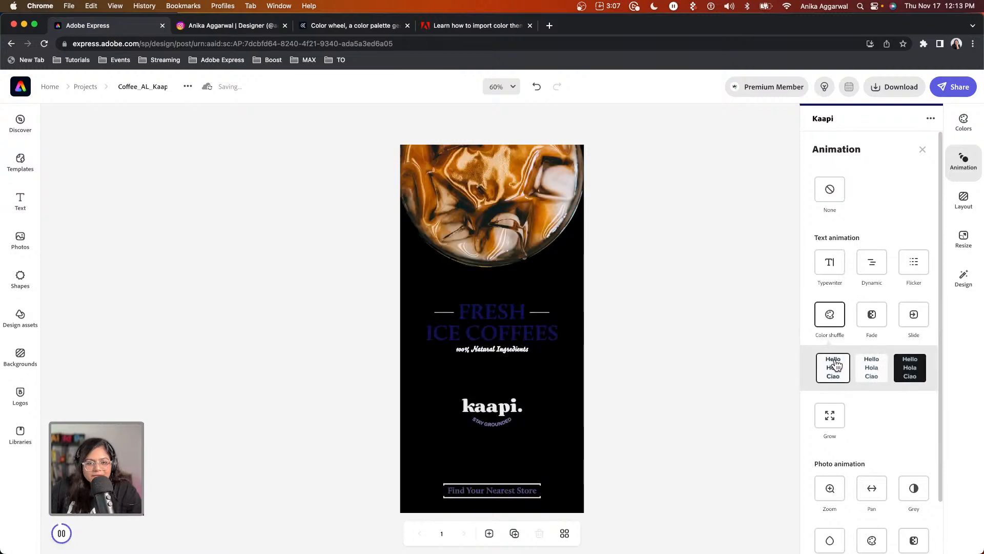
left_click(871, 368)
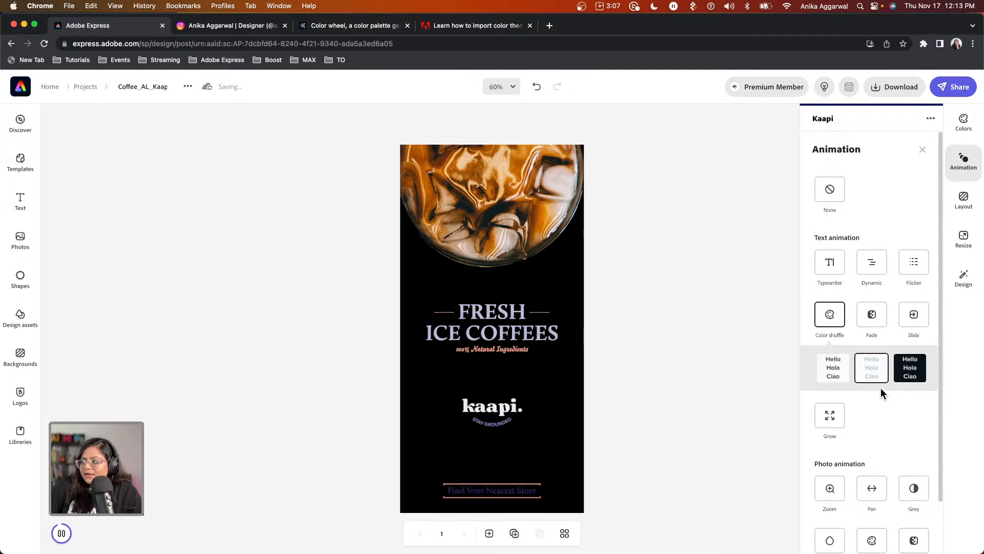
left_click(910, 375)
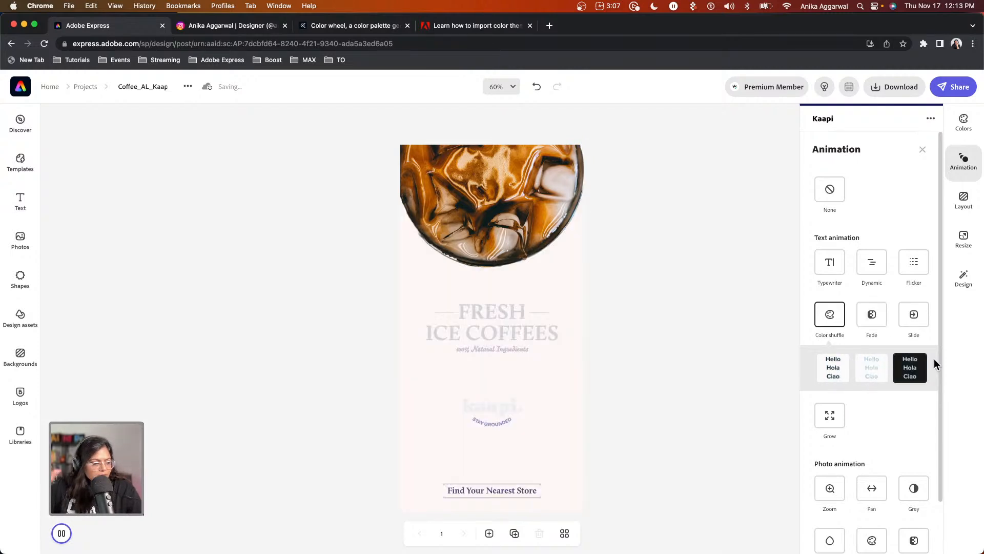
left_click(865, 314)
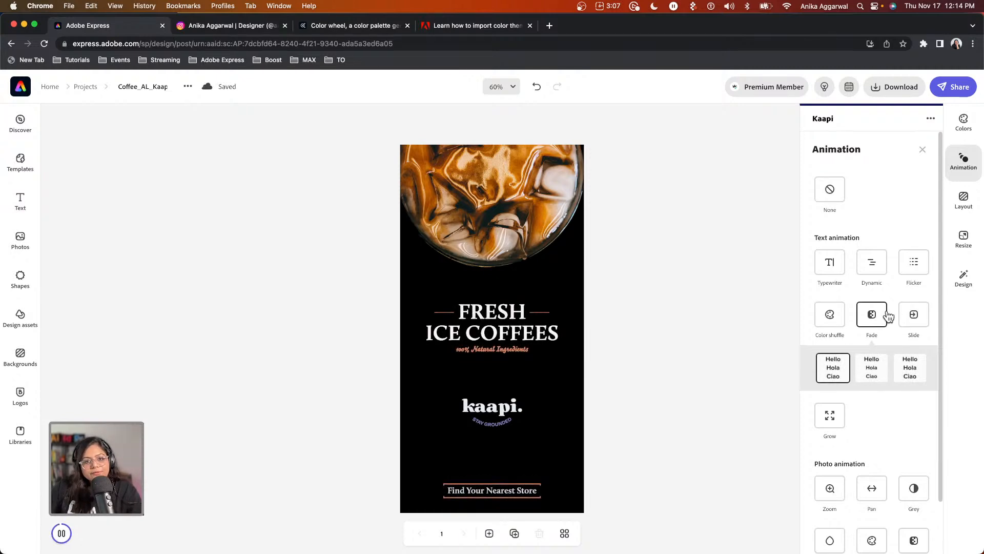
left_click(827, 317)
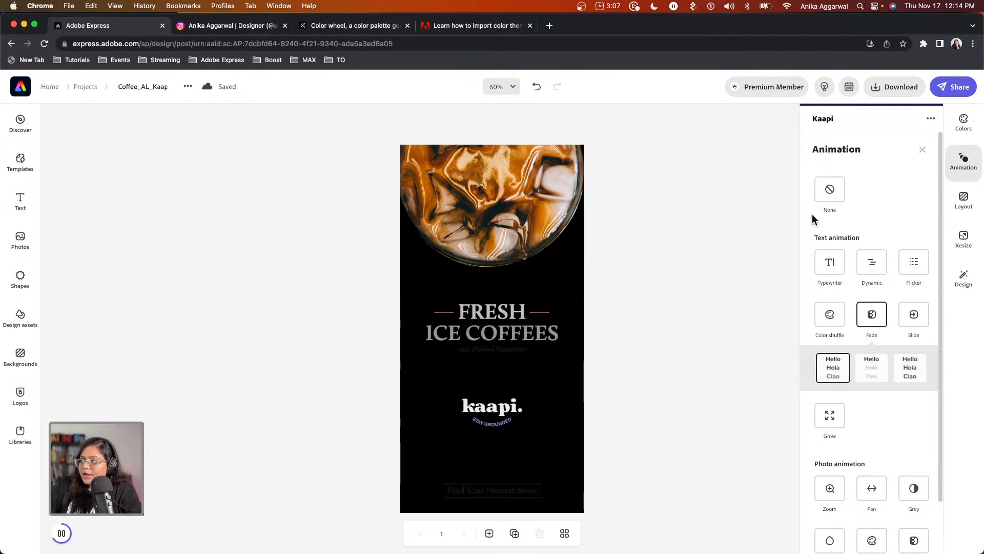
left_click(831, 263)
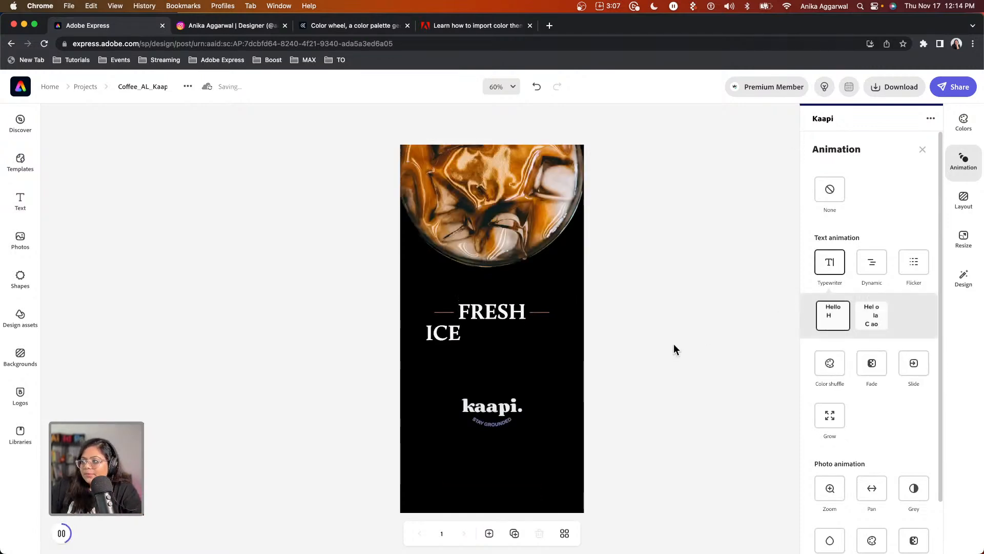
left_click(674, 343)
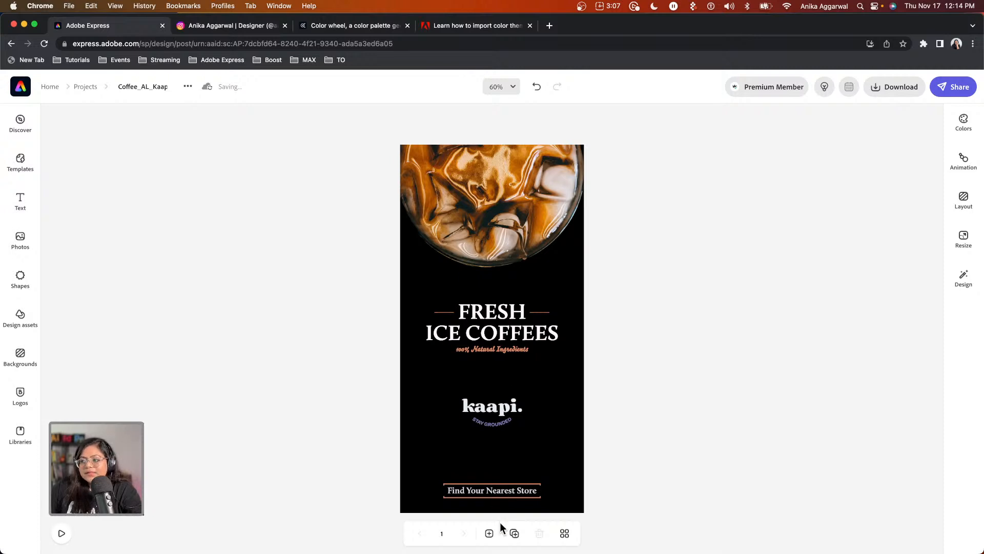
Download the story as a PNG and open Coffee_AL_Kaapi-1.png.
left_click(890, 95)
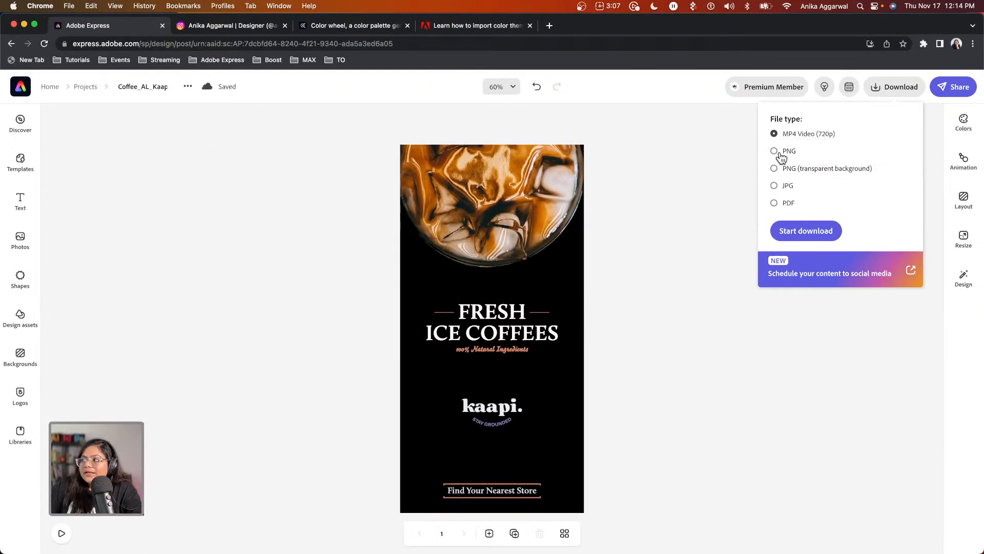
left_click(779, 153)
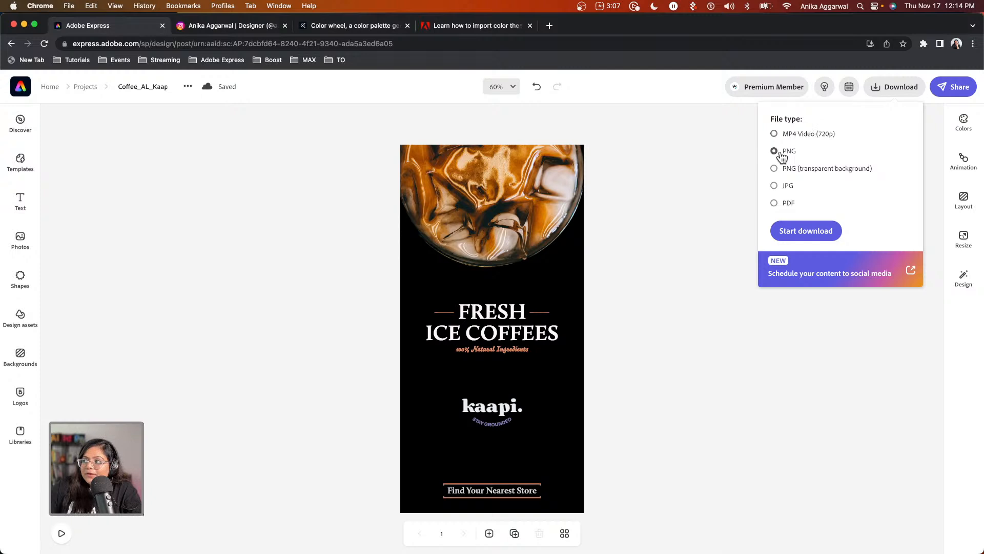
left_click(817, 230)
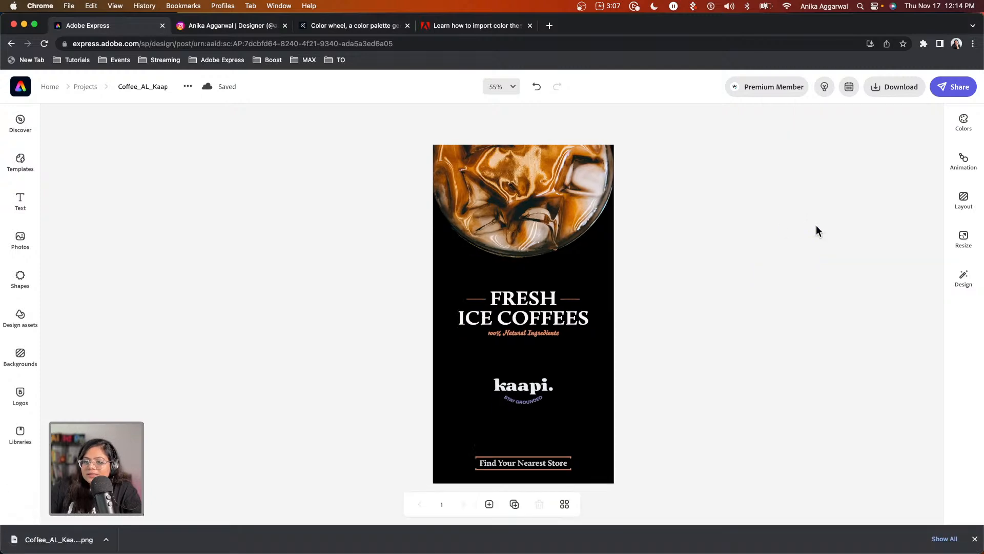
left_click(77, 542)
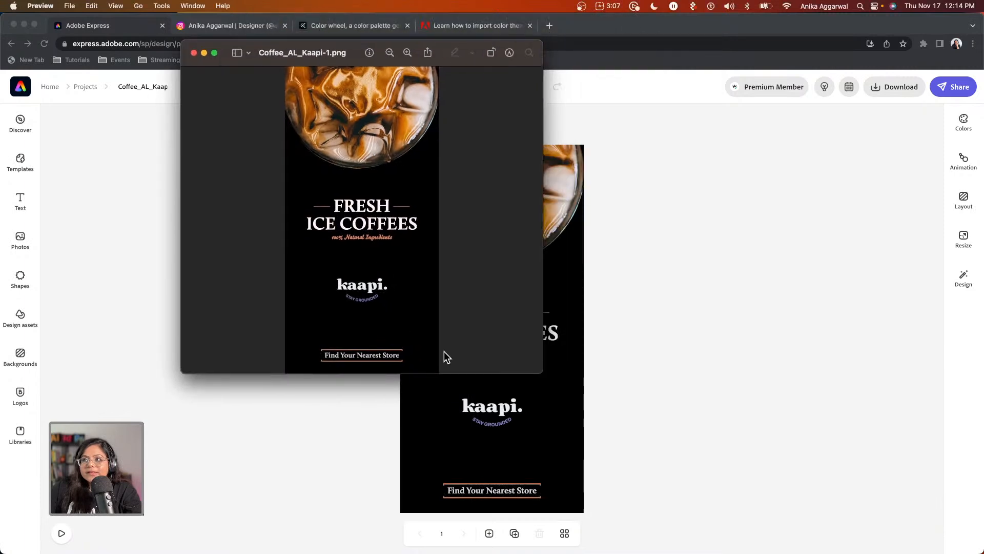
Enlarge the Preview window to inspect Coffee_AL_Kaapi-1.png, then return to the browser.
left_click_drag(541, 374, 608, 544)
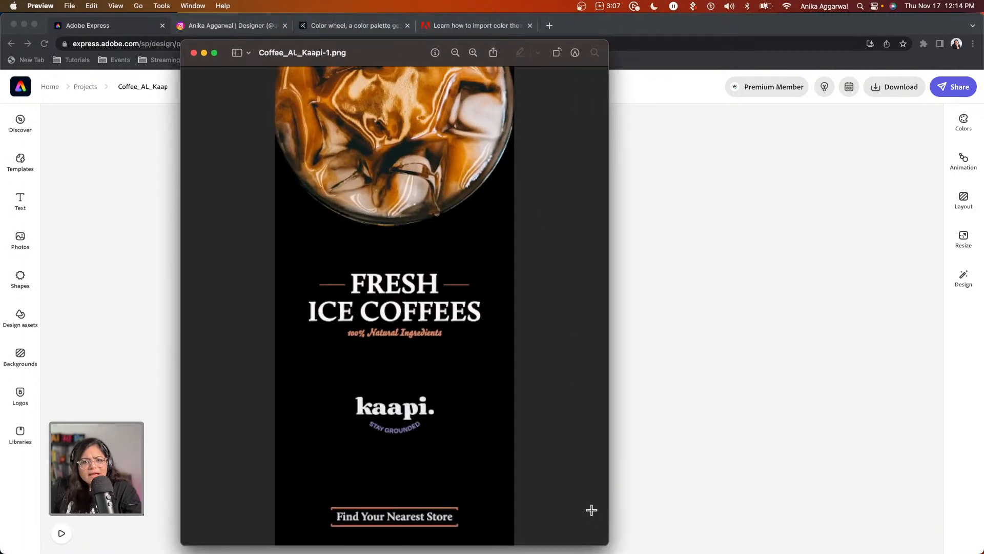
left_click(727, 352)
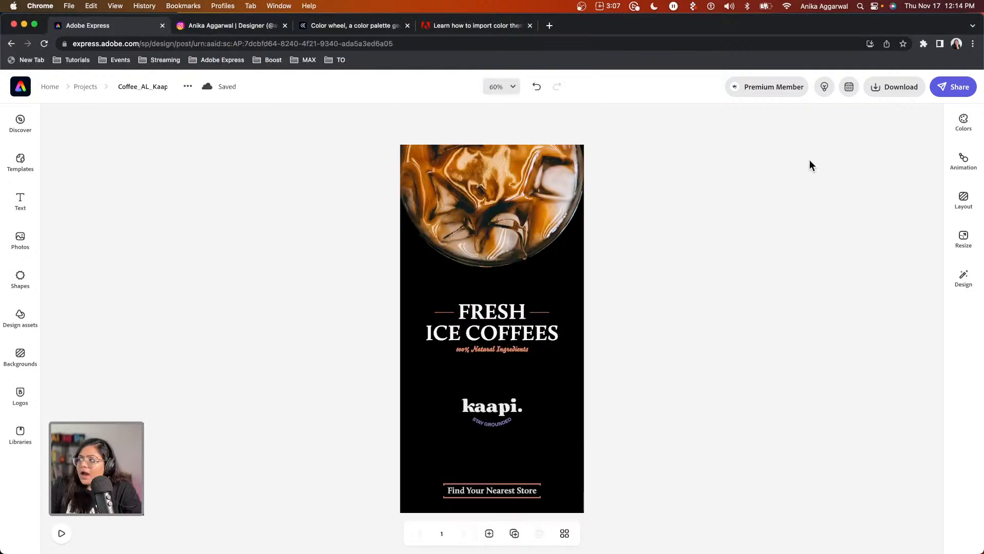
Download the animated story as a 720p MP4 and open Coffee_AL_Kaapi-1.mp4.
left_click(885, 89)
left_click(802, 135)
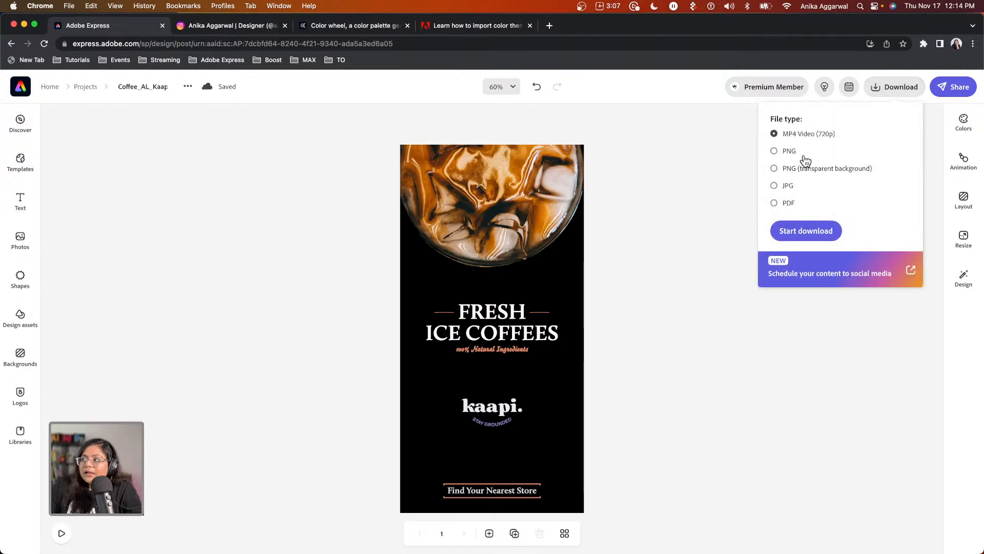
left_click(809, 232)
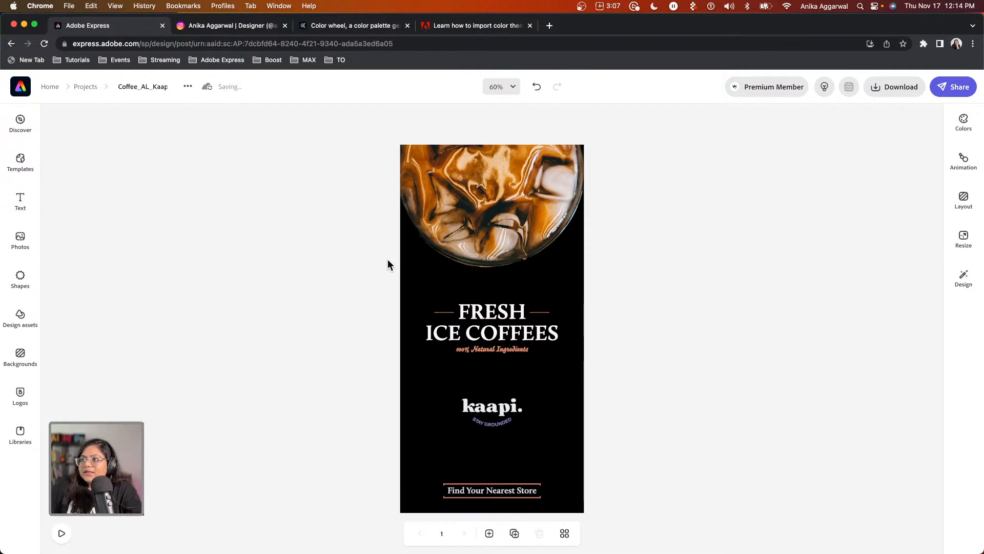
mouse_move(165, 528)
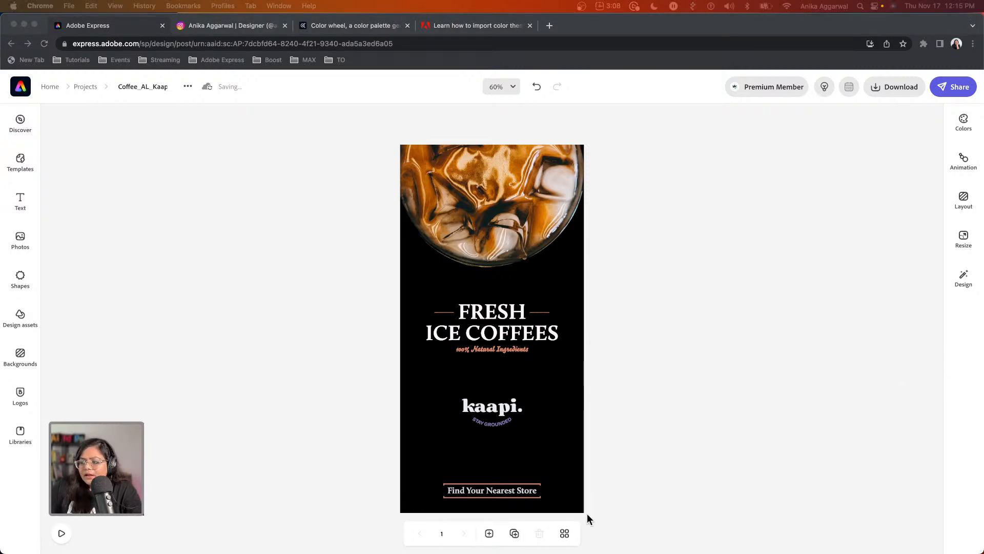
left_click(514, 533)
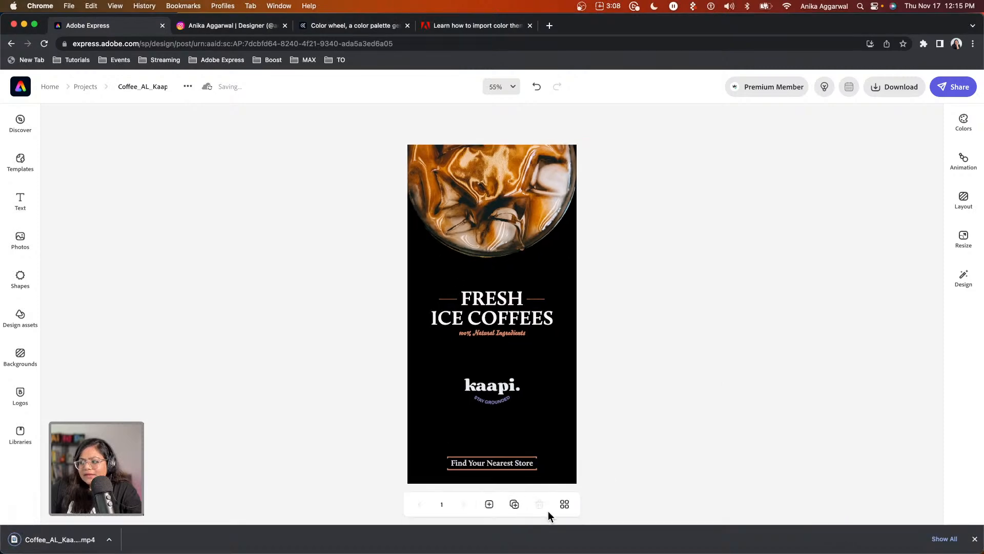
left_click(63, 541)
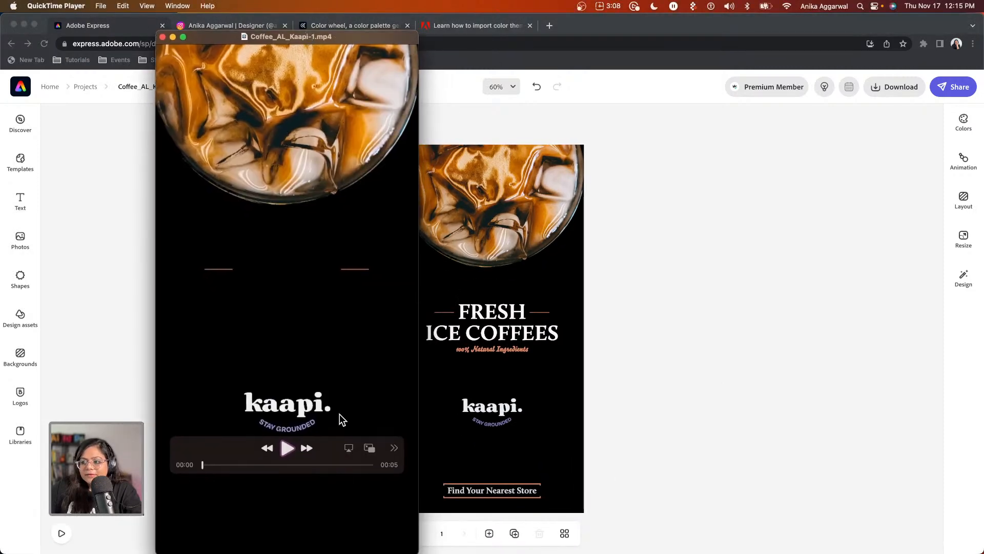
Play the 5-second Coffee_AL_Kaapi-1.mp4 through in QuickTime Player, then close it.
left_click(287, 447)
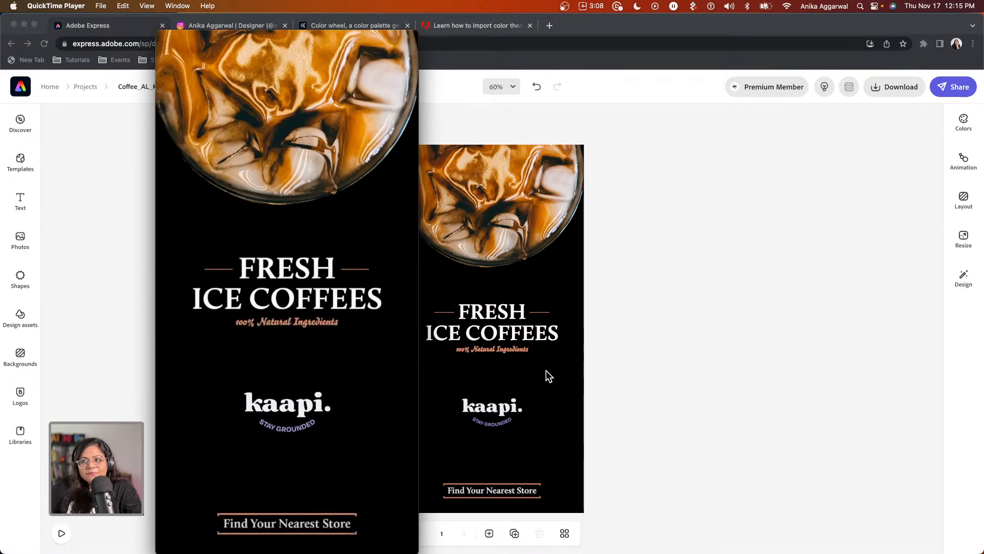
mouse_move(166, 38)
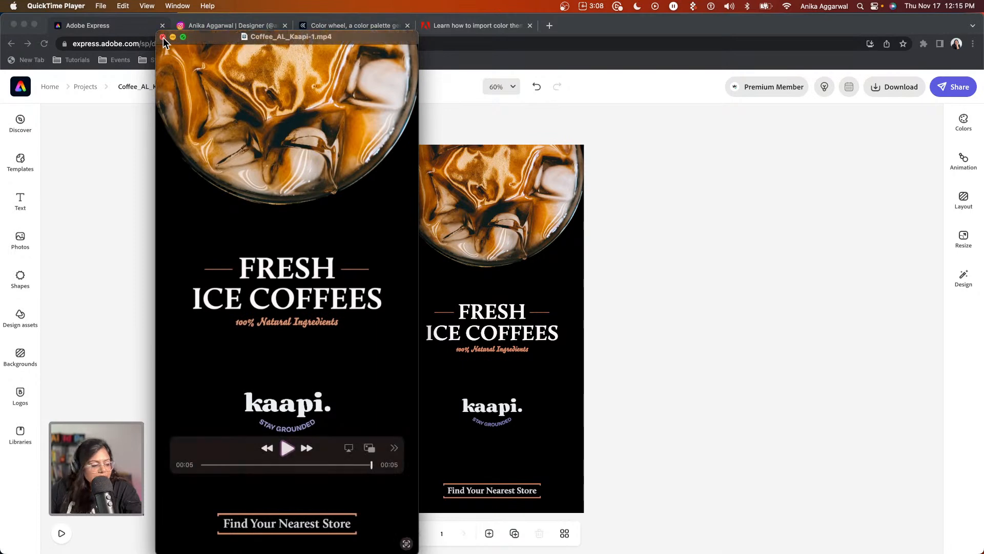
left_click(163, 38)
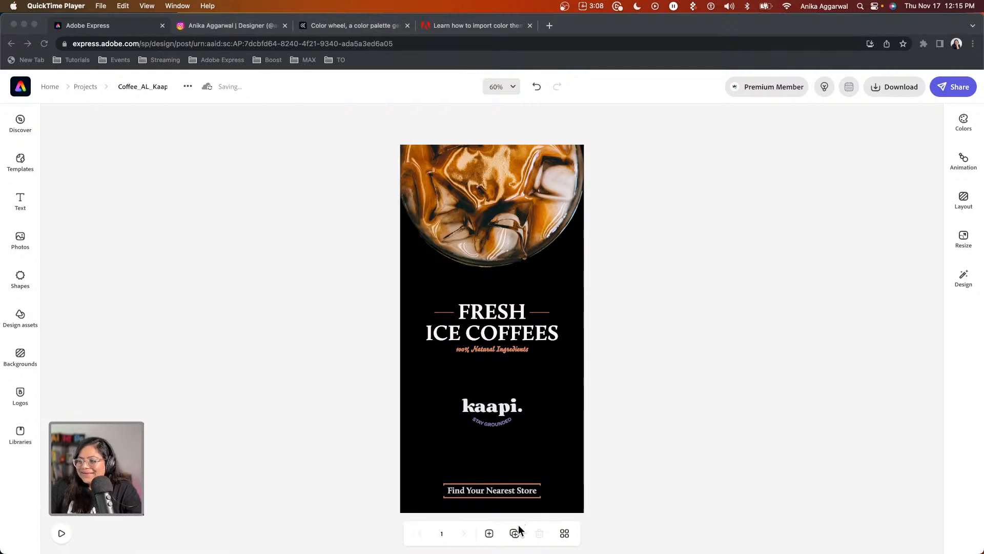
Add a blank page 2 the same size as the current page.
left_click(488, 533)
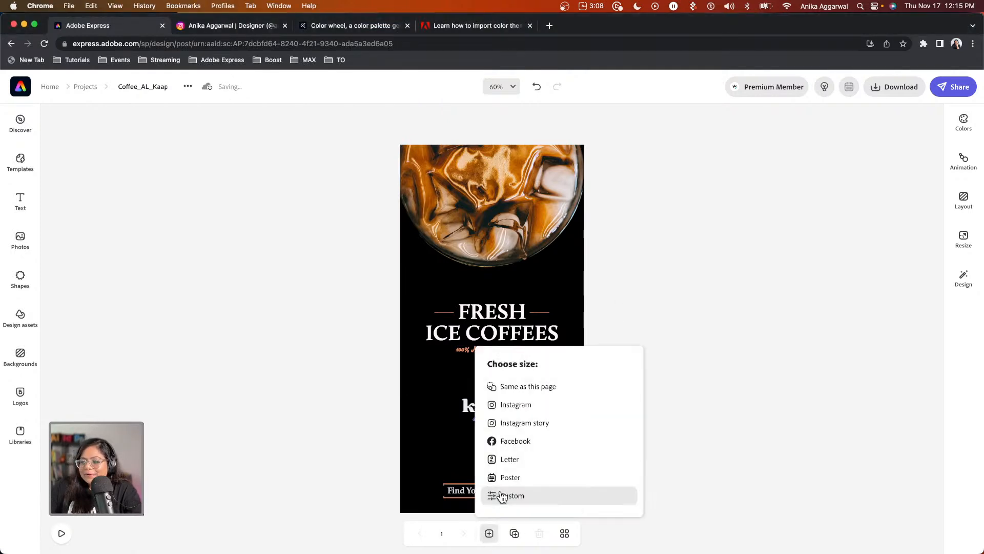
left_click(525, 388)
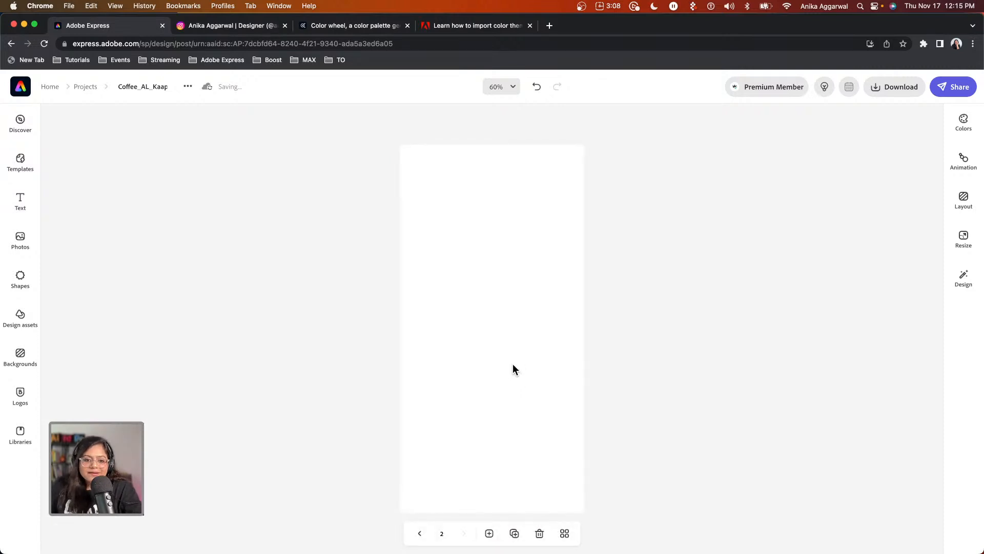
left_click(507, 368)
Search stock photos for coffee and place the black-cup-on-yellow photo on page 2.
left_click(22, 358)
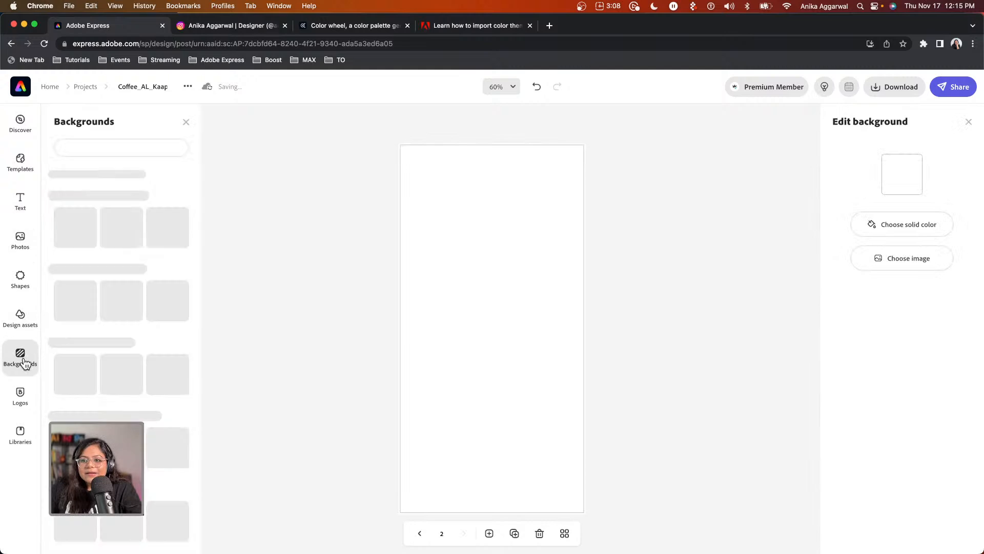
left_click(20, 240)
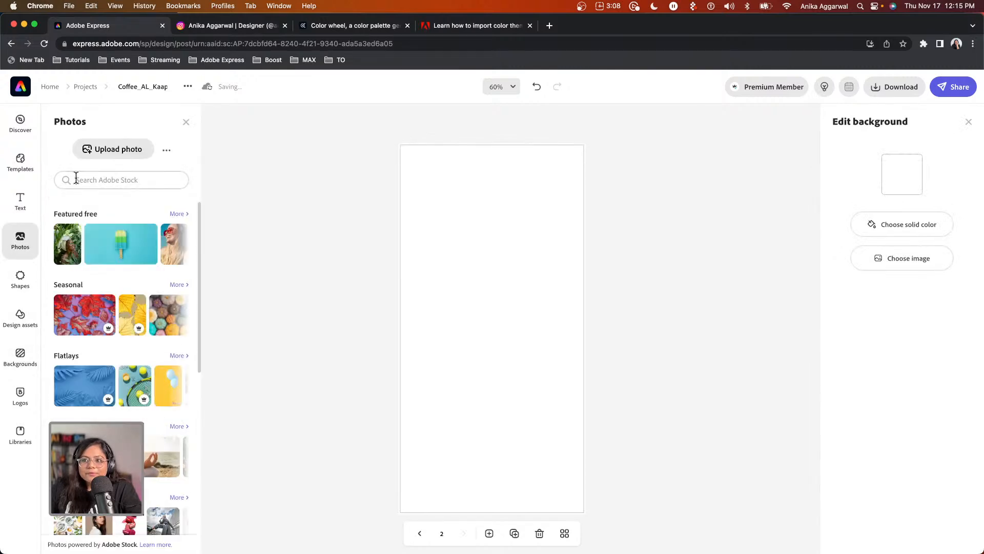
type("coffee")
key("Return")
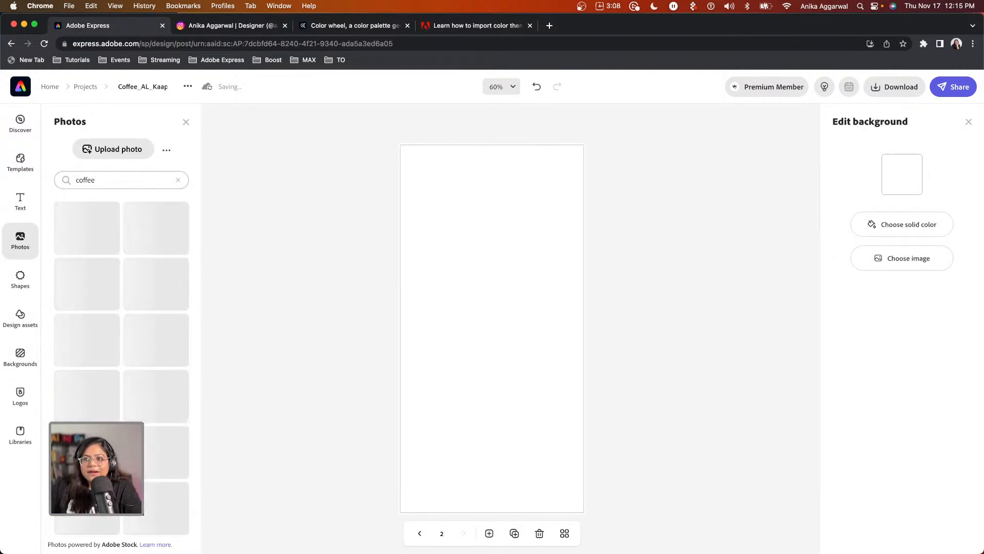
scroll(145, 388, "down", 10)
scroll(145, 388, "down", 10)
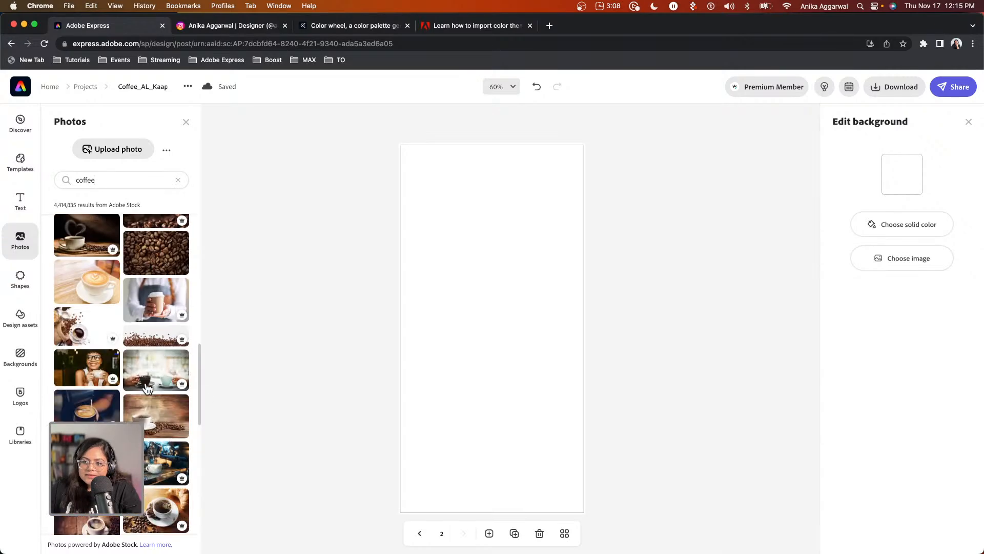
scroll(147, 388, "down", 5)
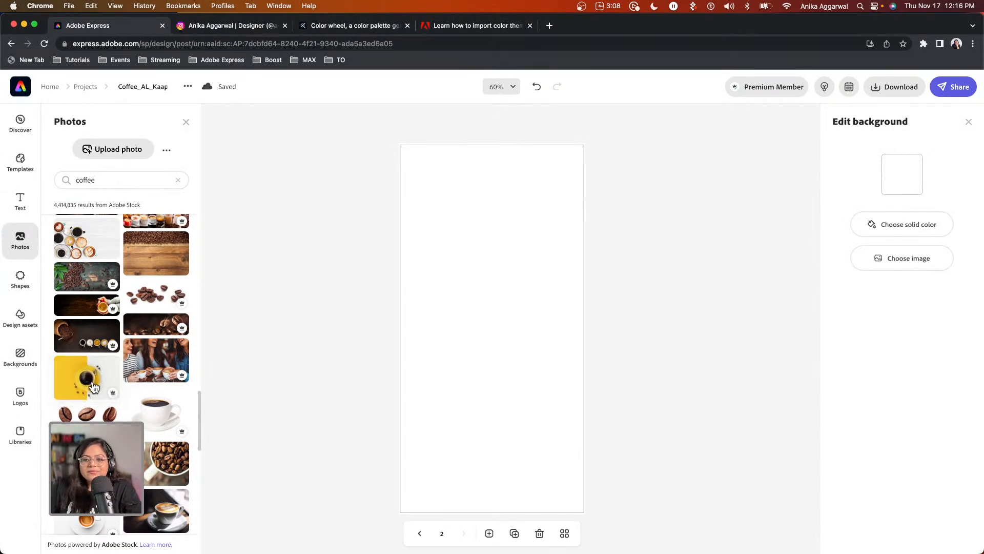
left_click(92, 387)
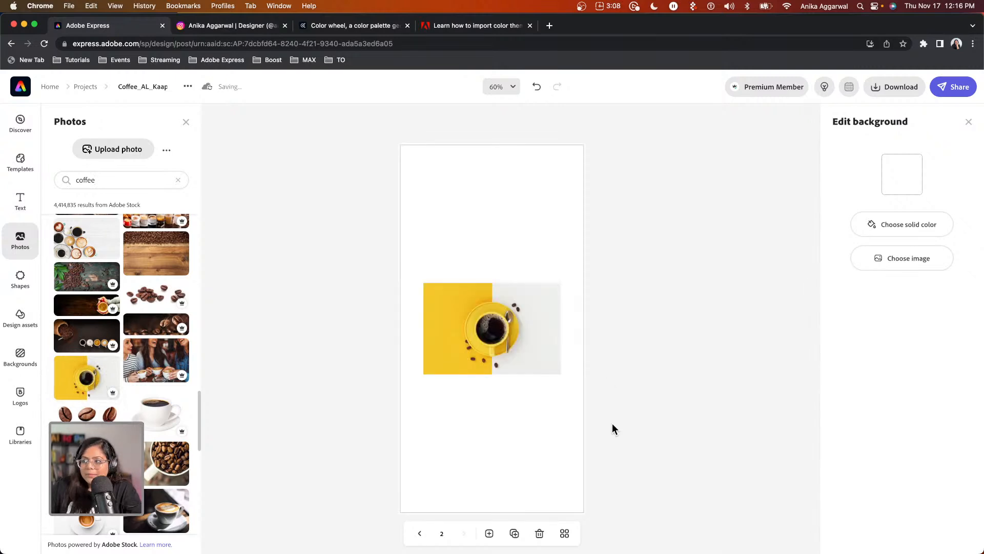
Set the coffee-cup photo as page 2's background, undoing a stray resize, then clear the search.
left_click(506, 348)
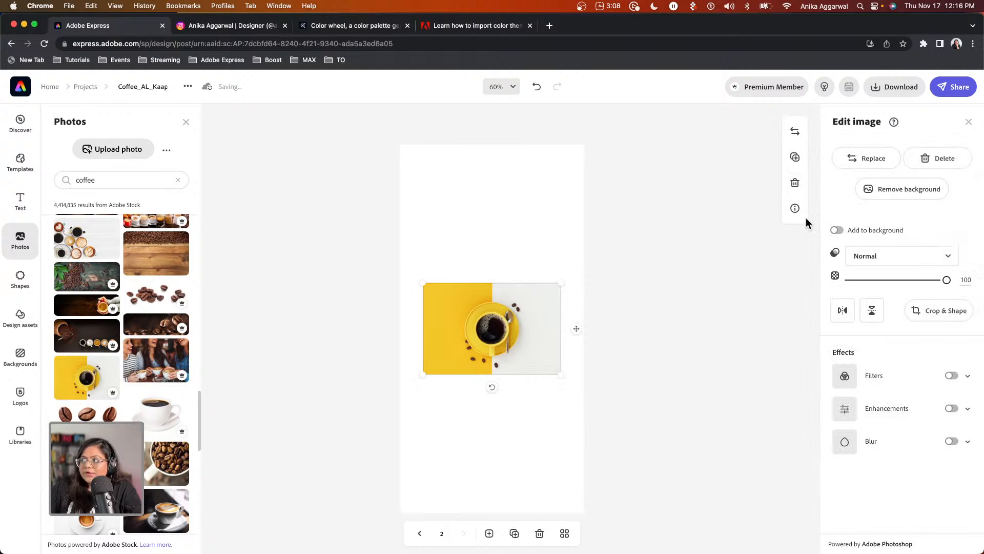
left_click(840, 232)
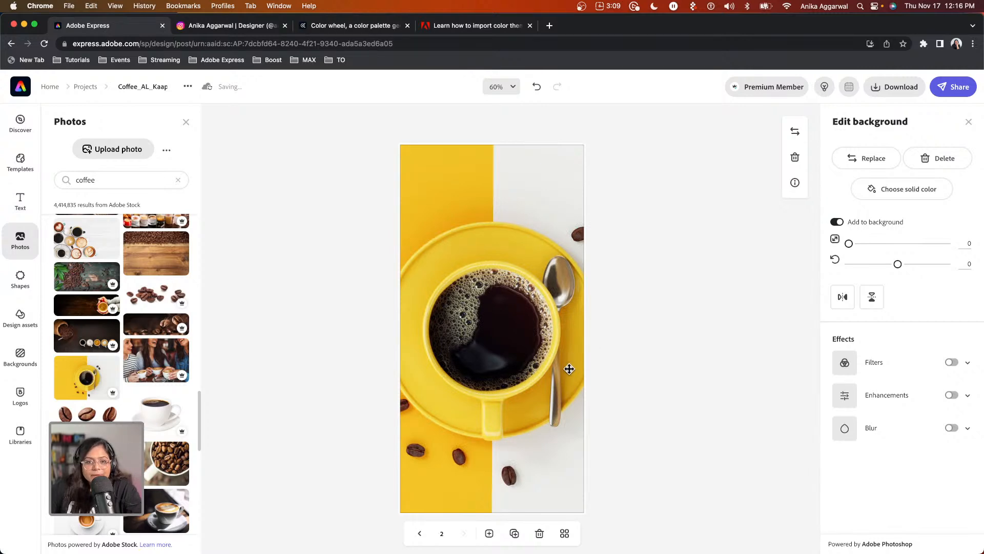
left_click(837, 221)
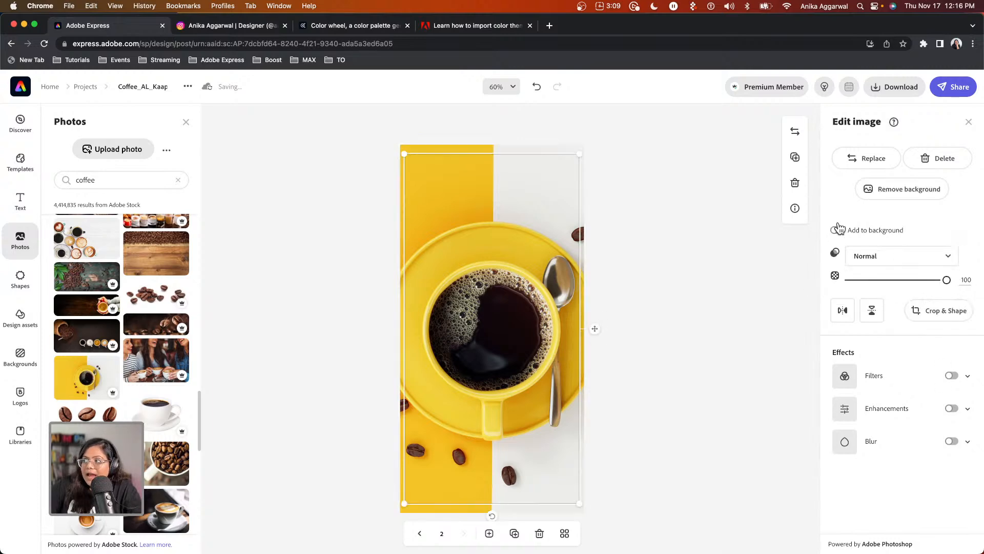
left_click(837, 231)
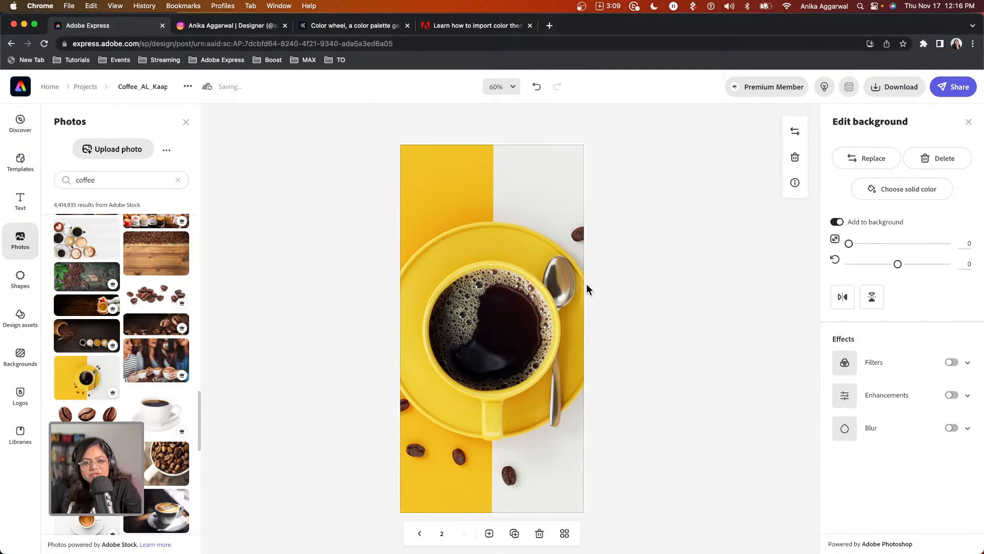
left_click(836, 221)
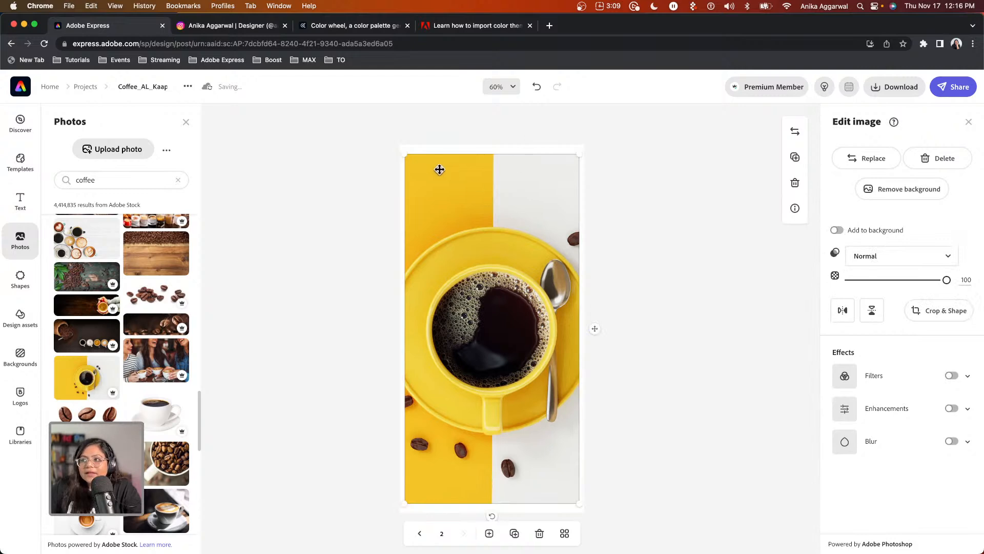
left_click_drag(404, 154, 459, 277)
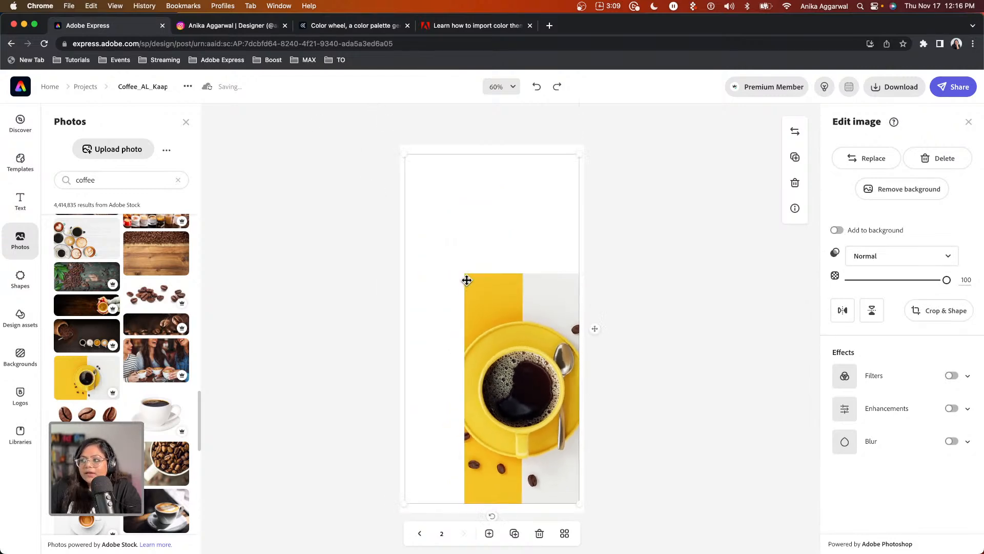
key("super+z")
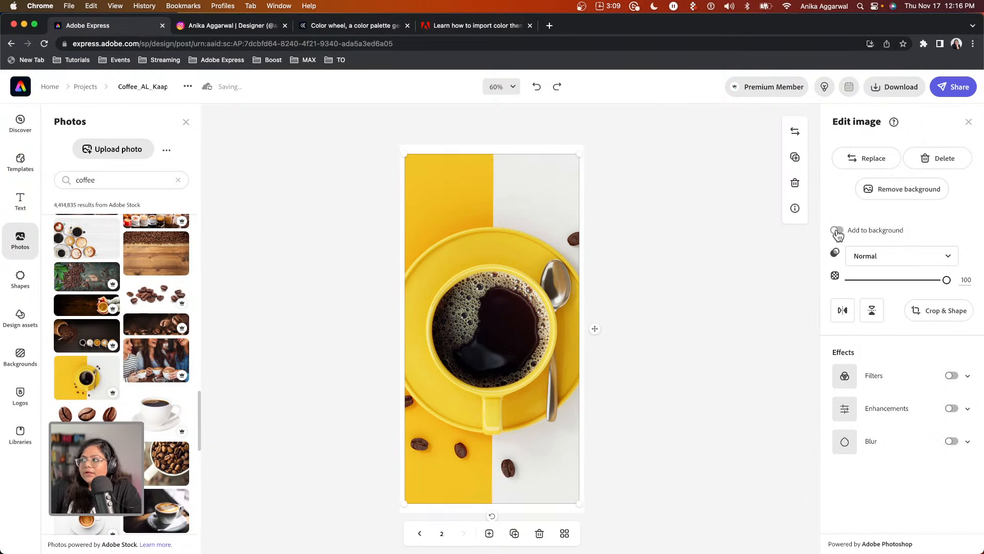
left_click(837, 231)
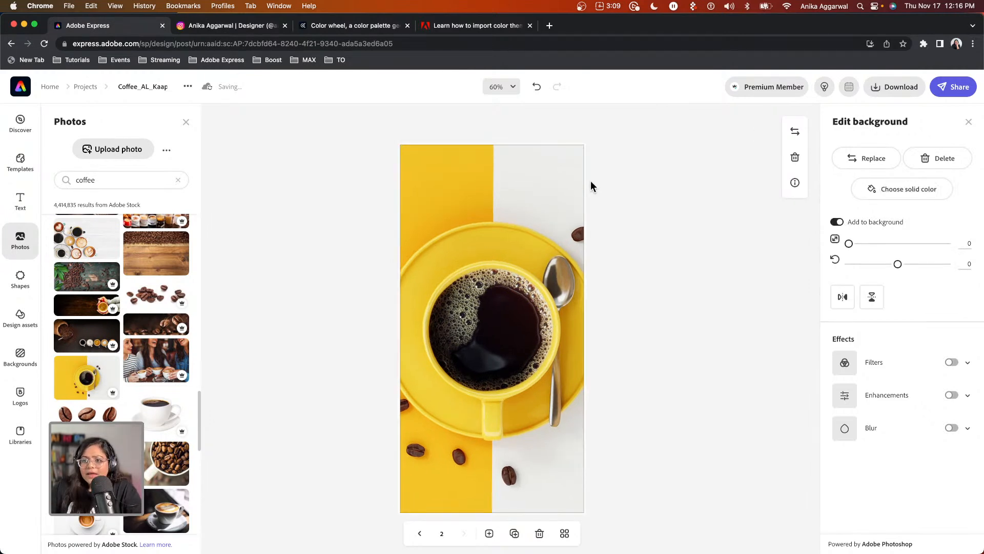
left_click(178, 182)
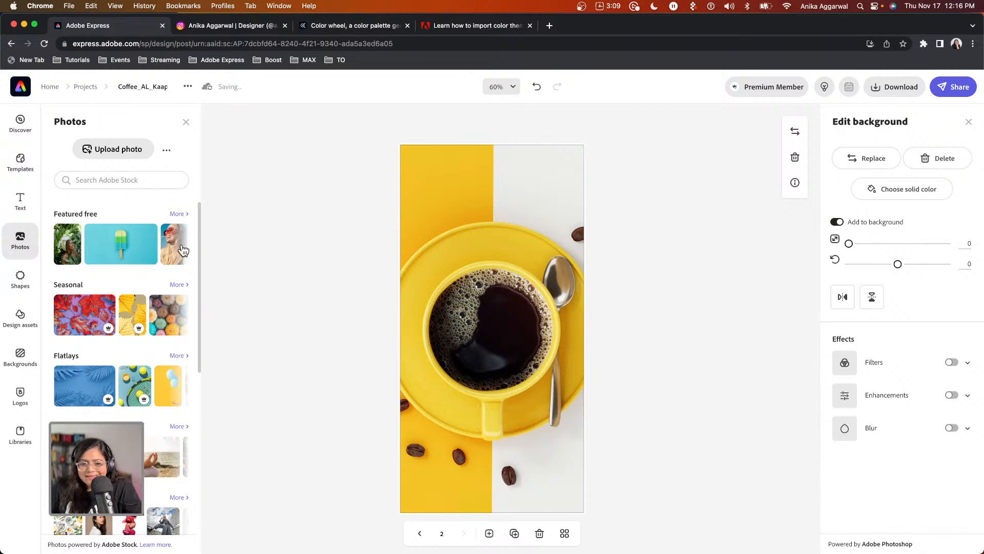
Add the Link in Bio and Sign up Today designs from the Social text styles.
left_click(23, 205)
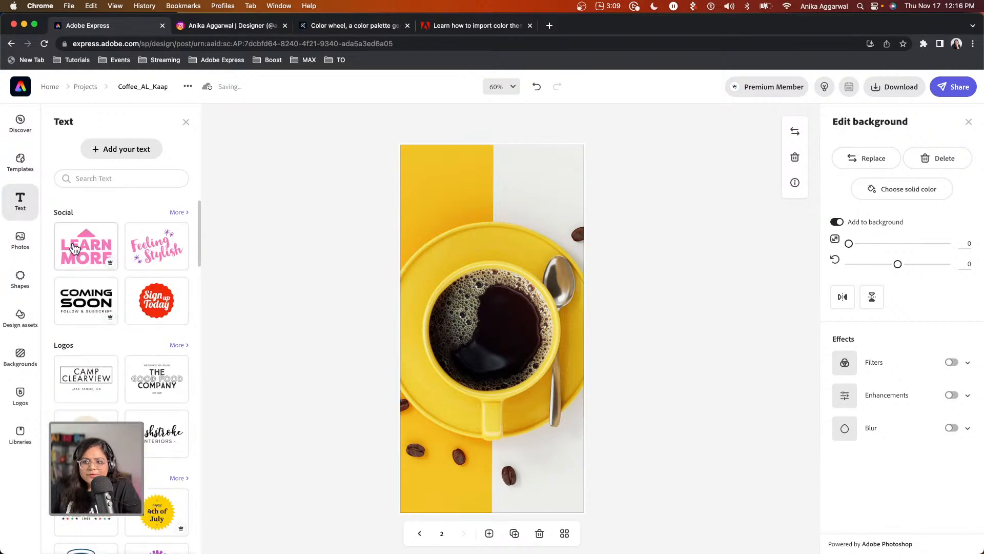
left_click(178, 213)
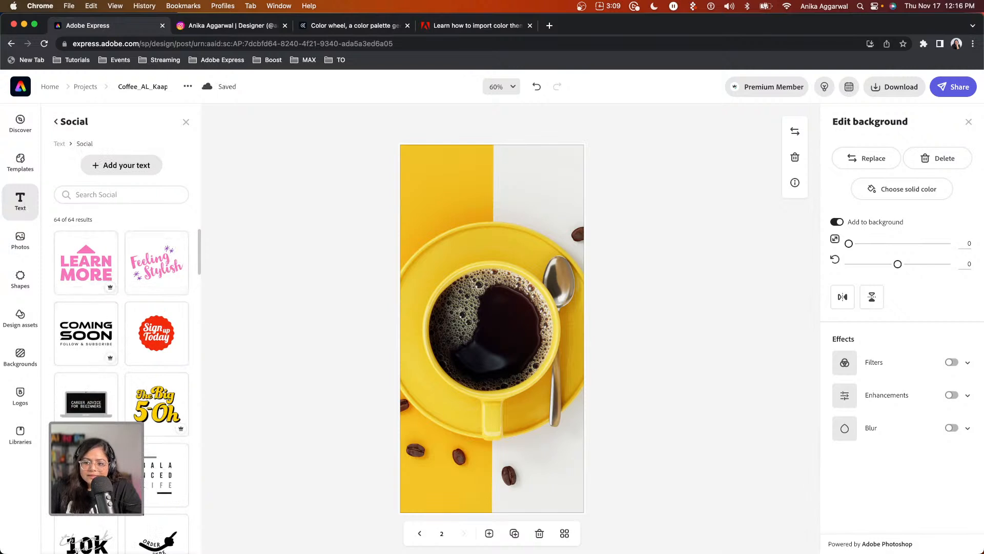
scroll(65, 543, "down", 2)
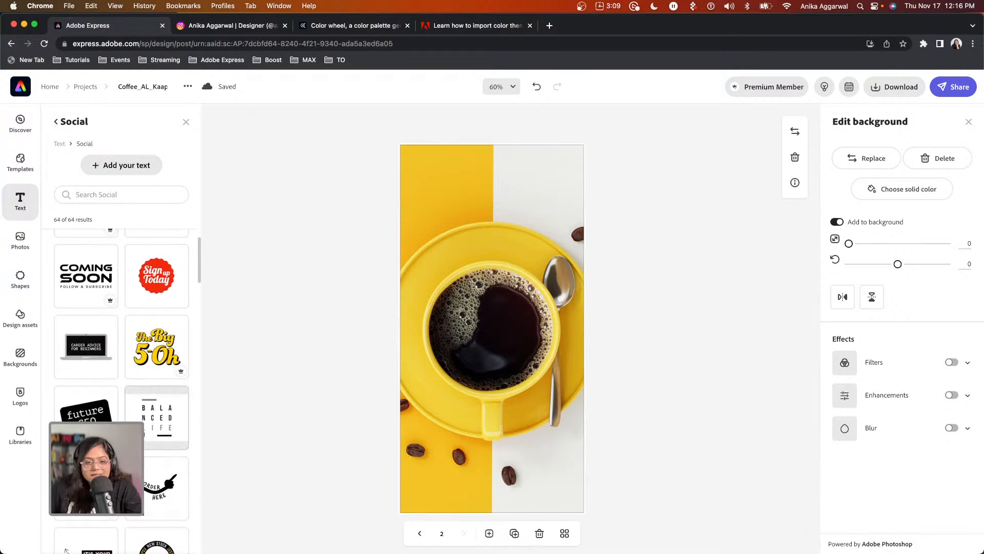
scroll(147, 446, "down", 1)
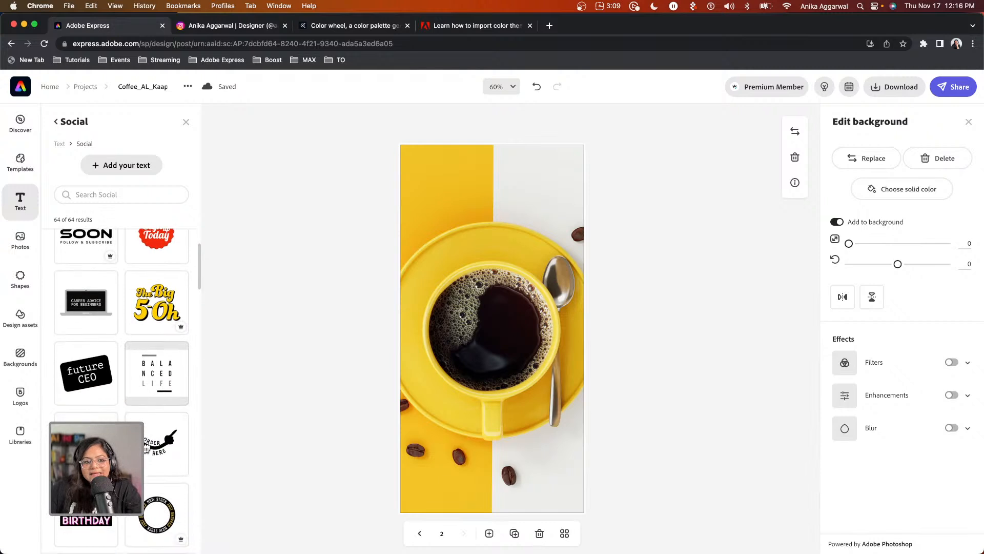
scroll(147, 446, "down", 8)
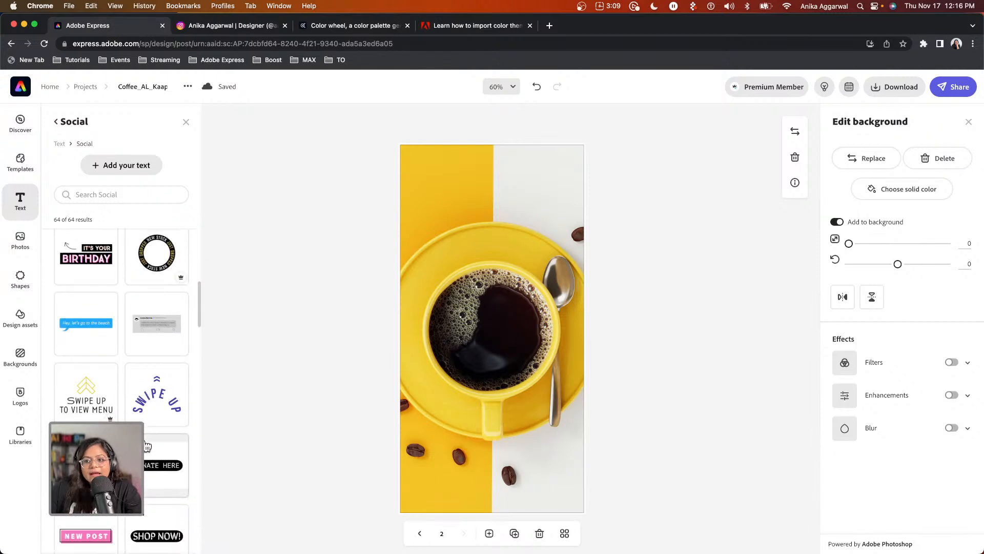
scroll(148, 449, "down", 10)
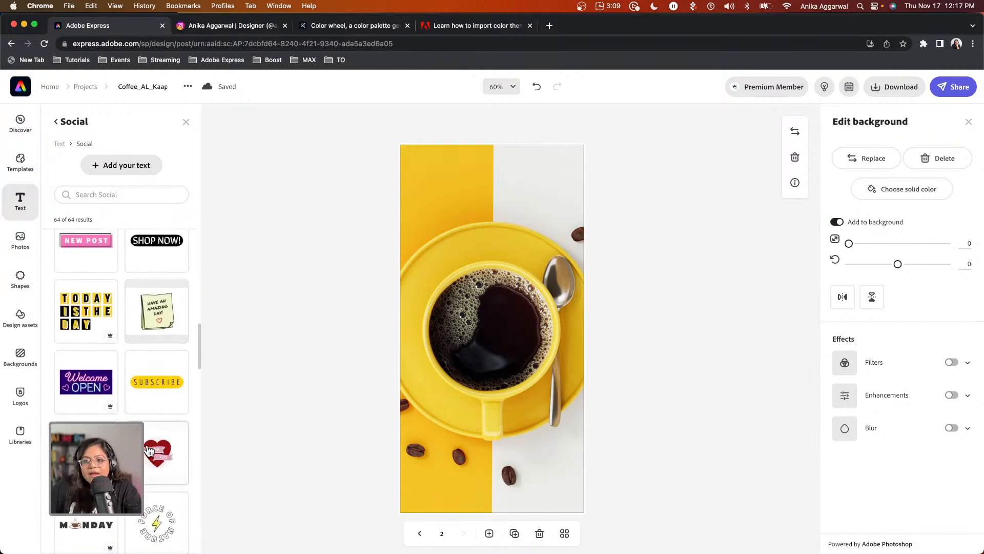
scroll(148, 452, "down", 3)
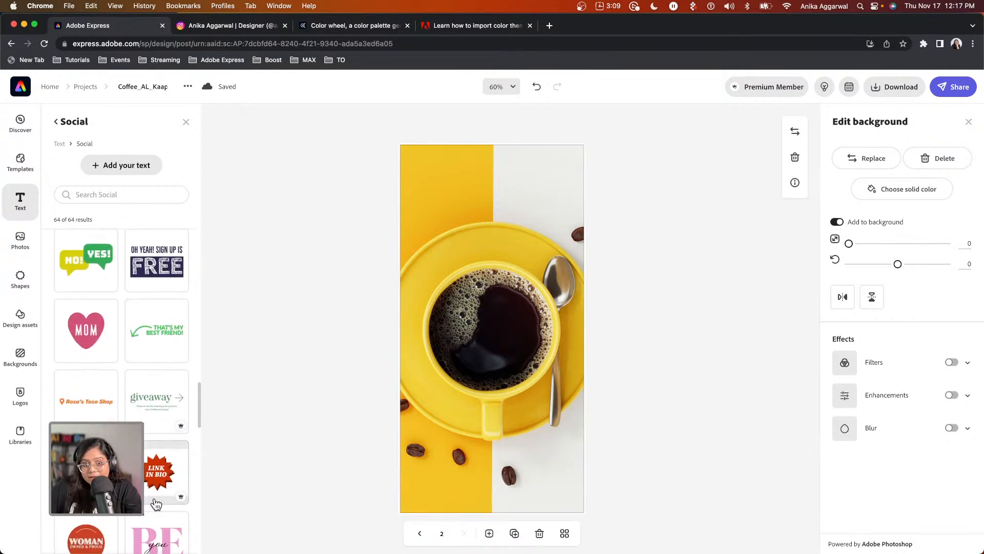
scroll(155, 492, "down", 5)
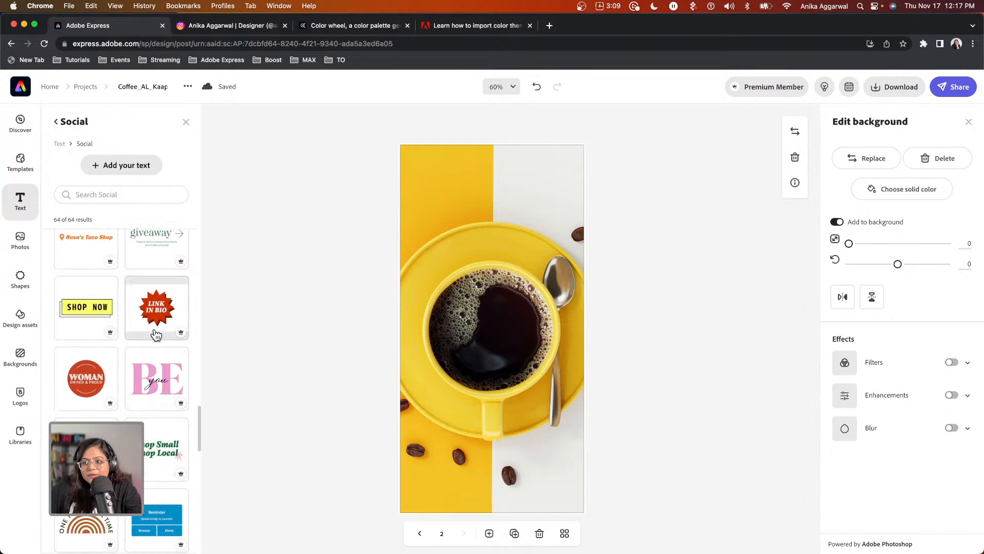
left_click(156, 334)
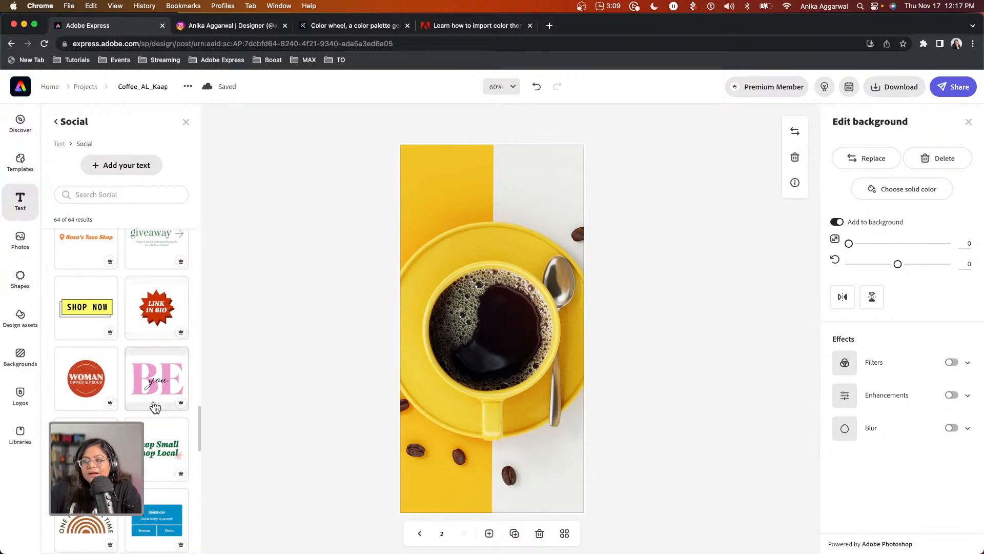
scroll(156, 427, "down", 1)
scroll(157, 425, "down", 7)
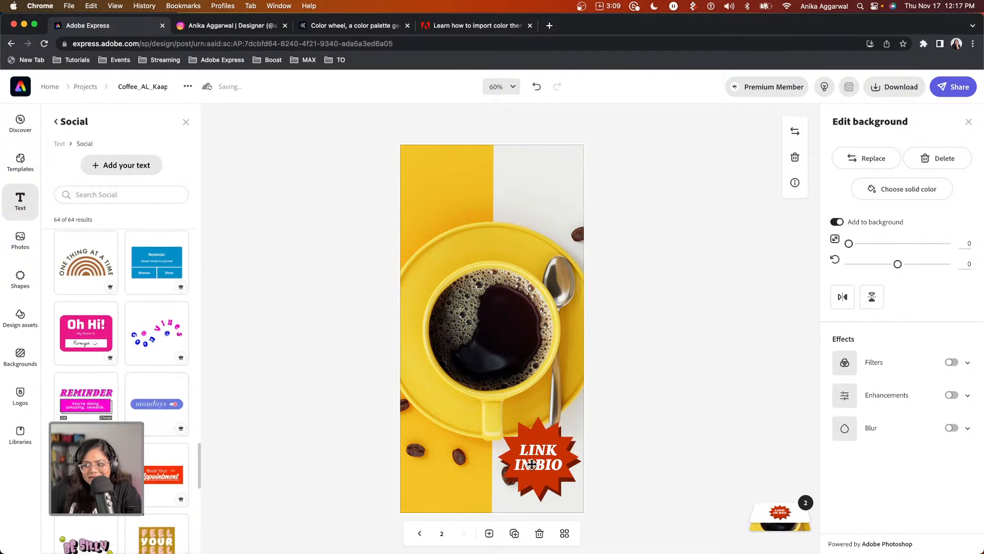
scroll(86, 384, "up", 8)
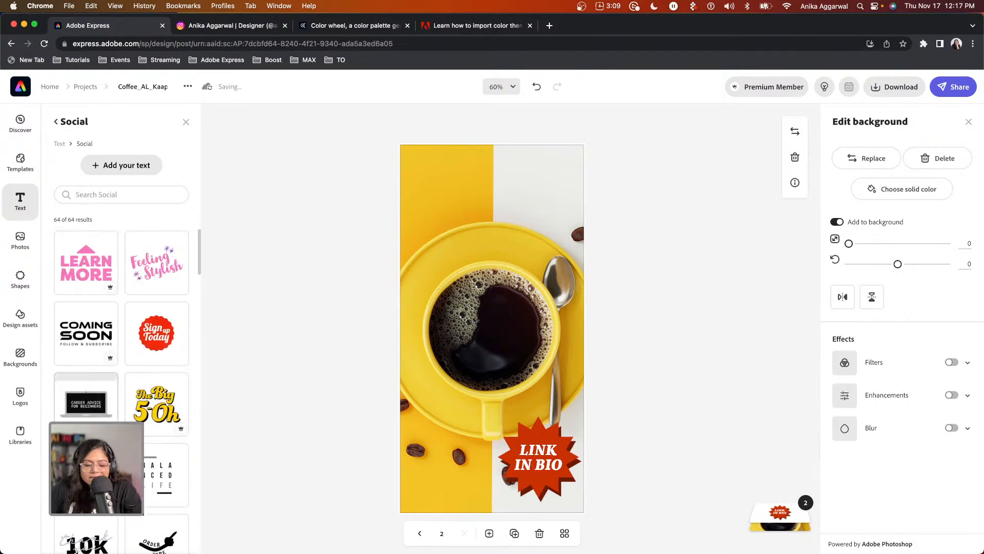
left_click(158, 339)
Move the Sign up Today badge onto the cup, delete Link in Bio, and ungroup the badge.
left_click_drag(544, 460, 483, 342)
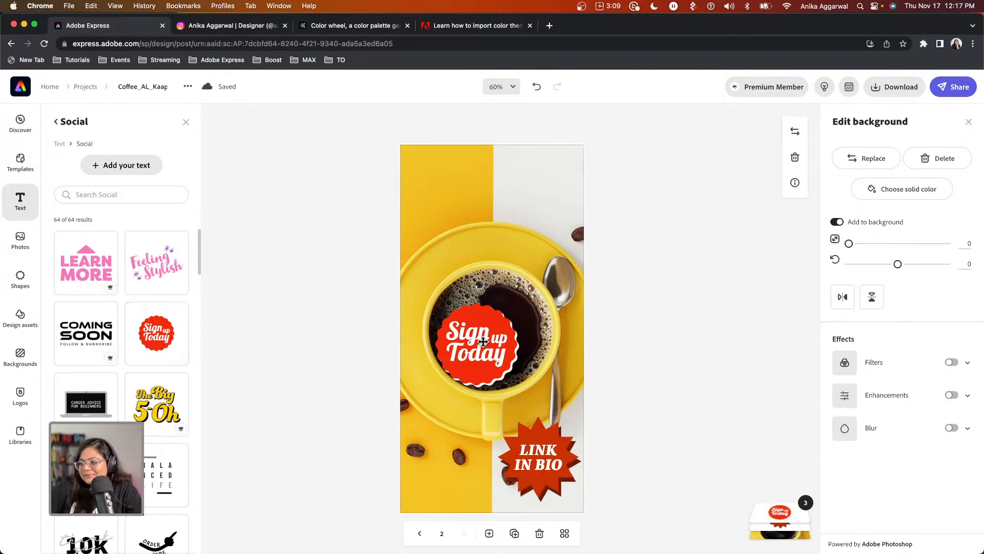
left_click(550, 472)
key("Delete")
left_click(490, 332)
left_click(914, 180)
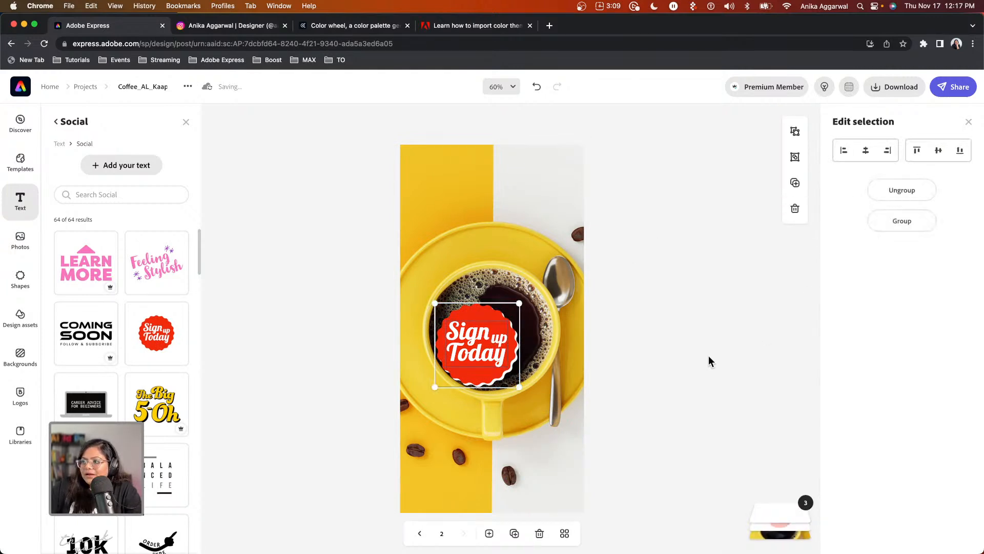
left_click(708, 355)
left_click(475, 327)
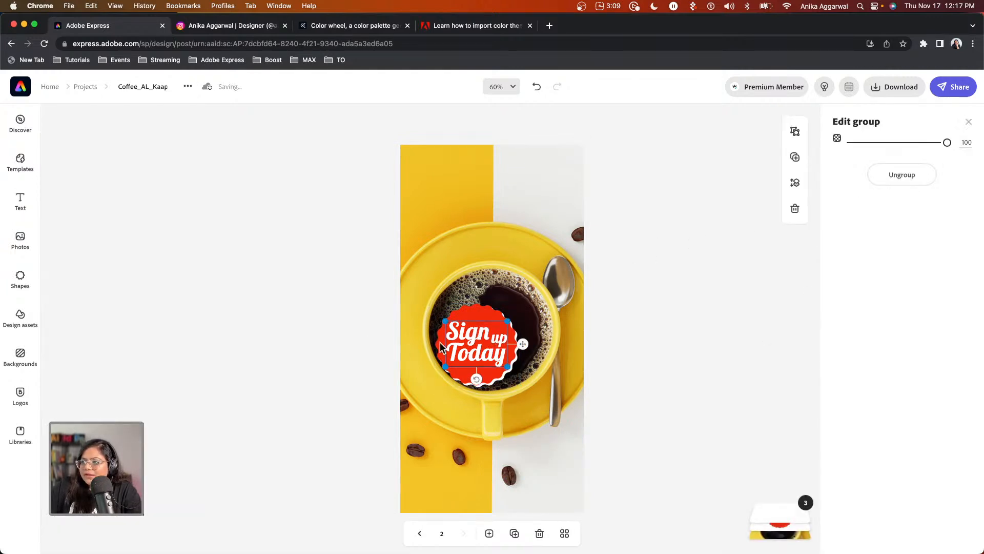
Replace the badge's word 'Sign' with 50K.
left_click(461, 334)
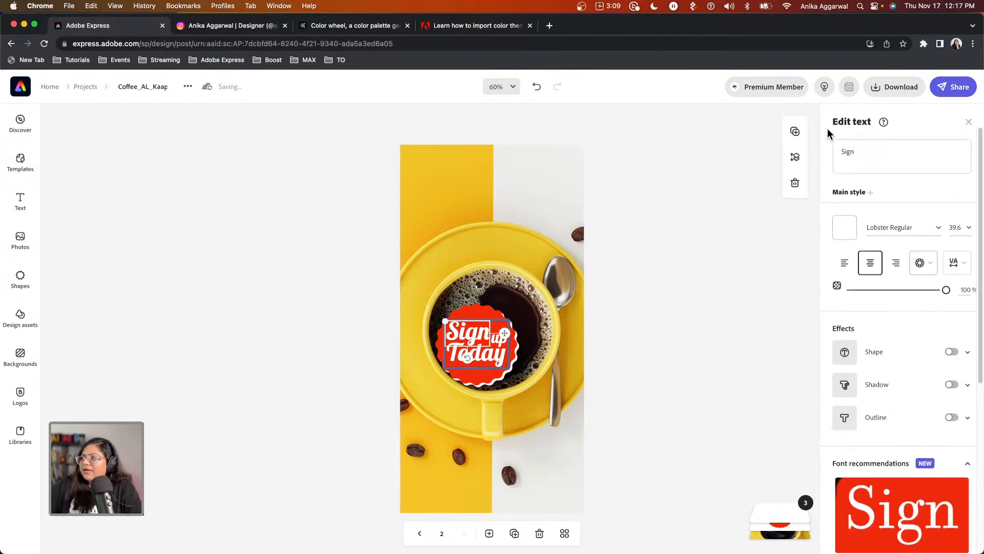
double_click(473, 335)
type("50K")
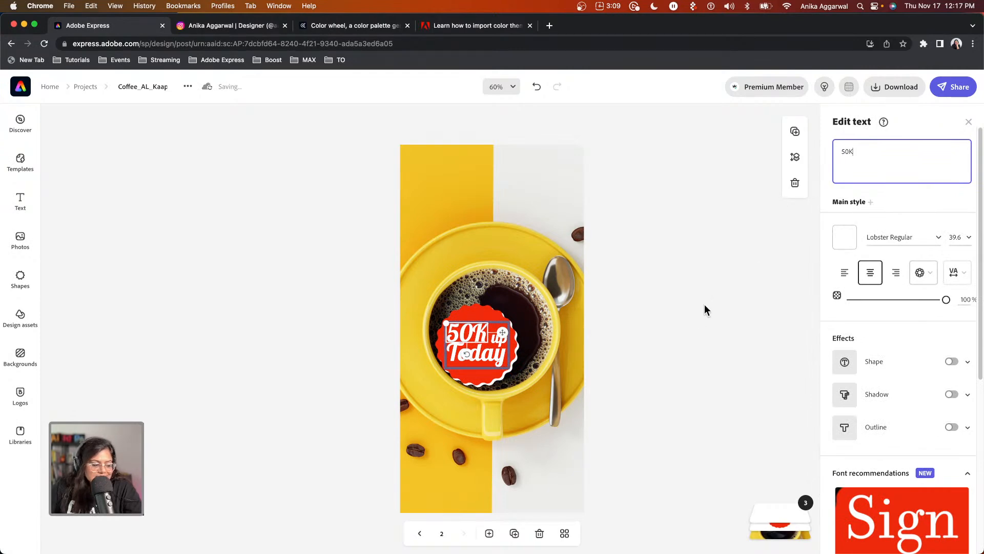
Delete the word 'Today' from the badge, undoing an accidental group deletion.
left_click(485, 354)
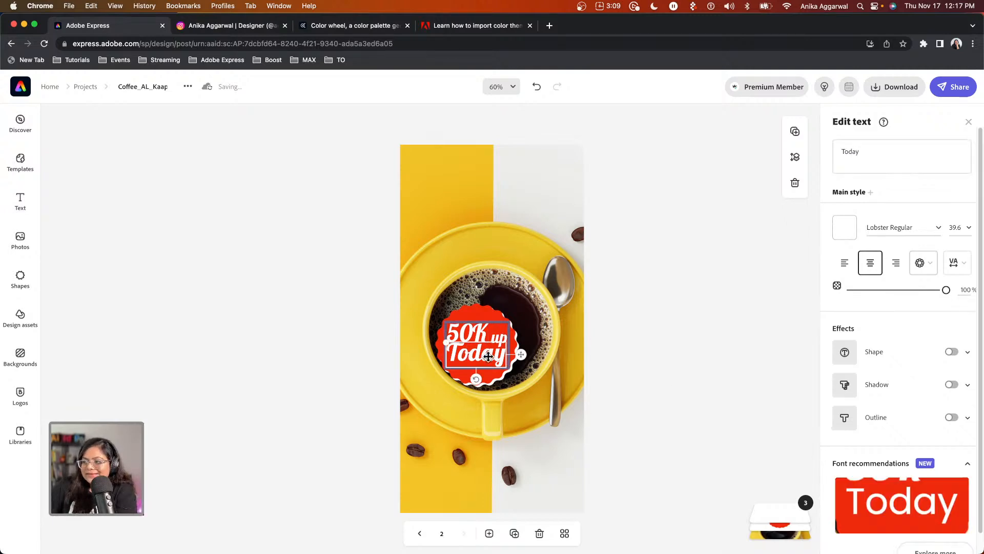
left_click(489, 355)
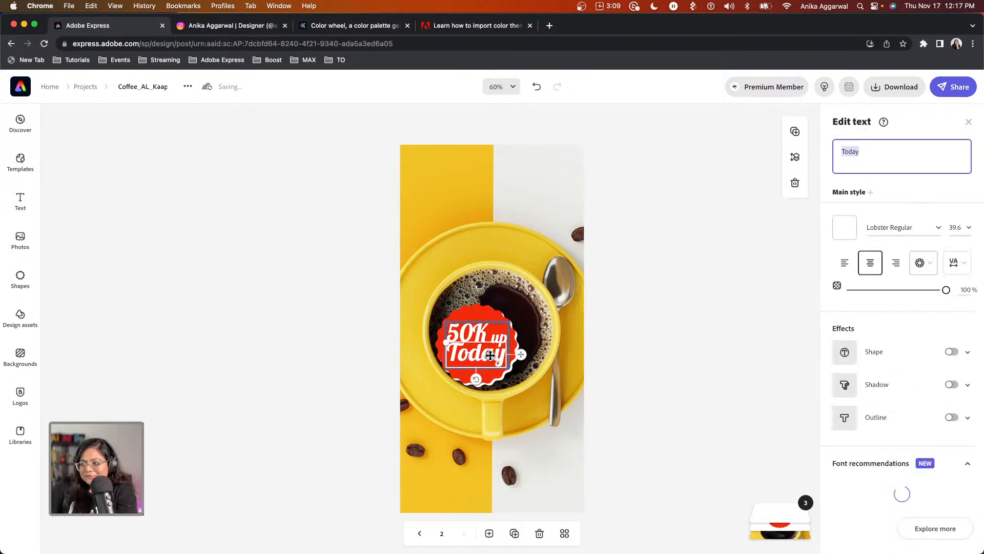
left_click(489, 355)
key("Delete")
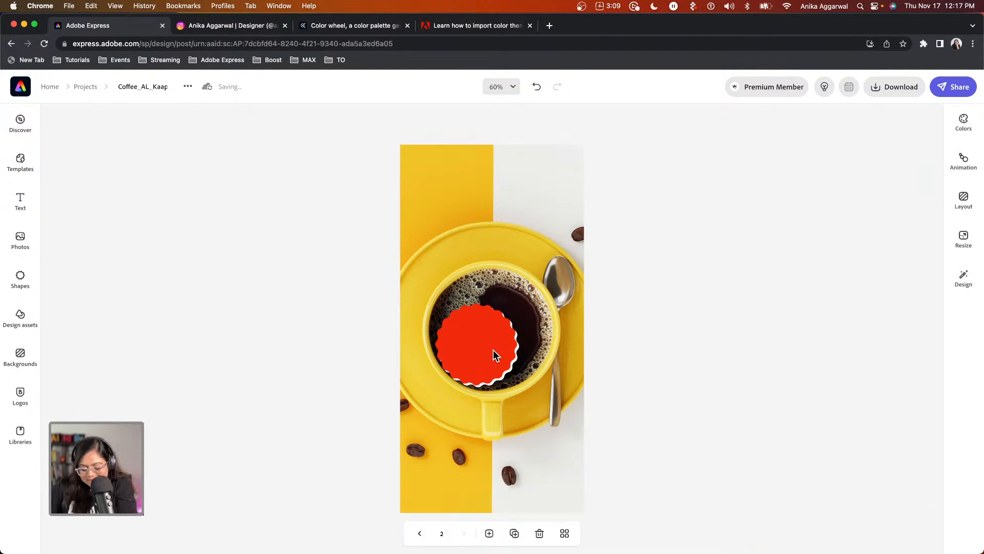
key("super+z")
double_click(492, 353)
key("BackSpace")
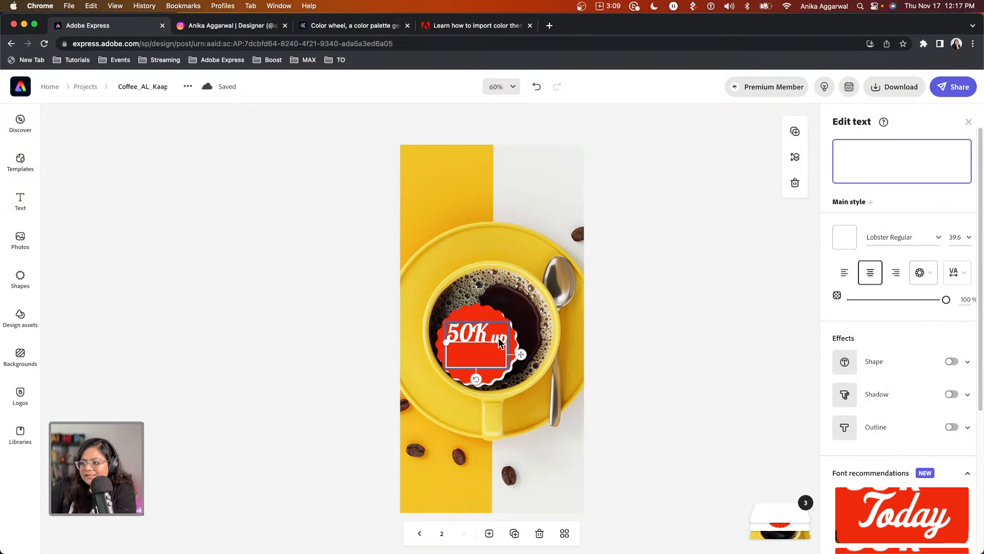
left_click(498, 337)
Delete the word 'up' and enlarge the 50K text.
double_click(498, 338)
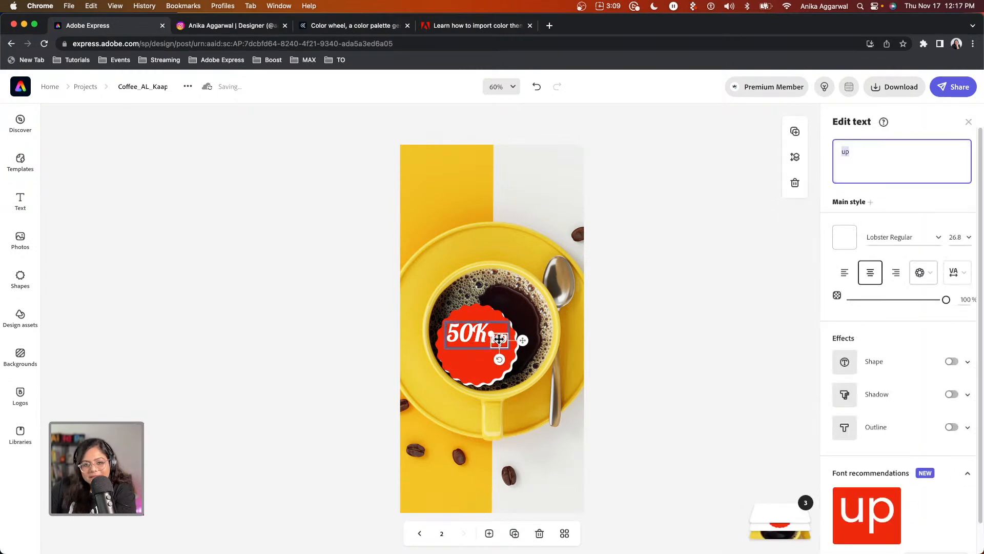
key("BackSpace")
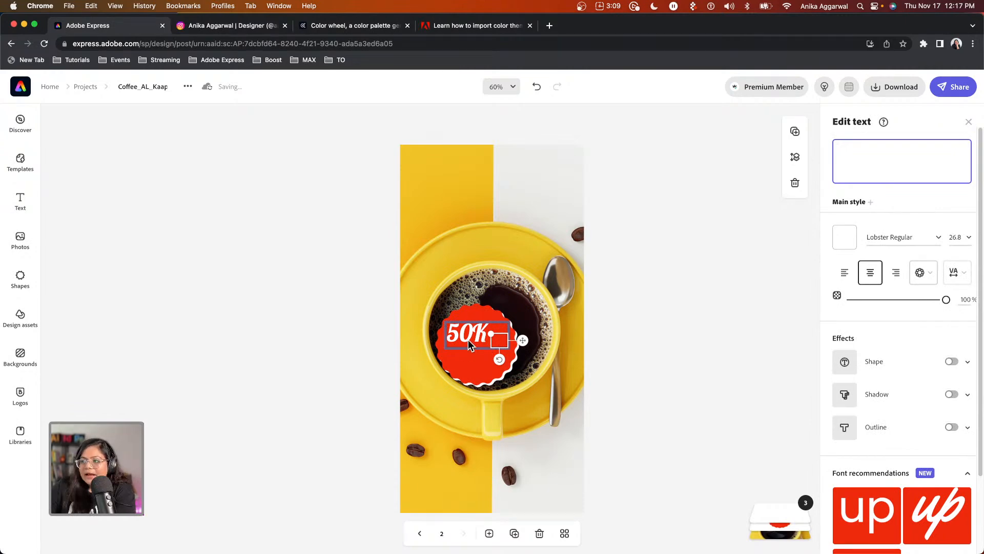
left_click(633, 343)
left_click(464, 333)
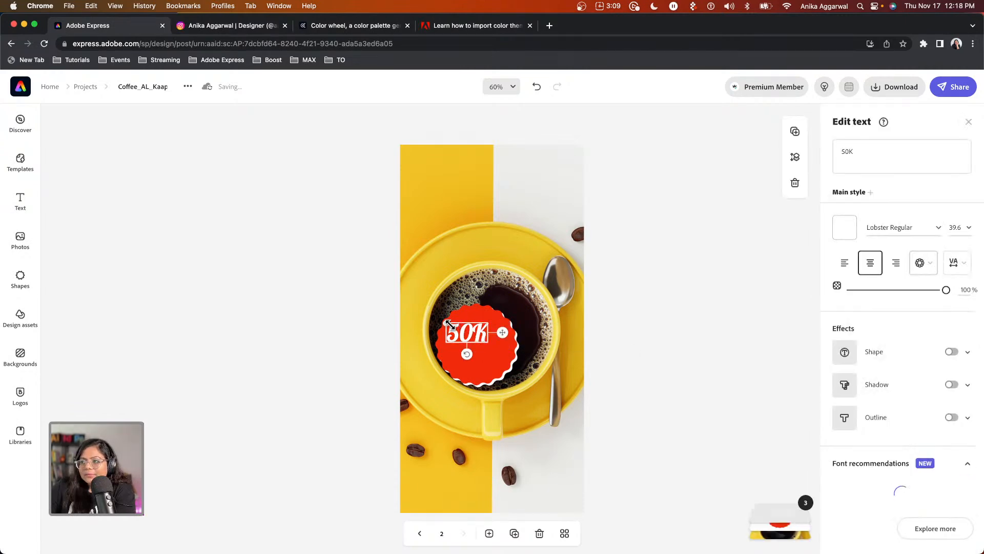
left_click_drag(449, 324, 477, 347)
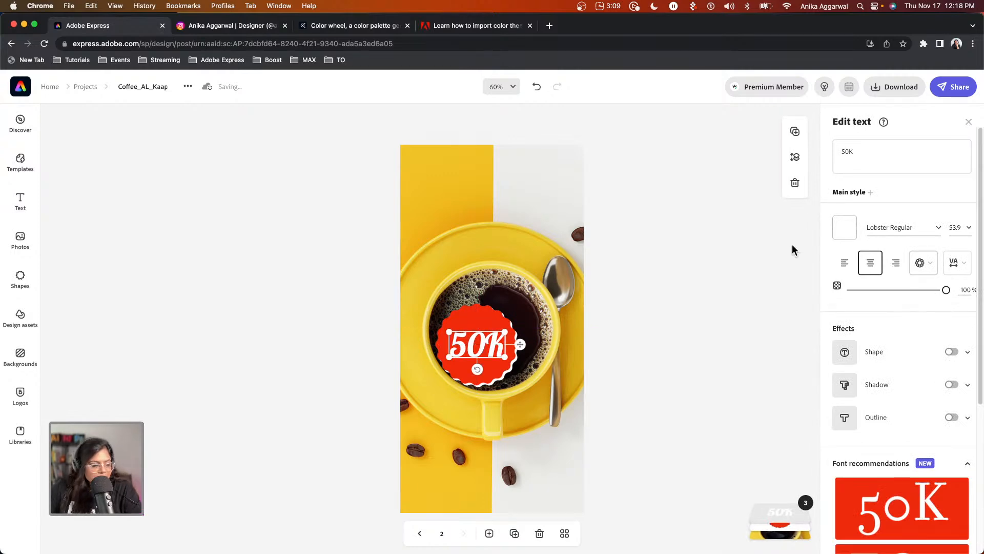
Set 50K in Lust Regular after trying Display Italic, and enlarge it to fill the badge.
left_click(937, 227)
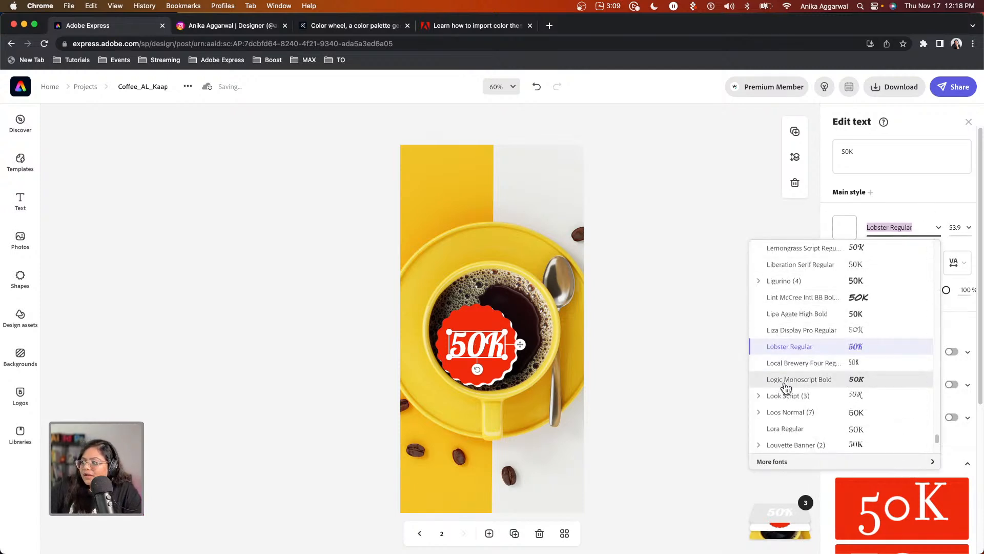
scroll(798, 359, "down", 3)
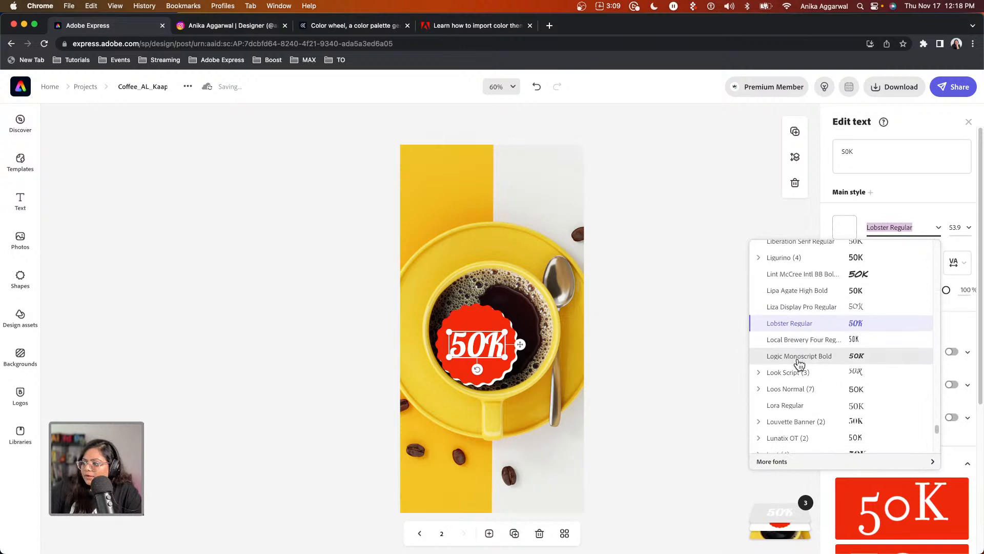
left_click(759, 412)
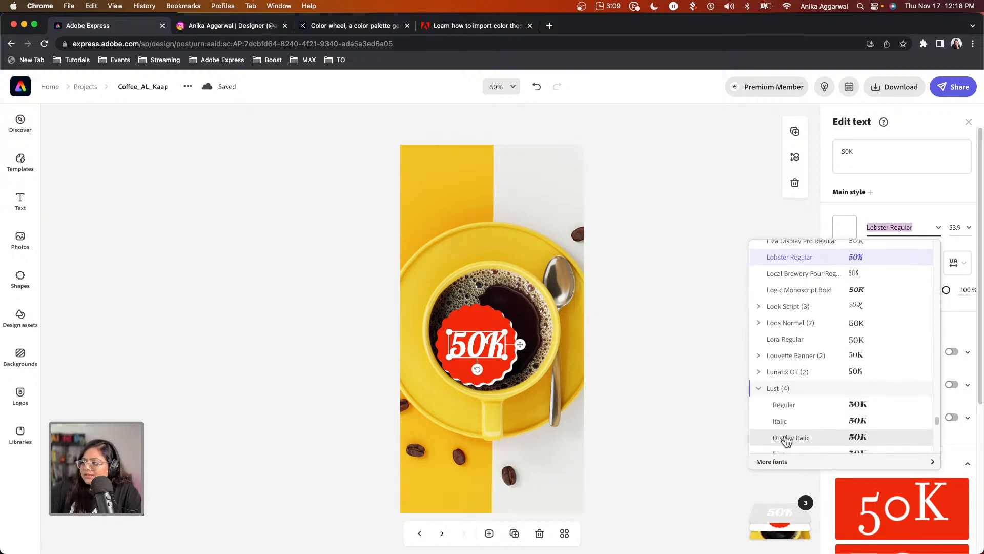
left_click(786, 438)
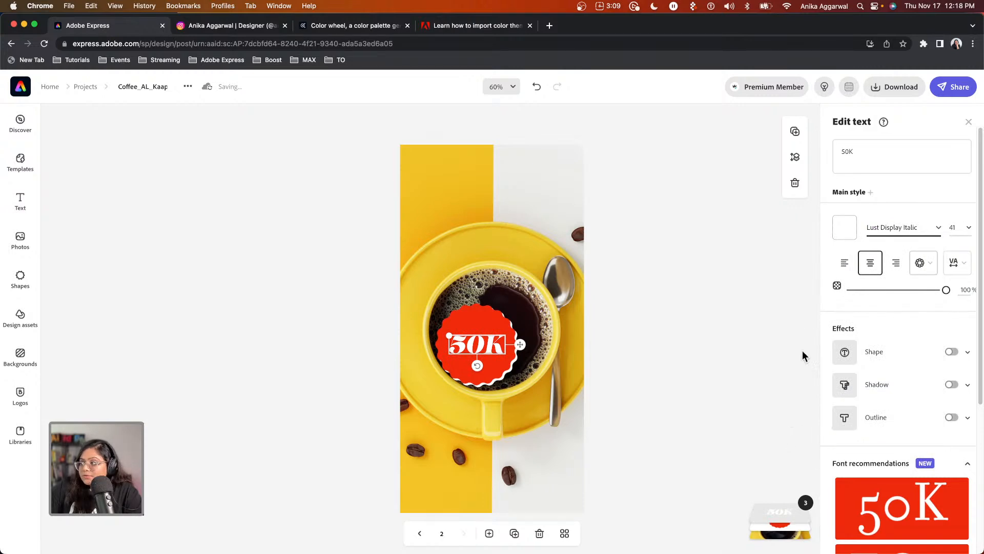
left_click(938, 227)
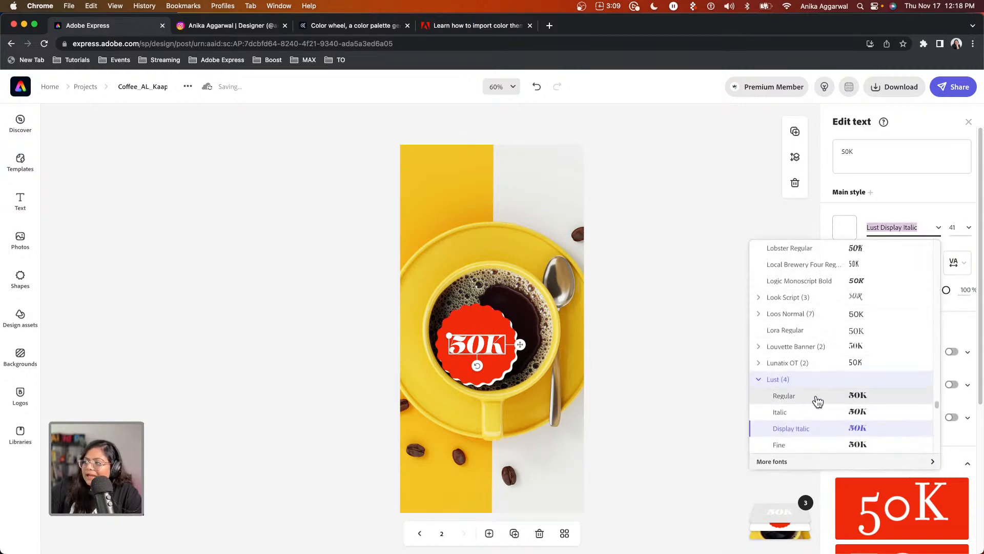
left_click(784, 395)
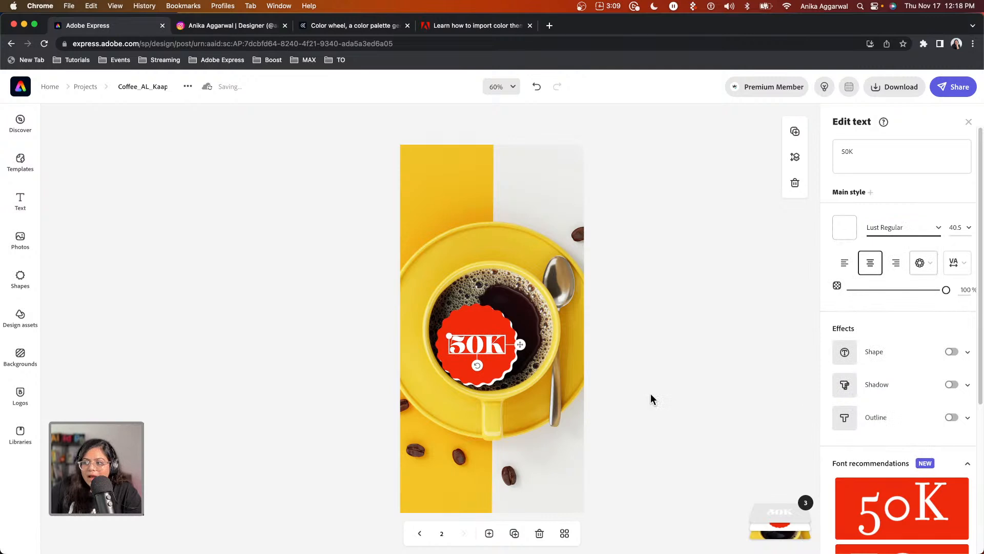
left_click_drag(448, 335, 476, 342)
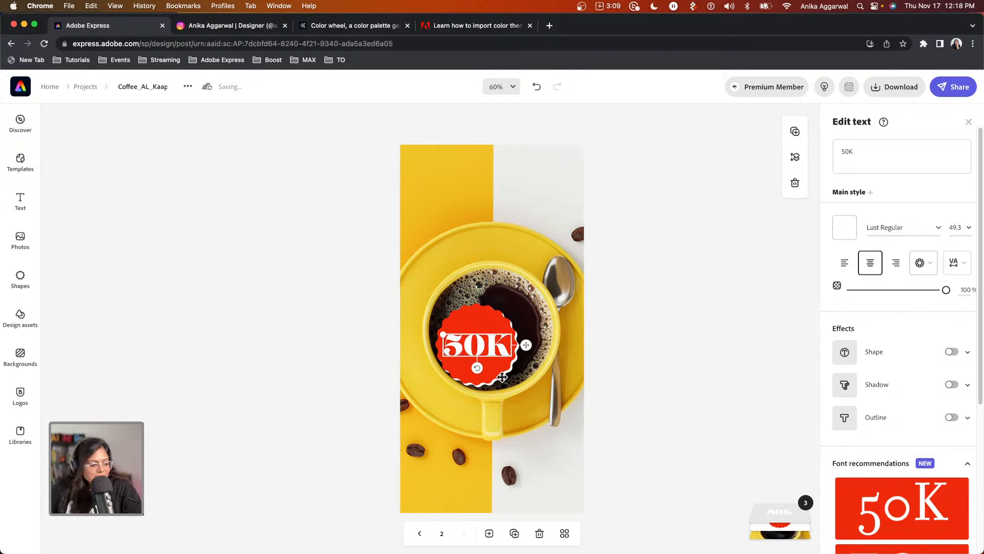
Recolour the badge shape with the Kaapi red swatch.
left_click(474, 317)
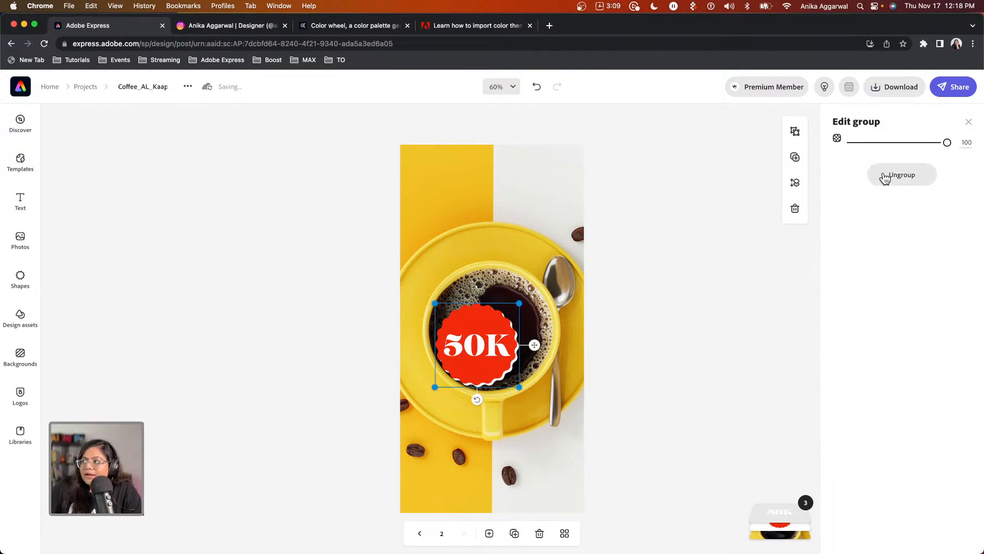
left_click(468, 314)
left_click(901, 150)
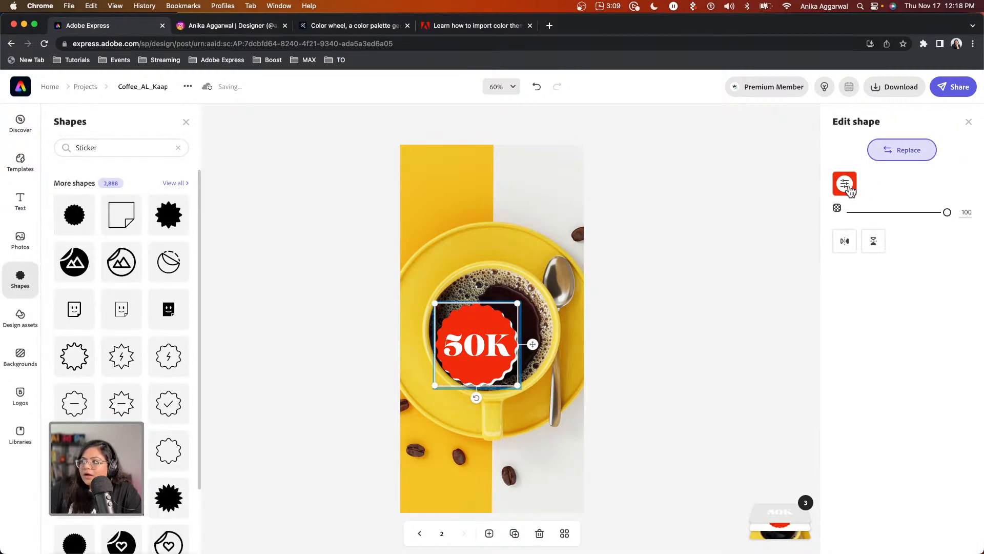
left_click(846, 188)
left_click(874, 241)
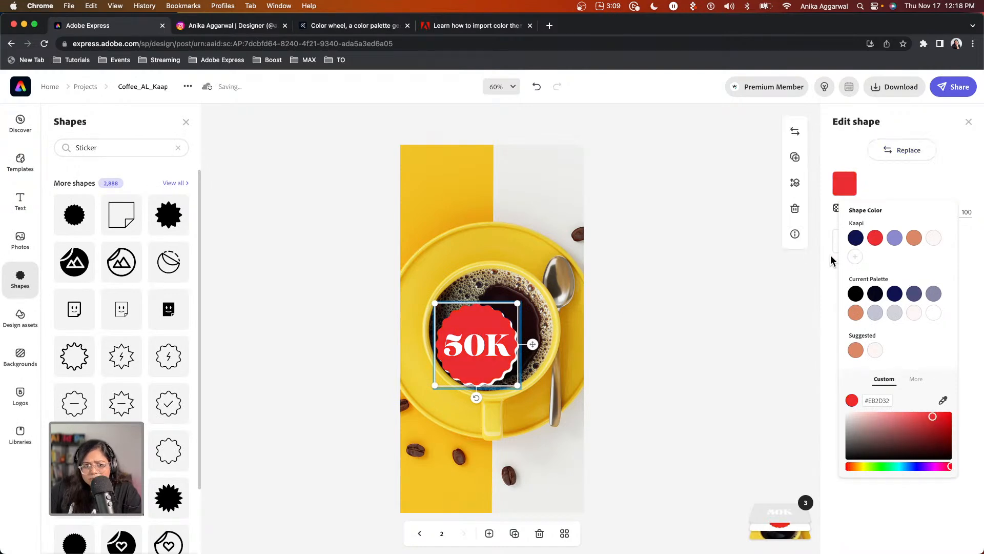
left_click(642, 357)
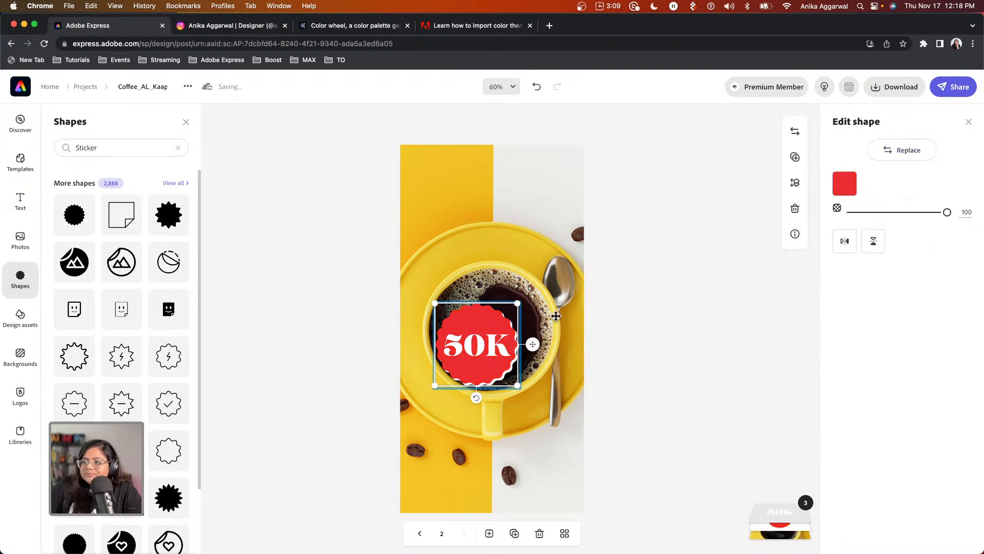
Group the badge with 50K, move it onto the cup's upper-right rim and shrink it.
left_click_drag(640, 296, 436, 388)
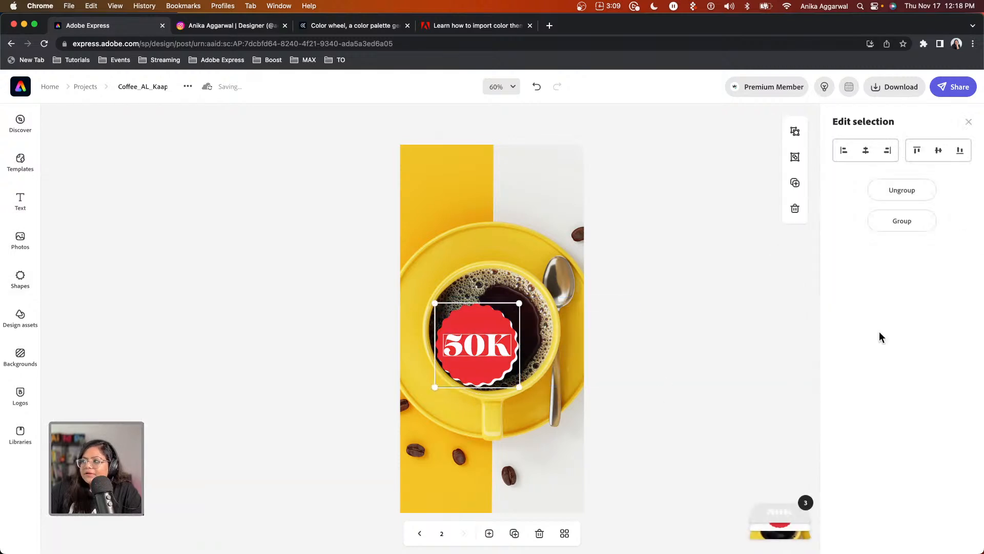
left_click(894, 225)
left_click_drag(496, 361, 537, 291)
left_click_drag(570, 238, 543, 281)
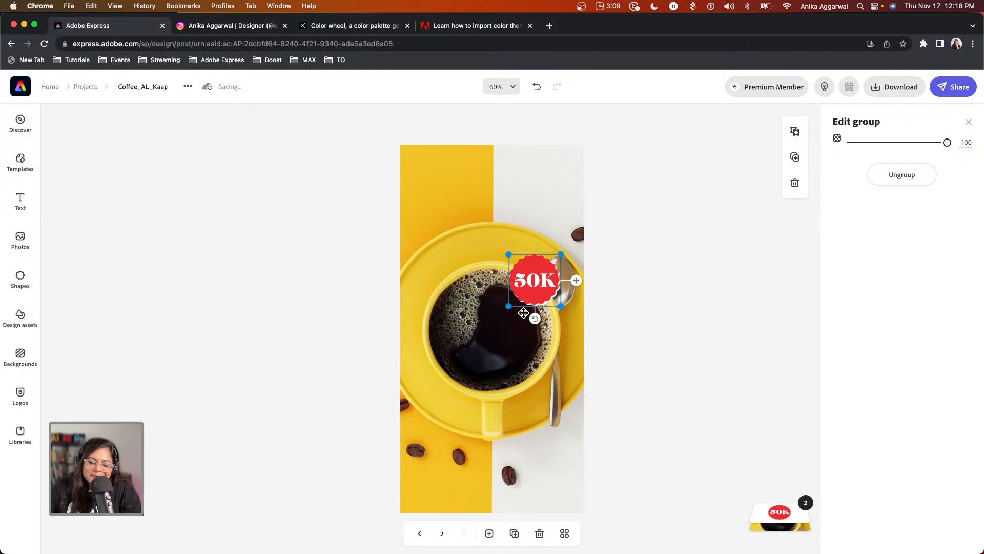
left_click(24, 210)
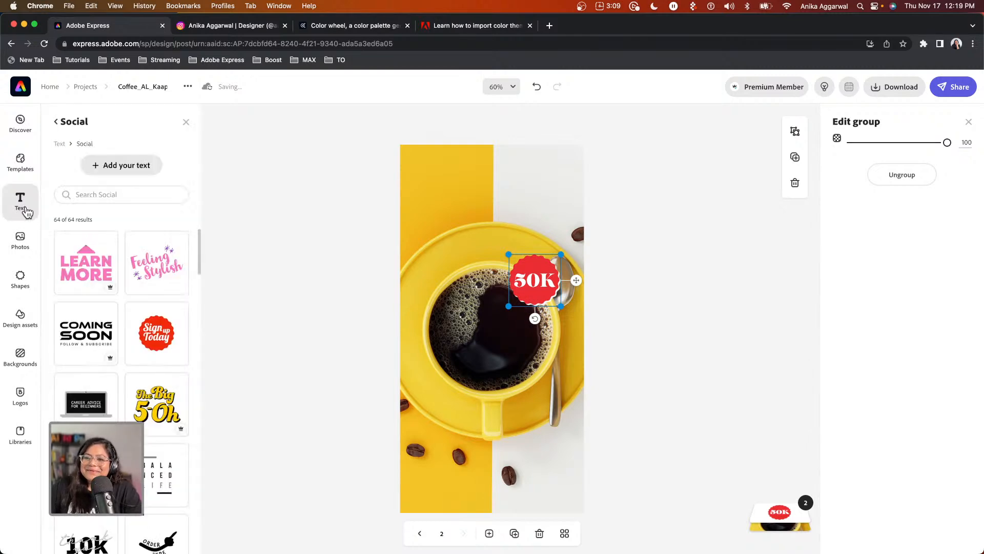
Add a text box over the cup reading 'THANK YOU' / 'A LATTE!' on two lines, then widen it.
left_click(113, 165)
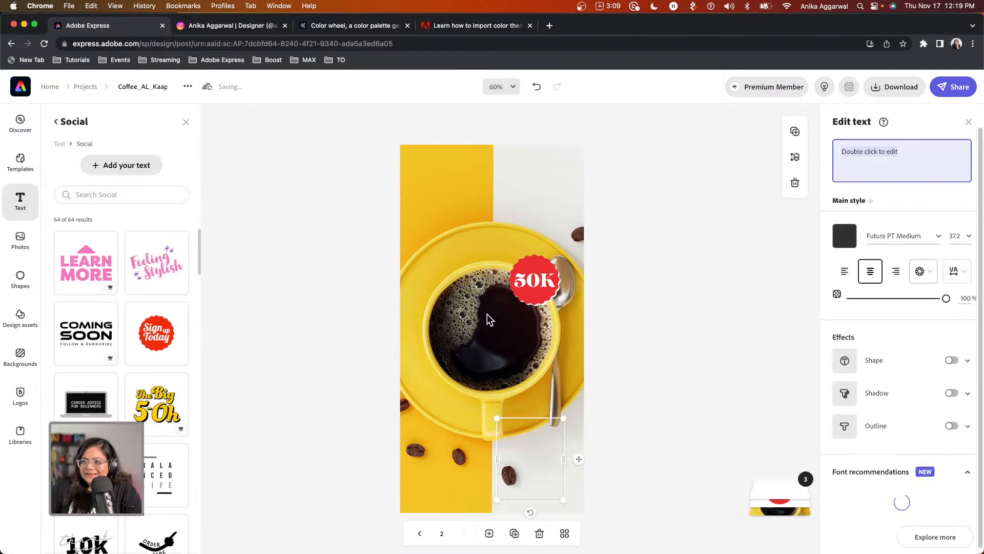
left_click_drag(528, 435, 475, 377)
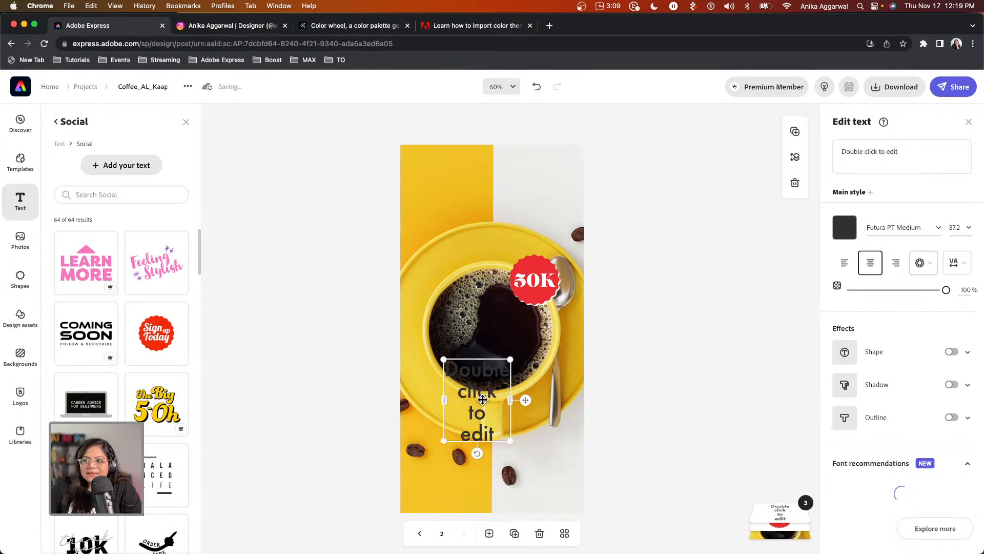
double_click(480, 397)
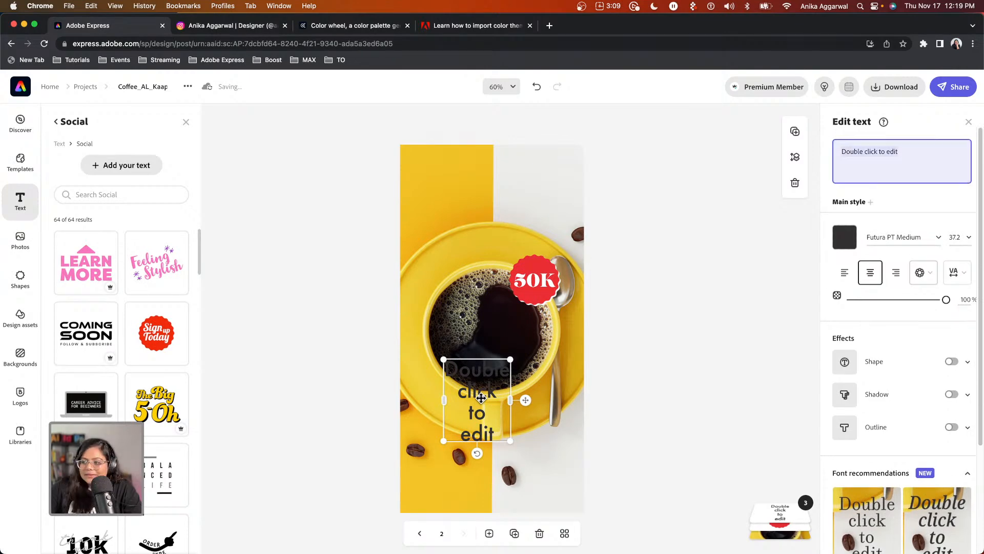
type("THAN ")
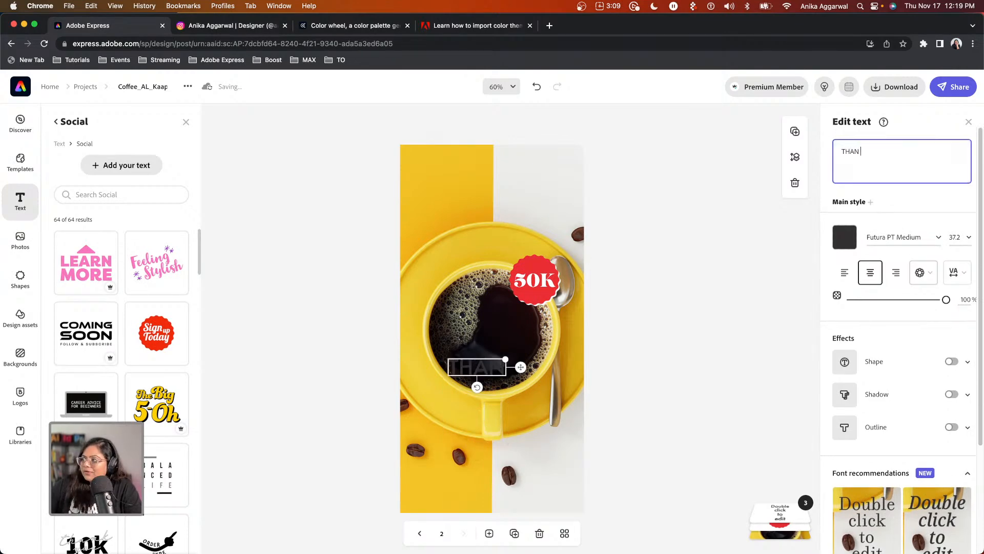
type("K YOU")
key("Return")
type("A")
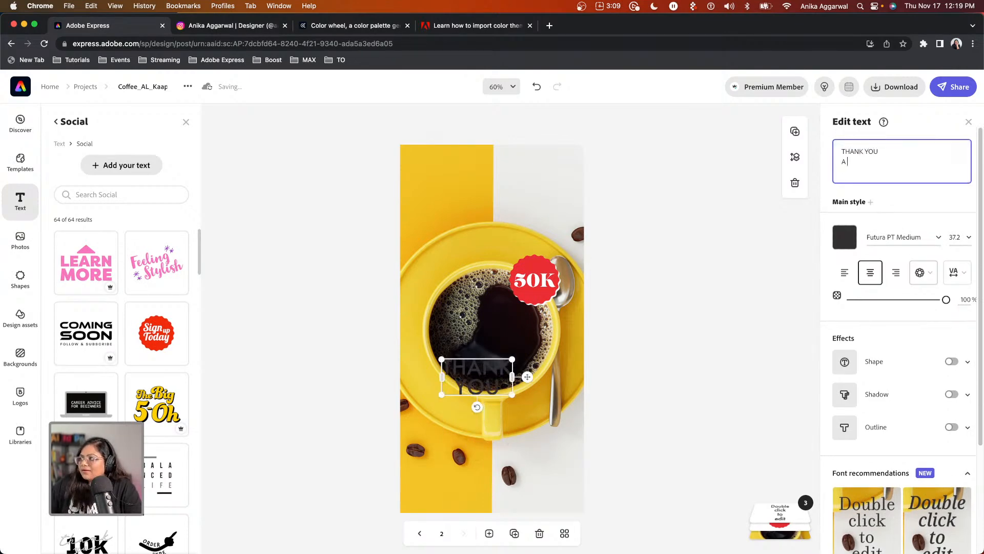
type(" LATTE!")
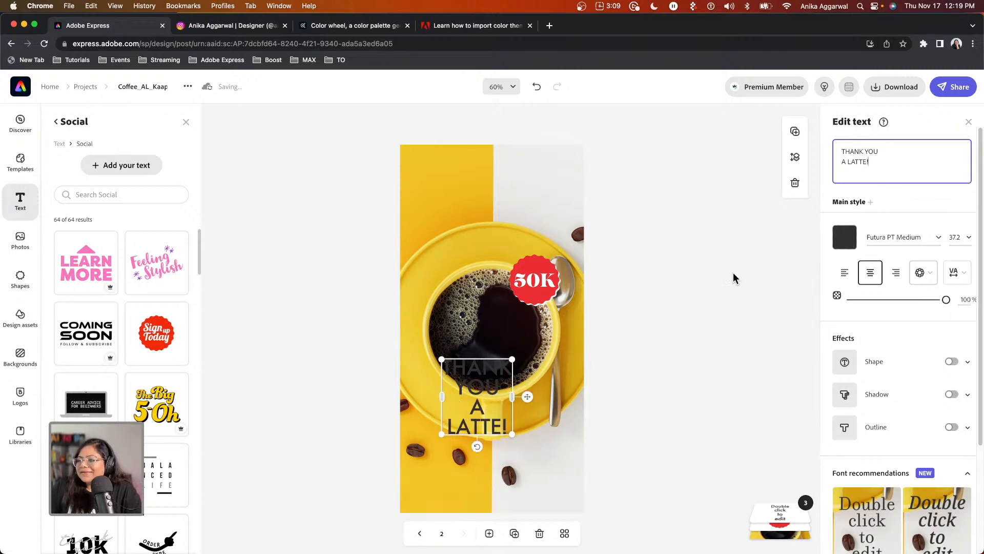
left_click_drag(512, 434, 552, 420)
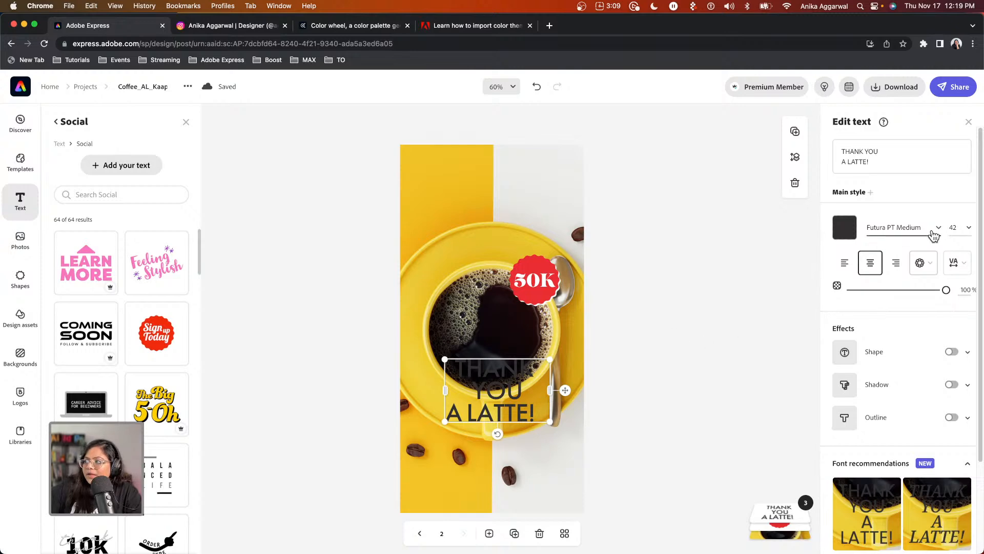
Make the headline white Calluna Bold, widen it onto two lines and move it to the page centre.
left_click(846, 232)
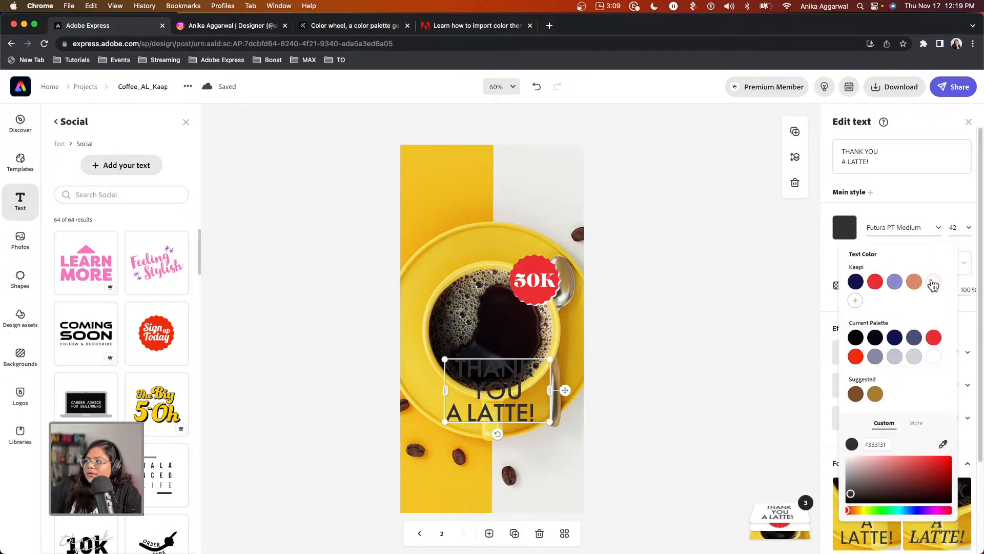
left_click(933, 282)
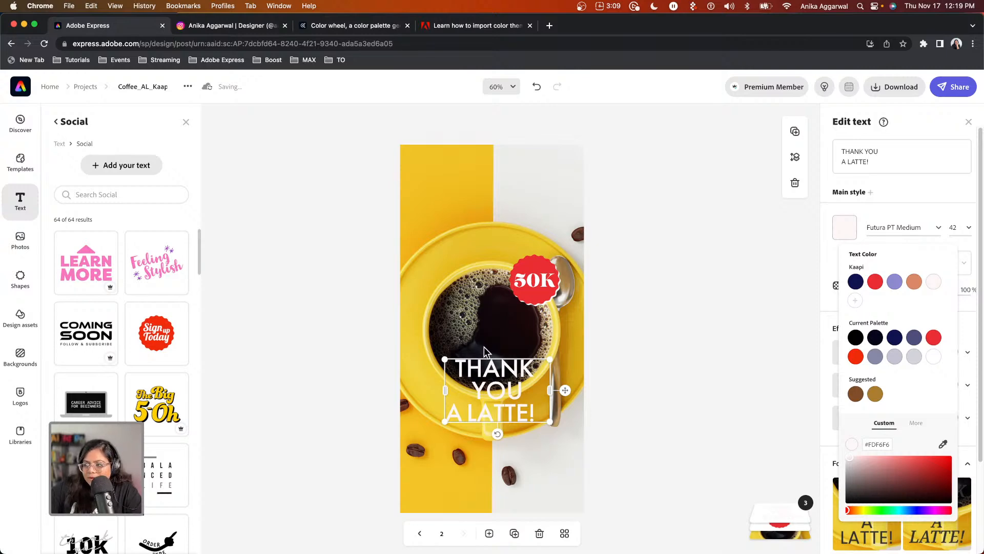
left_click(935, 232)
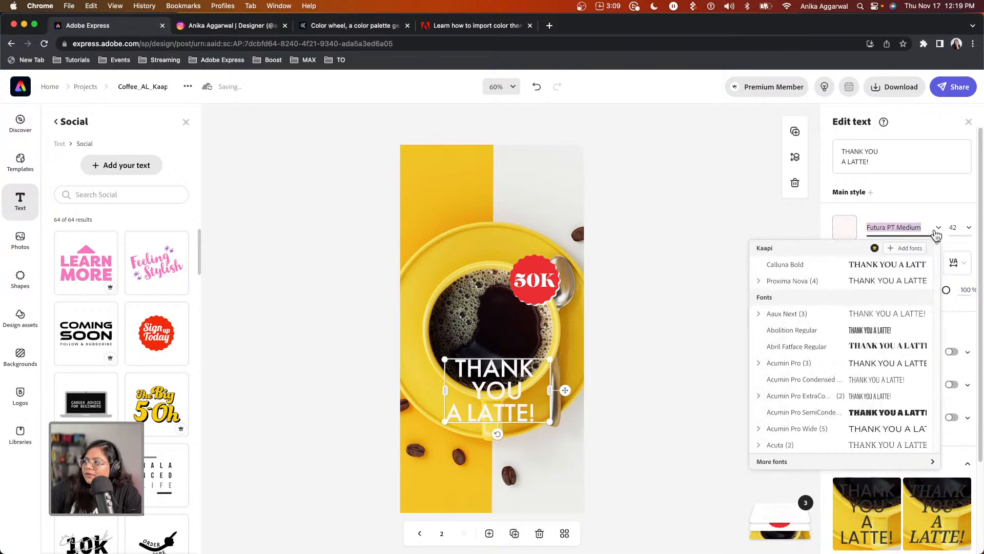
left_click(801, 267)
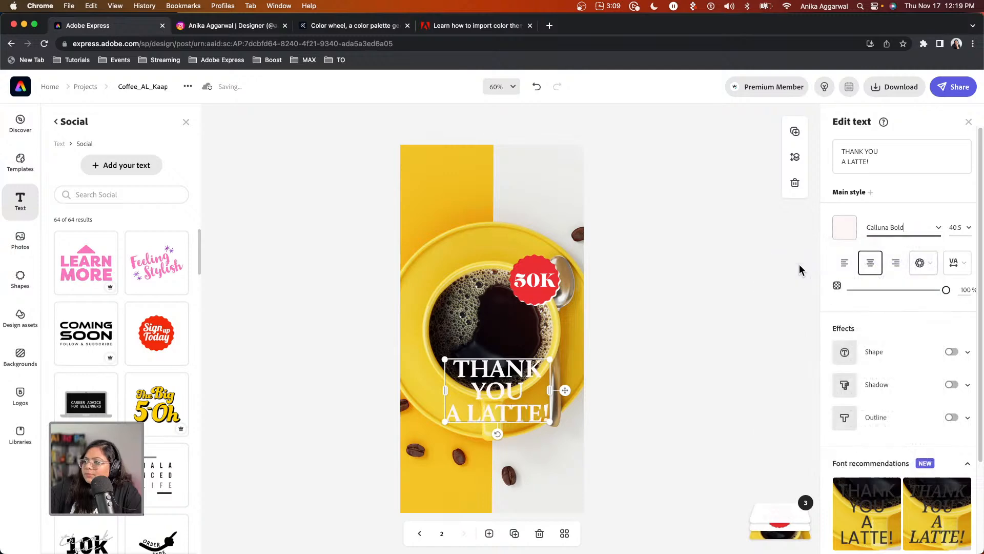
left_click_drag(550, 424, 596, 404)
left_click_drag(551, 380, 525, 326)
Change the headline font to Rooney Black and enlarge it slightly.
left_click(907, 227)
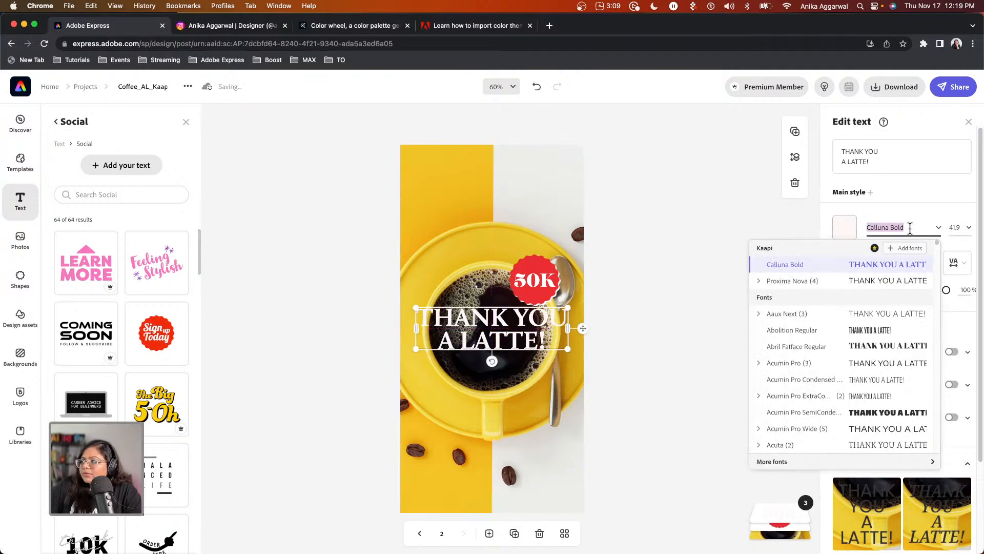
type("rooney")
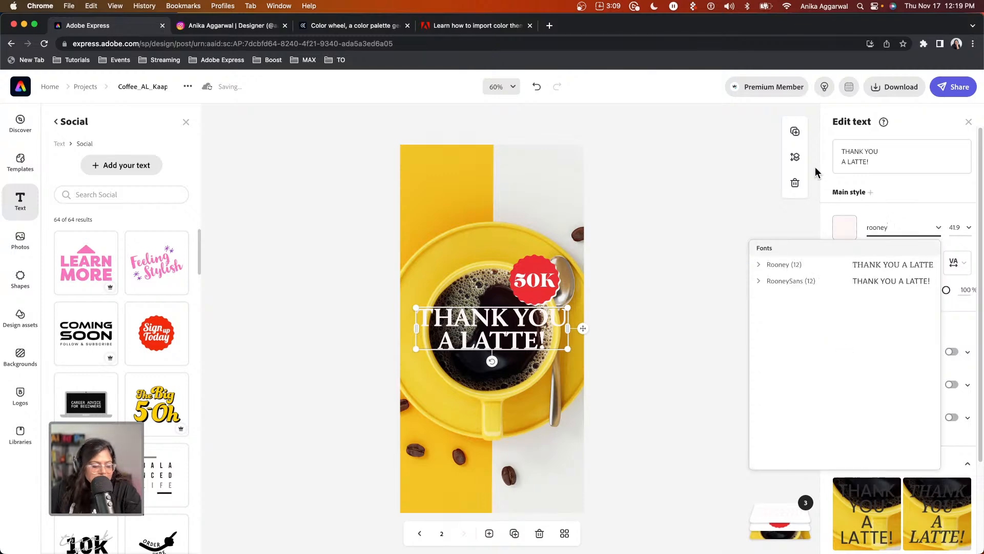
left_click(760, 265)
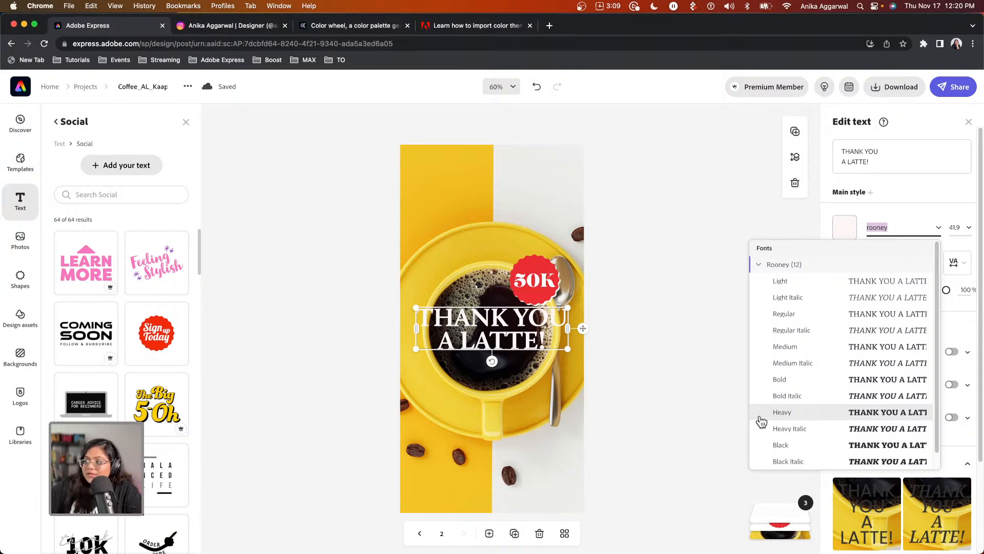
left_click(787, 444)
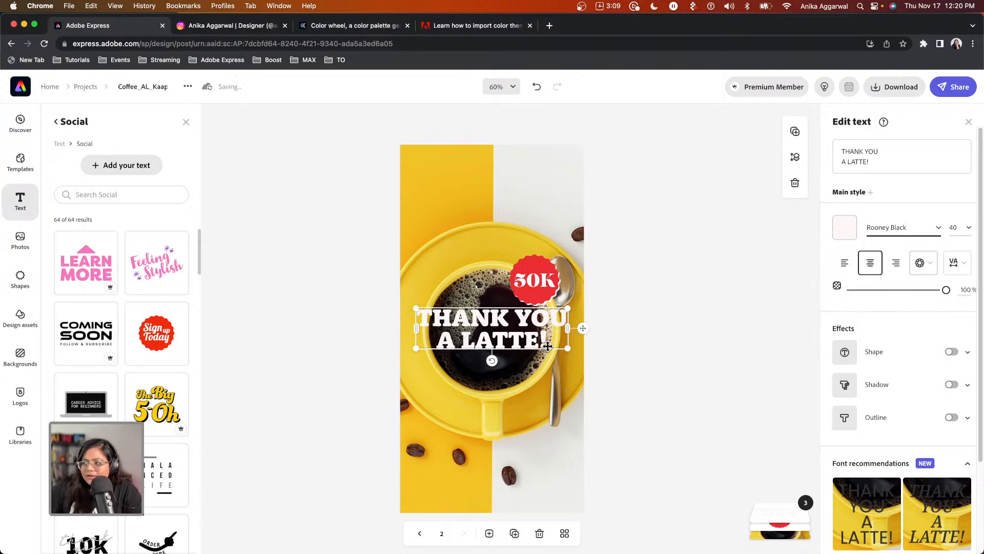
left_click_drag(570, 348, 571, 350)
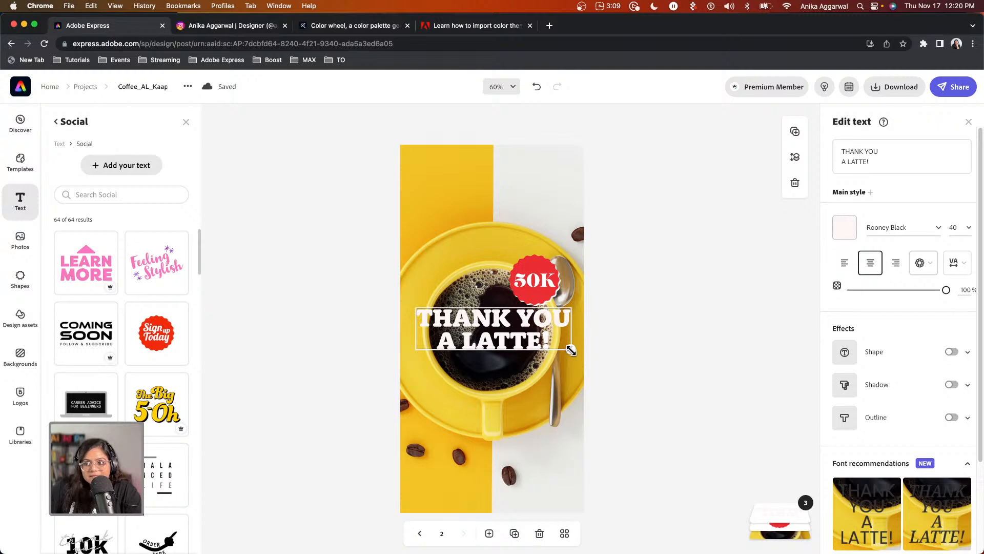
left_click_drag(571, 350, 571, 351)
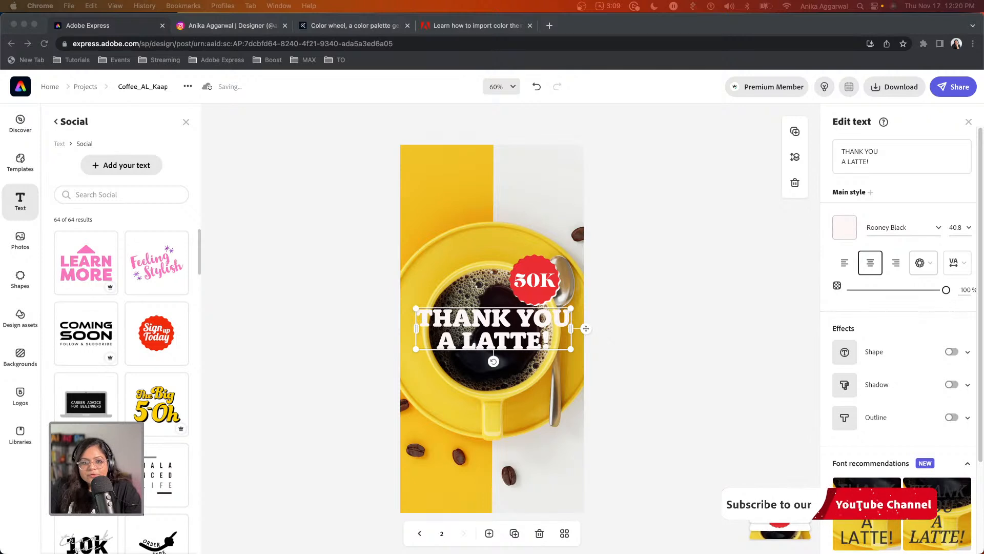
left_click(487, 318)
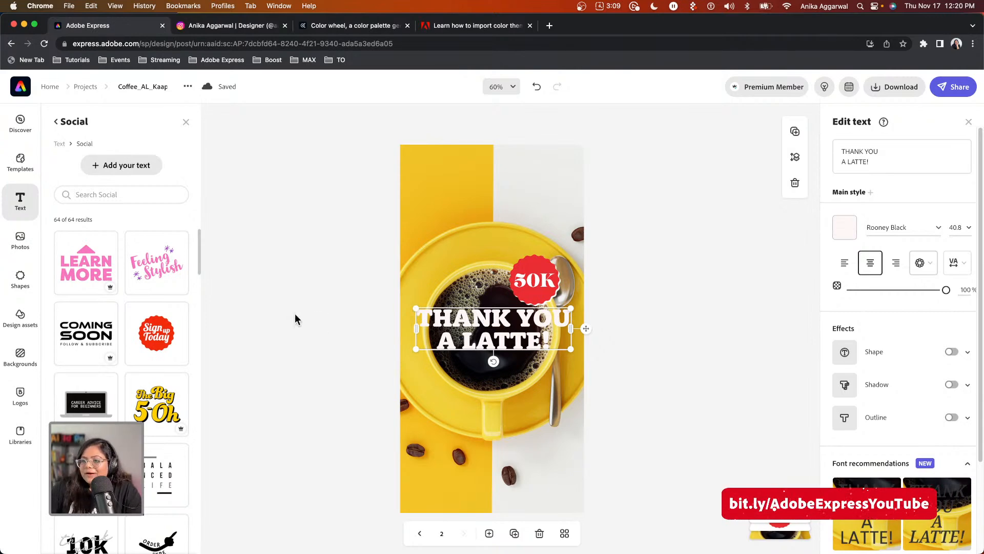
left_click(20, 279)
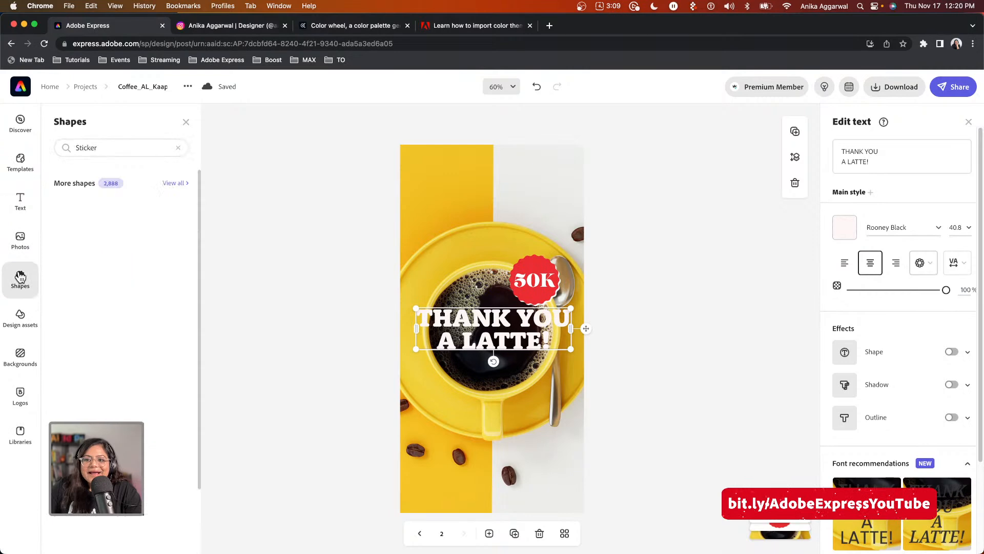
Add a square shape and stretch it into a rectangle covering the whole page.
left_click(178, 147)
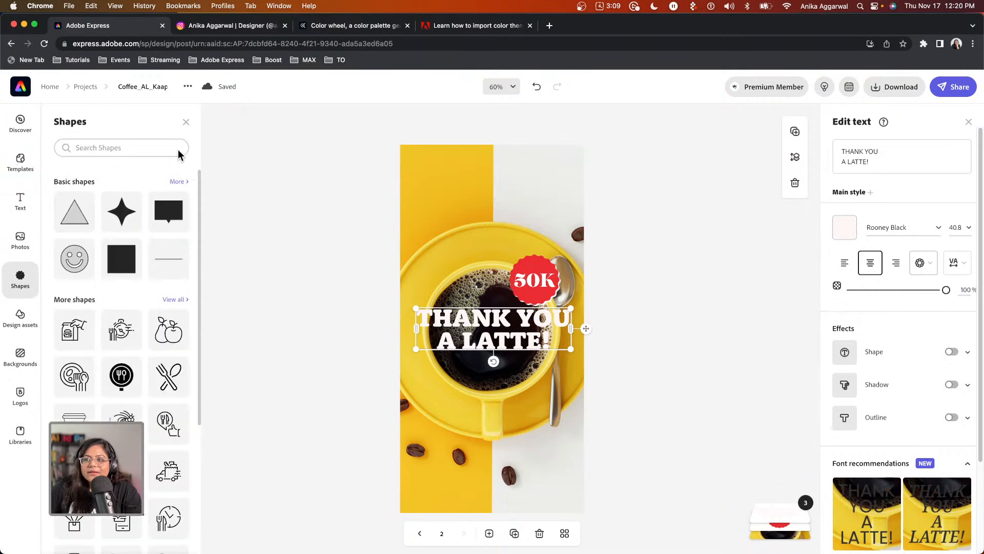
left_click(127, 258)
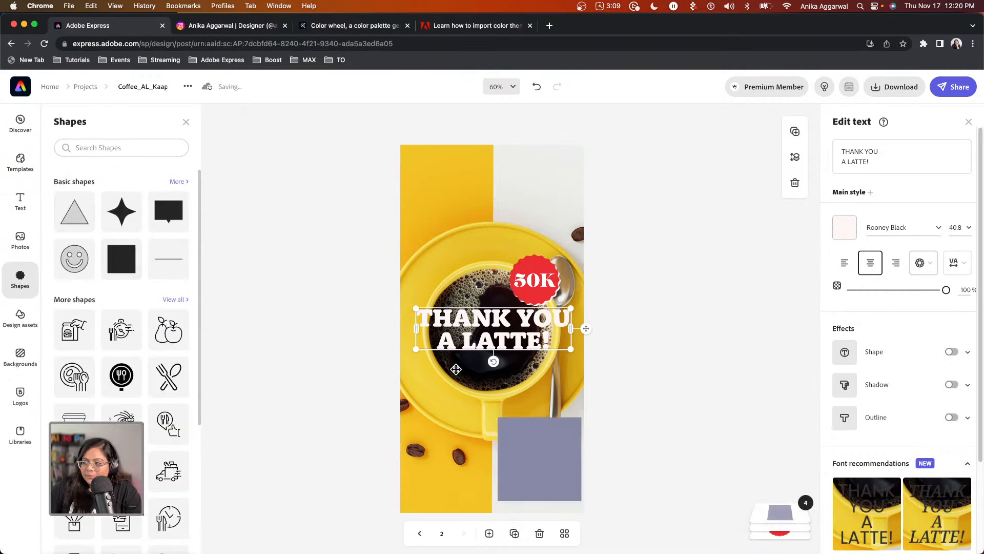
left_click(533, 461)
left_click_drag(534, 461, 584, 187)
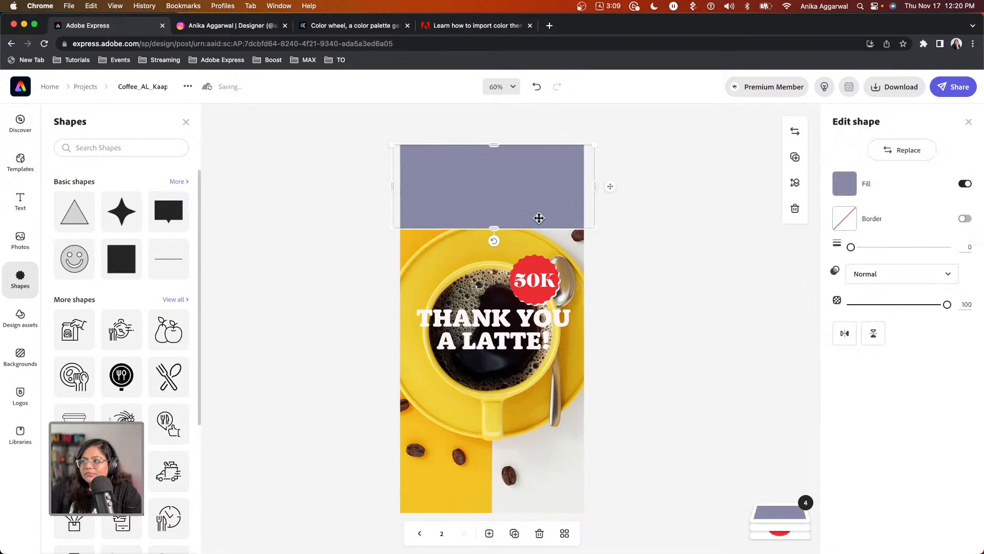
left_click_drag(493, 229, 494, 394)
left_click_drag(513, 449, 517, 516)
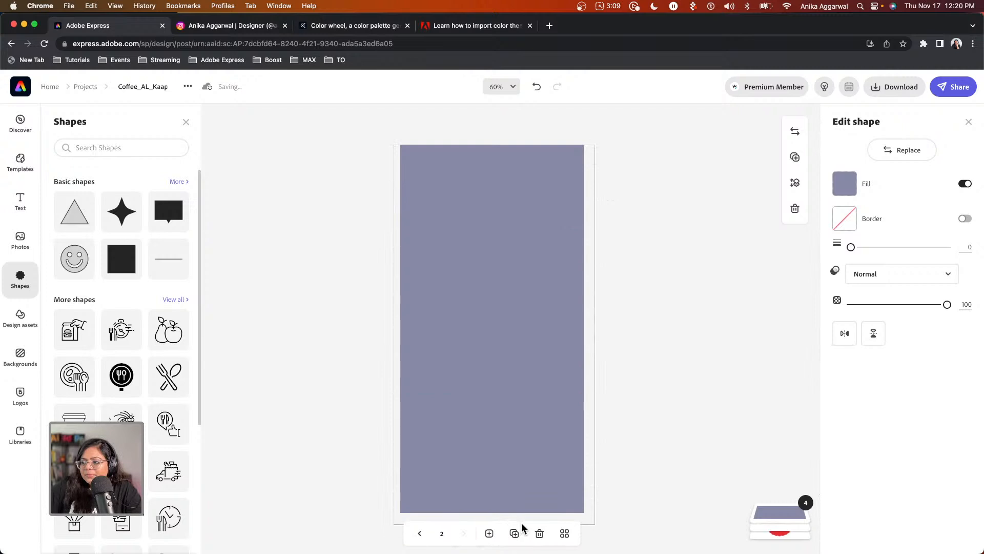
Layer the rectangle above the photo but behind the sticker and headline, at 45 opacity.
left_click(759, 512)
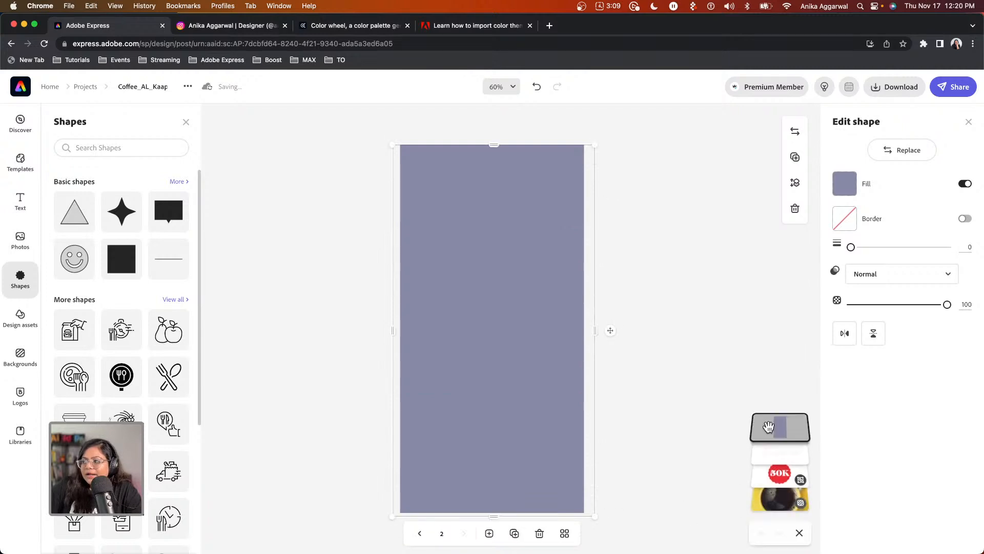
left_click_drag(778, 499, 773, 482)
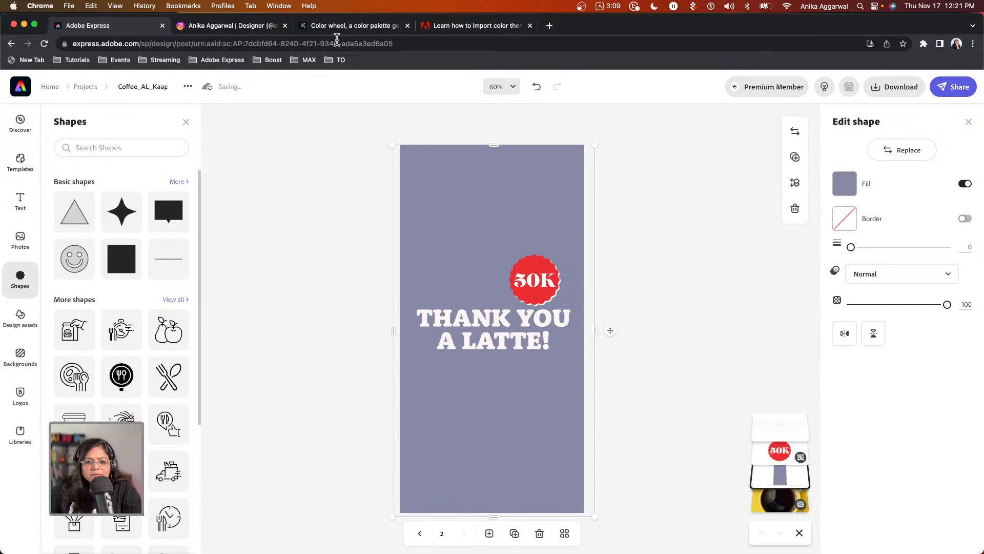
left_click(186, 123)
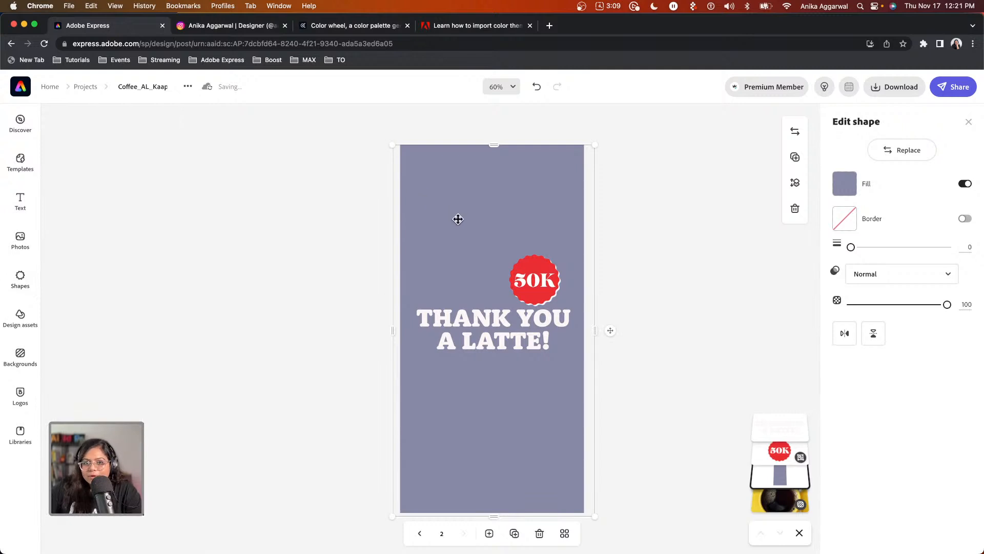
mouse_move(882, 304)
left_mouse_down()
mouse_move(853, 306)
mouse_move(874, 304)
left_mouse_up()
left_click(871, 282)
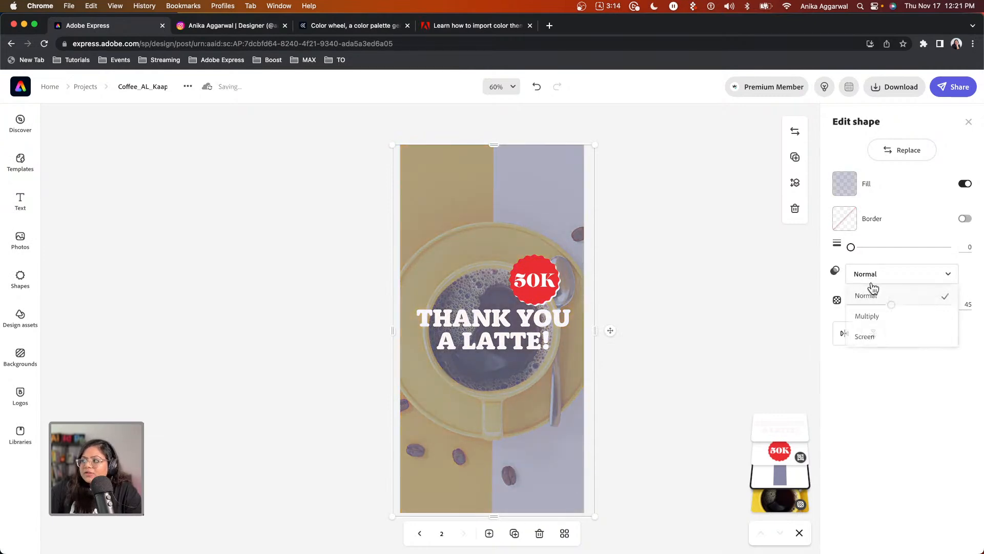
Give the overlay Multiply blending, a peach #D98867 fill and 15 opacity.
left_click(874, 317)
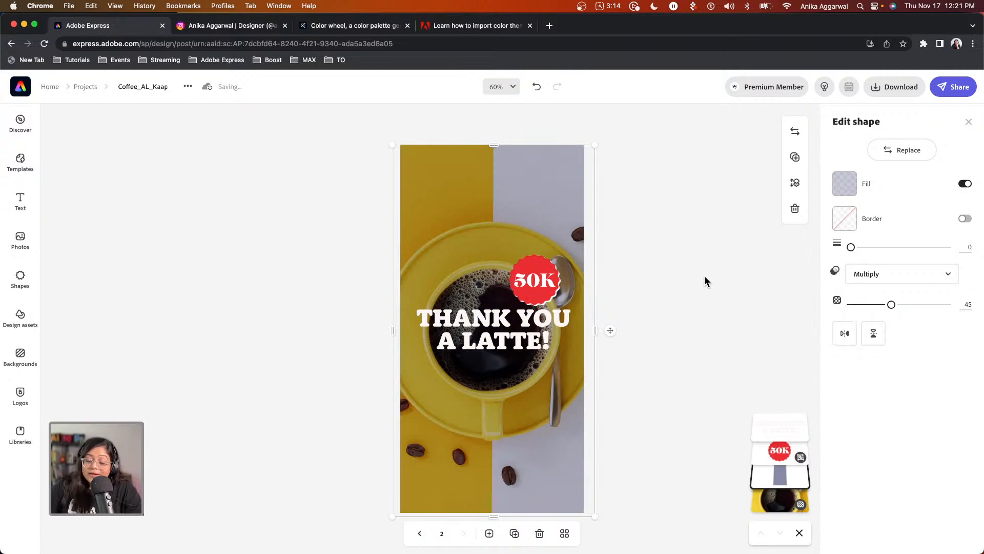
left_click_drag(494, 236, 509, 221)
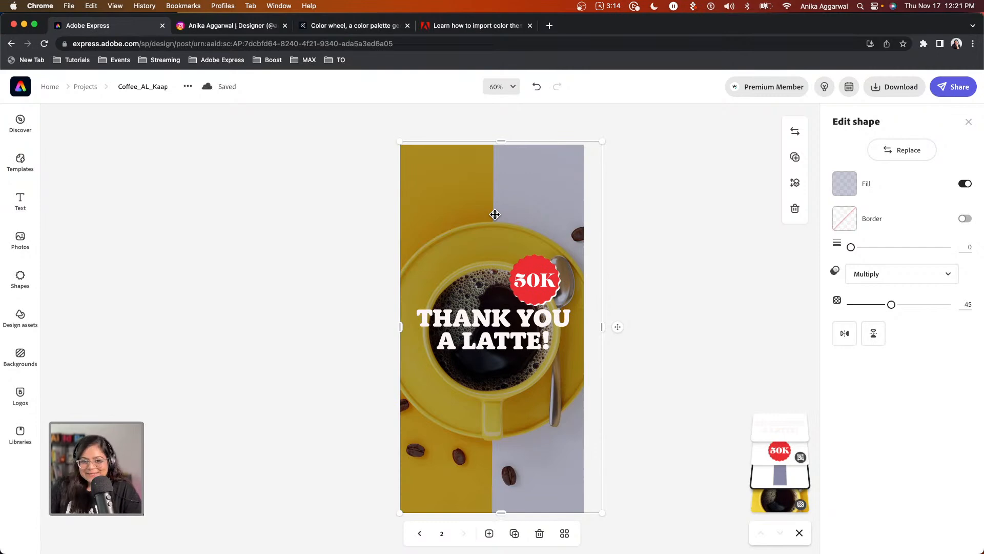
left_click(844, 184)
left_click(875, 237)
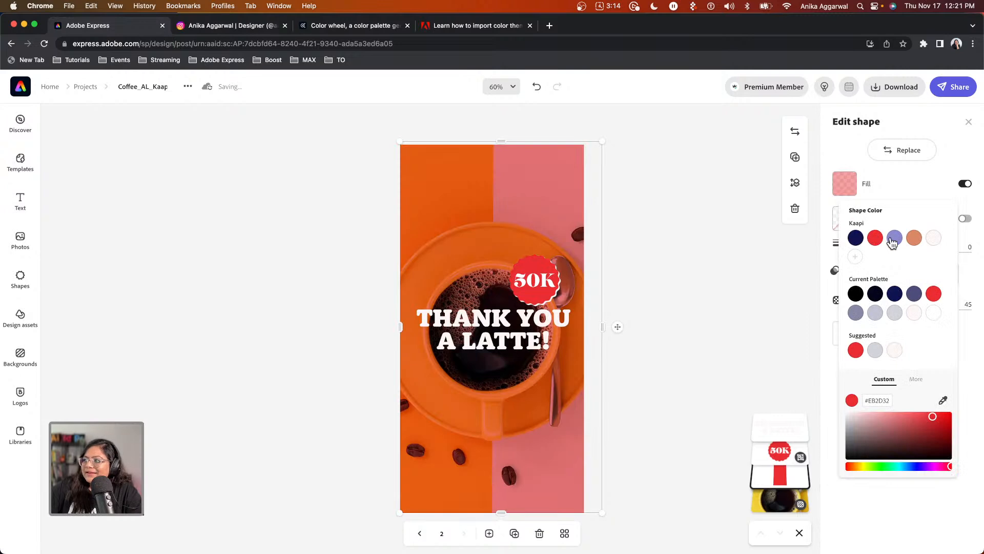
left_click(895, 238)
left_click(914, 238)
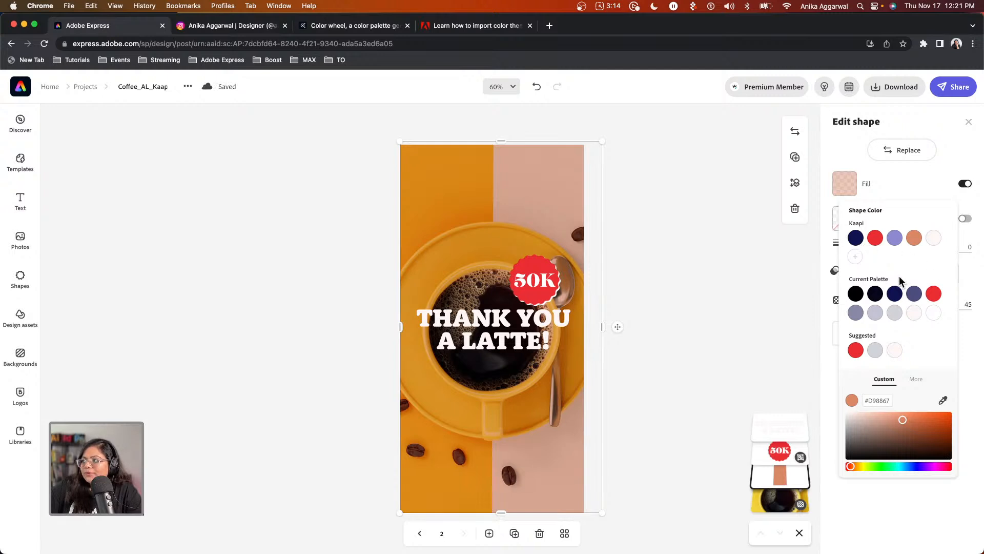
left_click(810, 308)
left_click_drag(889, 303, 861, 304)
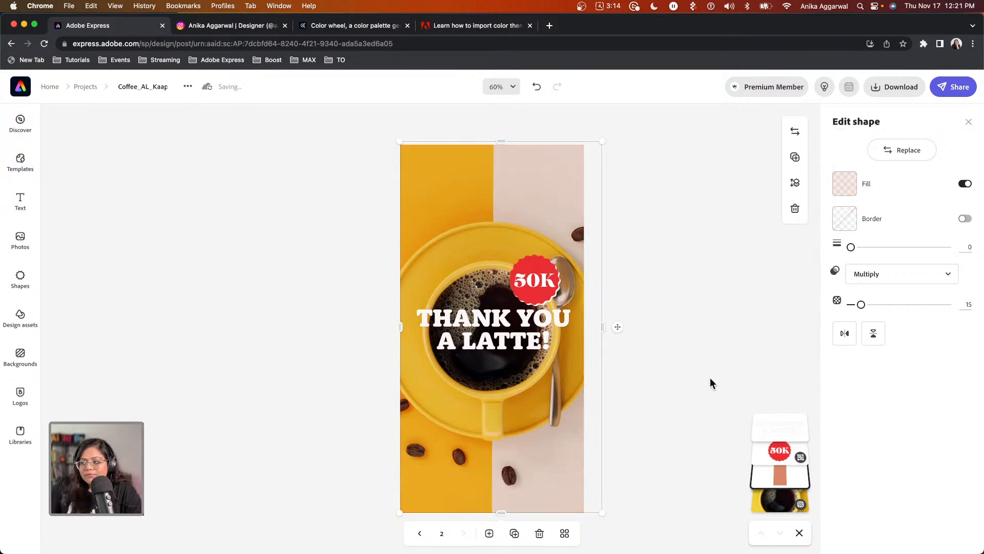
left_click(772, 505)
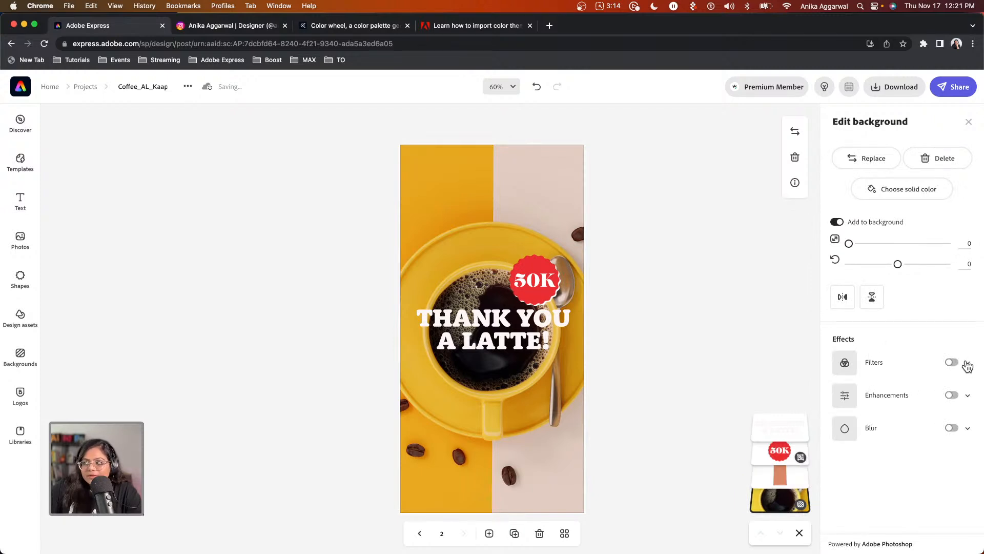
Turn on blur for the coffee background photo and set its strength to 4.
left_click(953, 430)
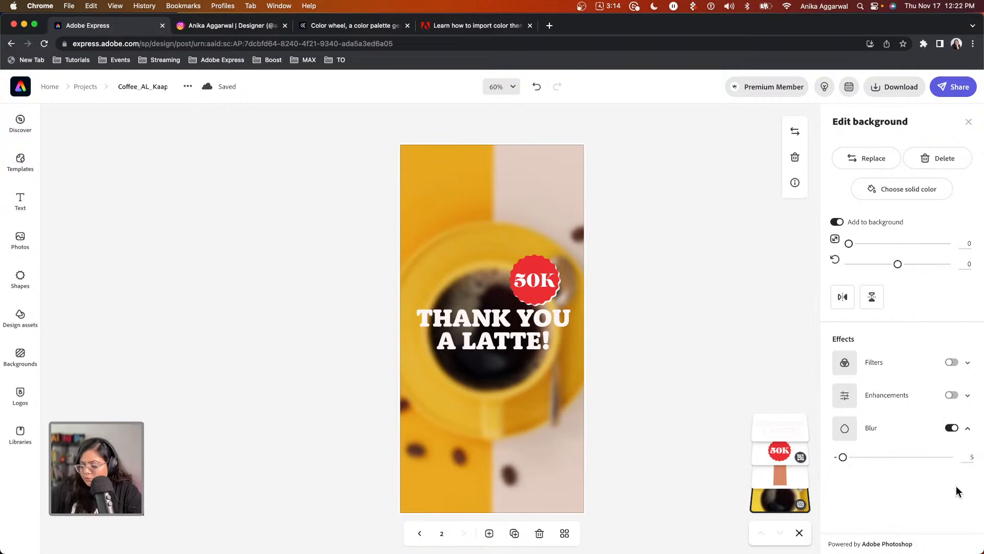
left_click(839, 458)
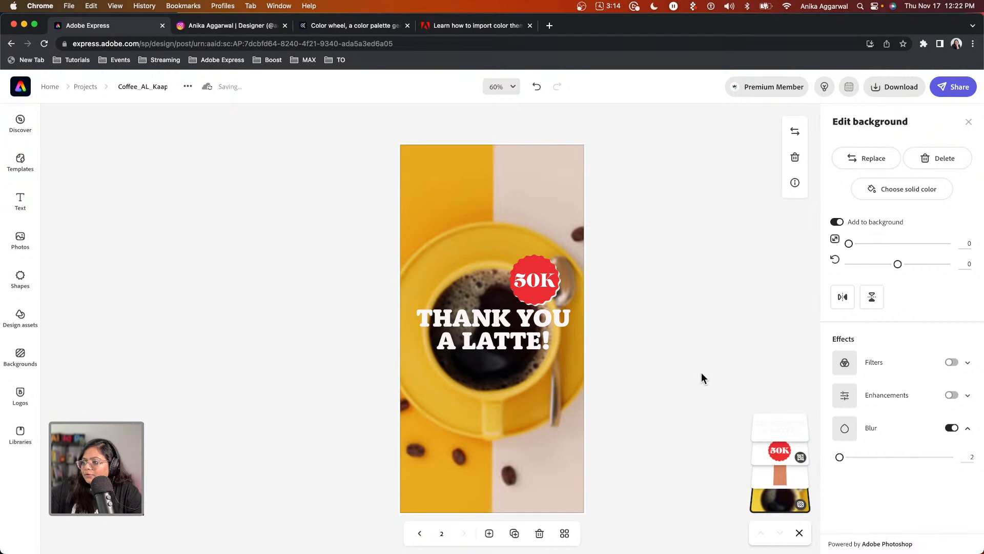
left_click_drag(837, 459, 841, 460)
left_click(719, 360)
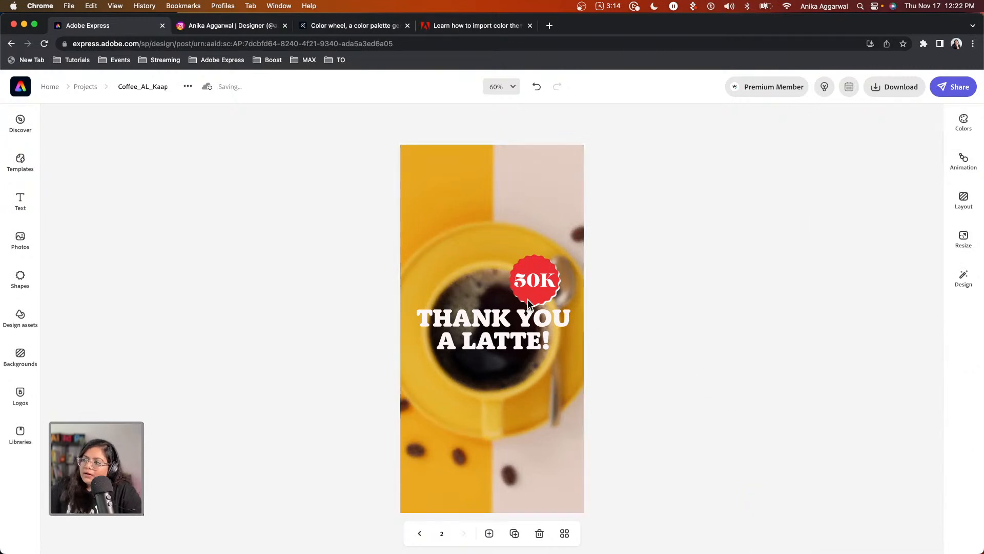
Recolour the overlay with the navy Kaapi brand colour and pull its right edge in slightly.
left_click(469, 241)
left_click(843, 184)
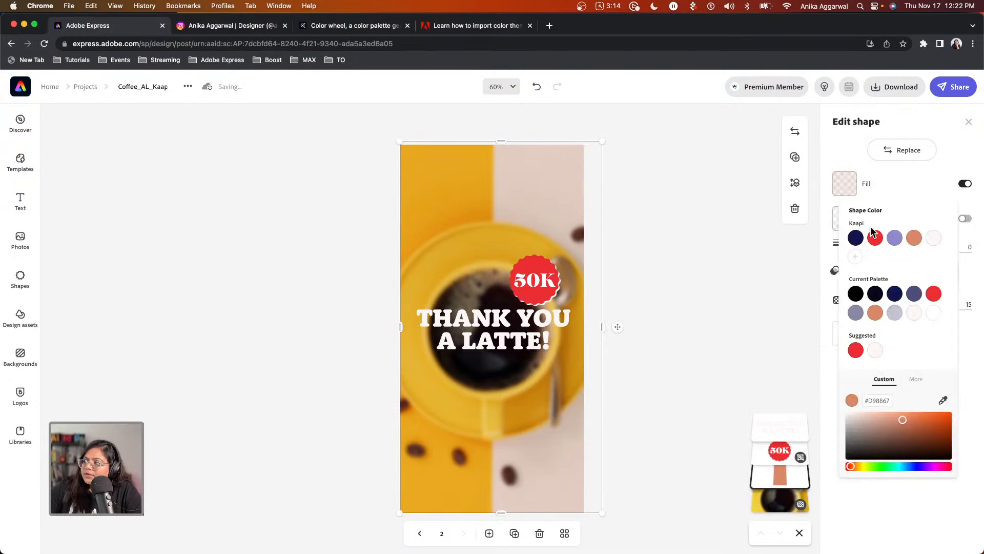
left_click(894, 238)
left_click(856, 238)
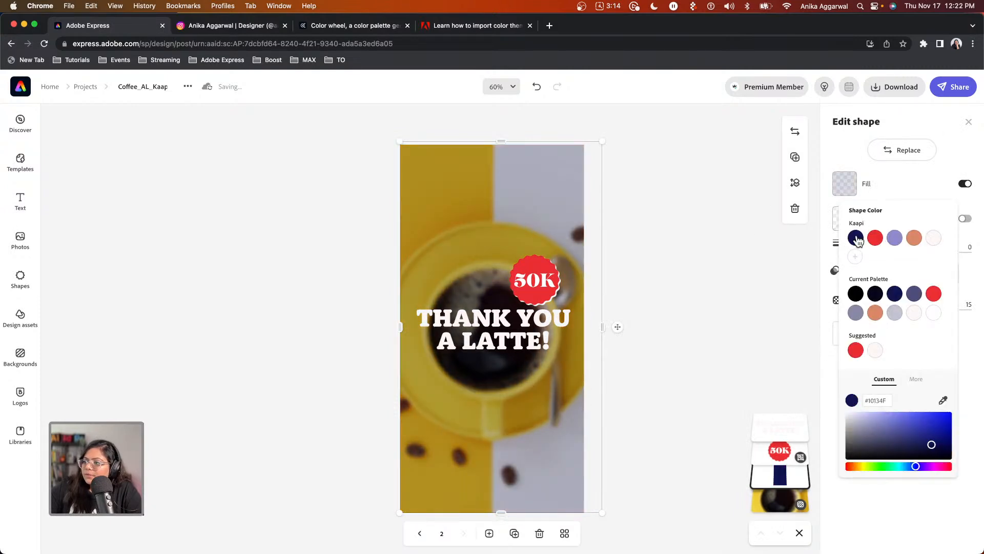
left_click(894, 238)
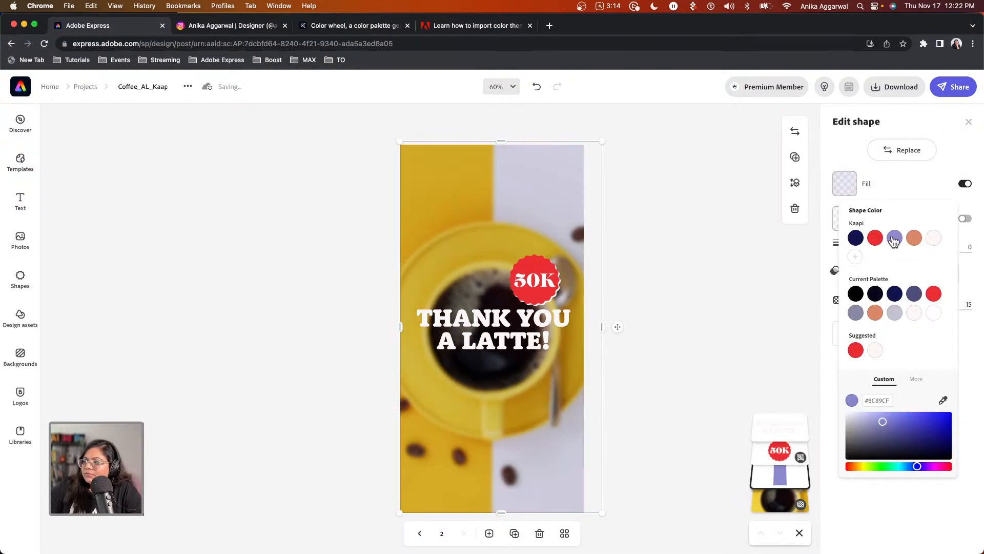
left_click(850, 238)
left_click(684, 223)
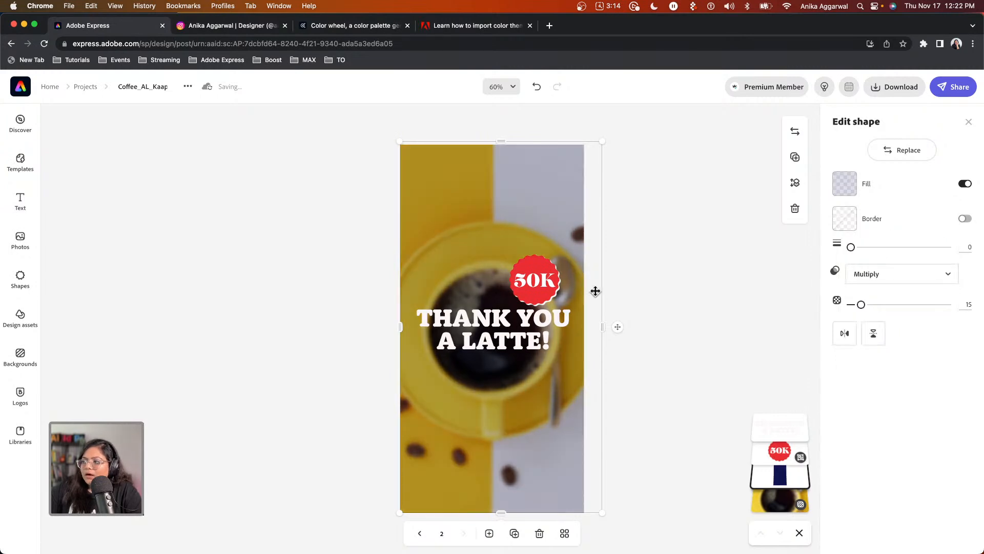
left_click_drag(602, 326, 591, 326)
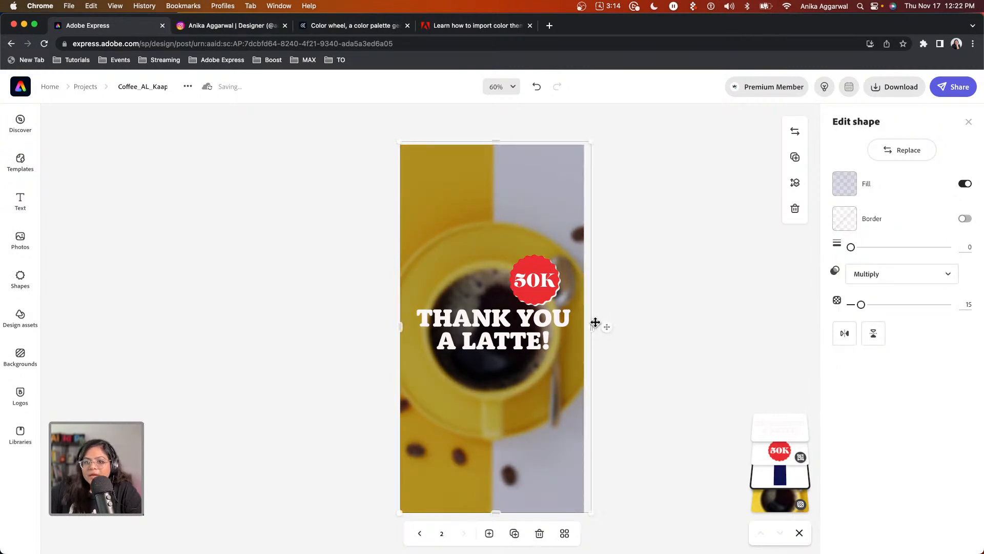
left_click(541, 277)
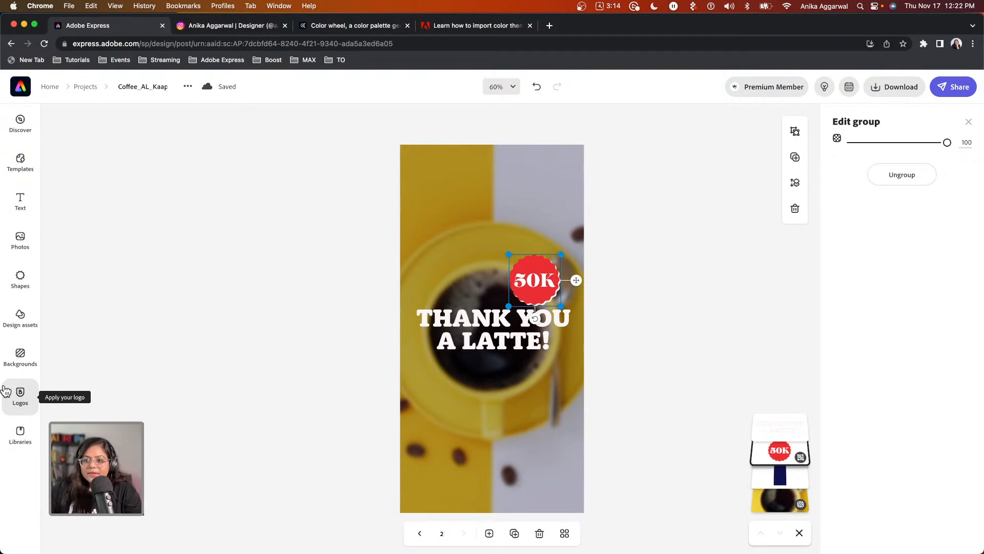
Add the kaapi logo to page 2, enlarge it and place it under the headline.
left_click(17, 398)
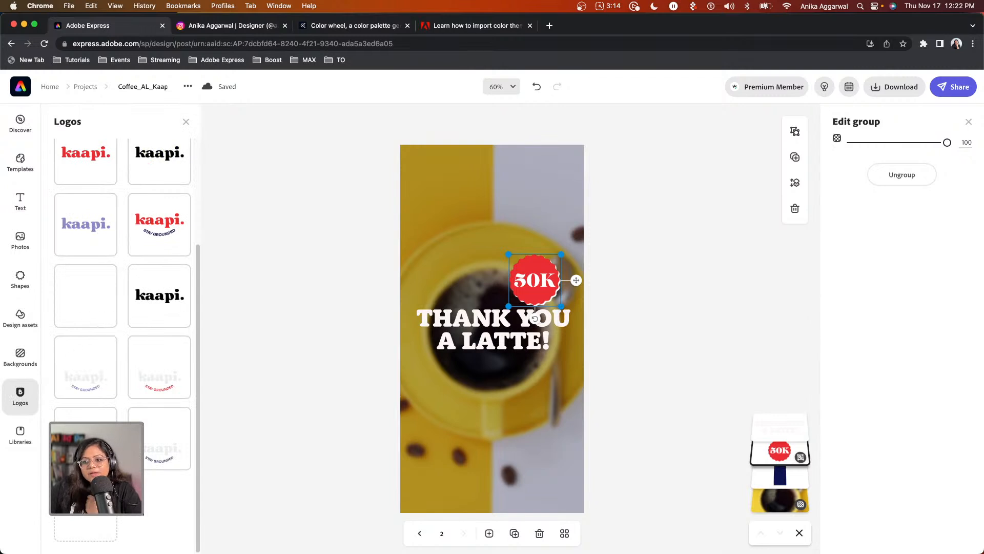
left_click(164, 452)
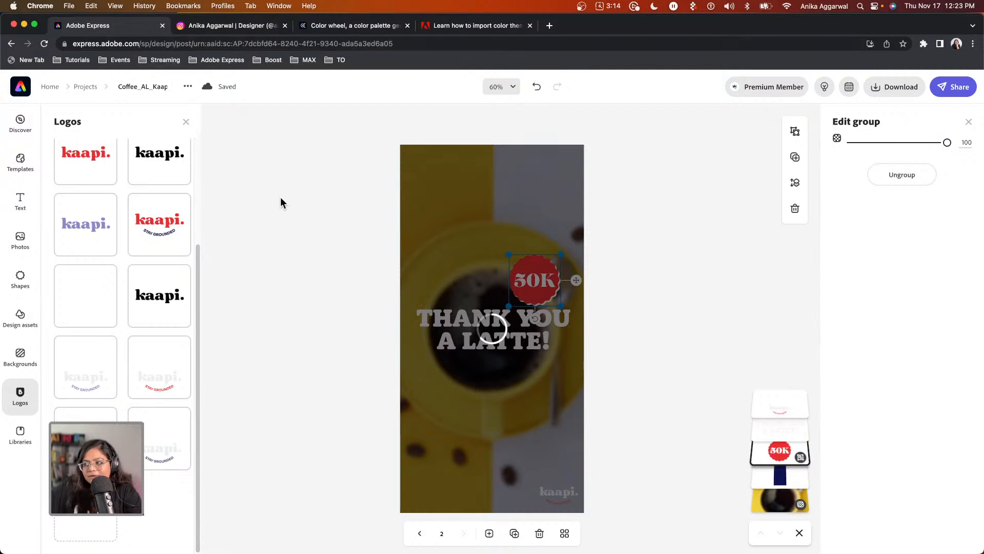
key("super+r")
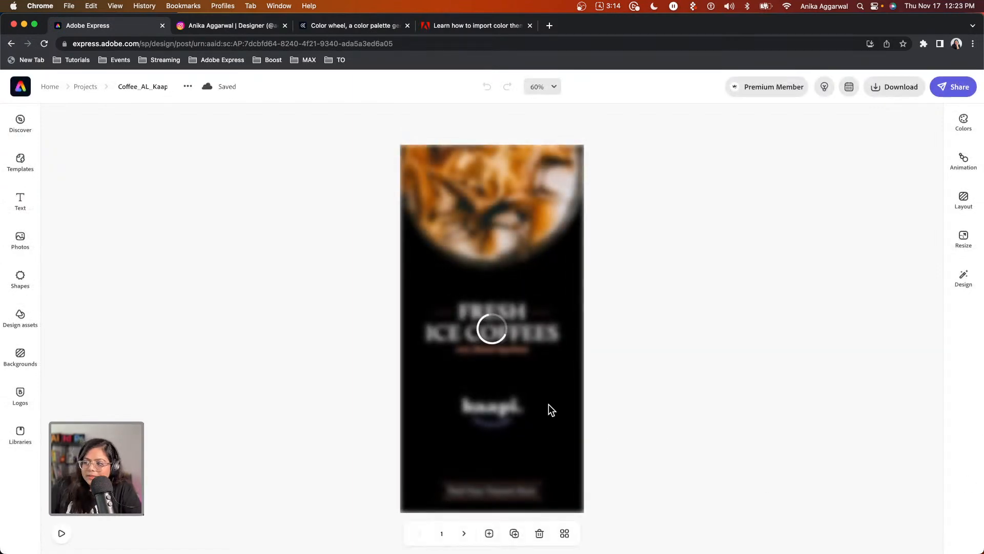
left_click(465, 533)
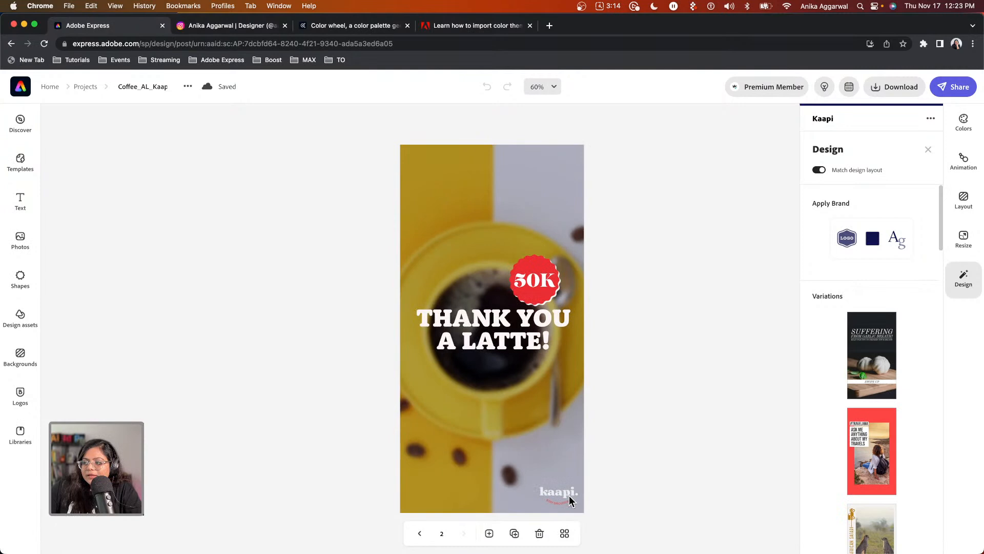
left_click(567, 490)
left_click_drag(536, 461, 471, 396)
left_click_drag(528, 477, 499, 430)
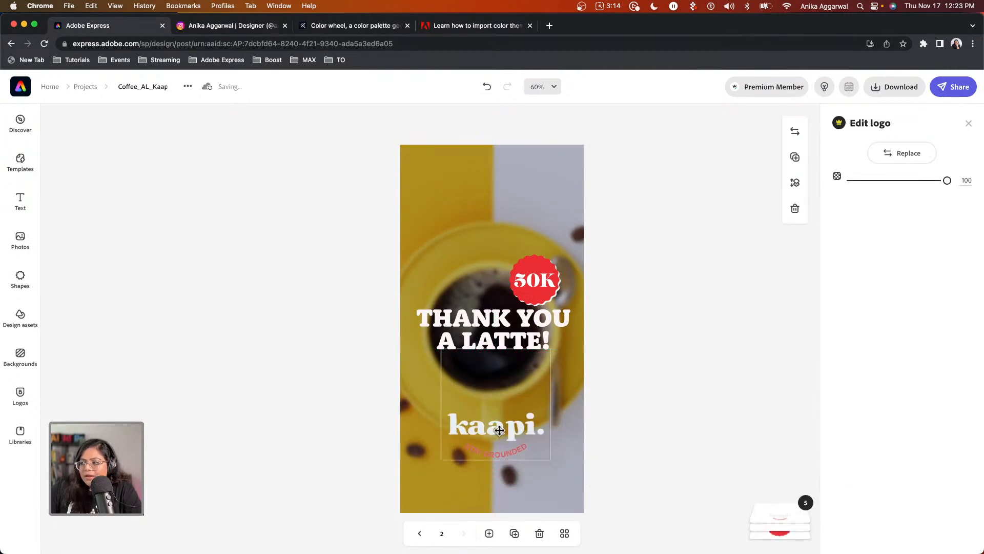
Replace the kaapi logo with a variant that includes the tagline.
left_click(699, 423)
left_click(507, 453)
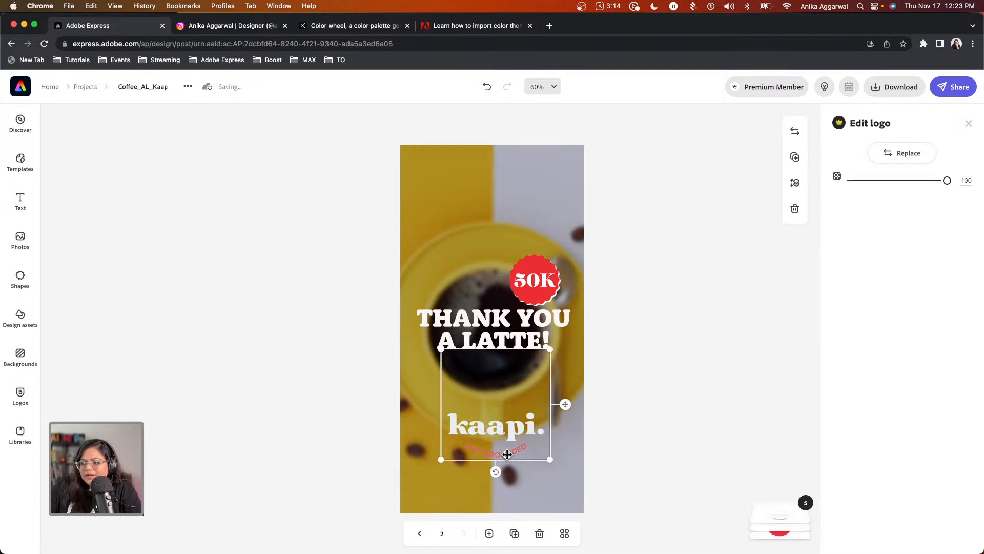
left_click(898, 155)
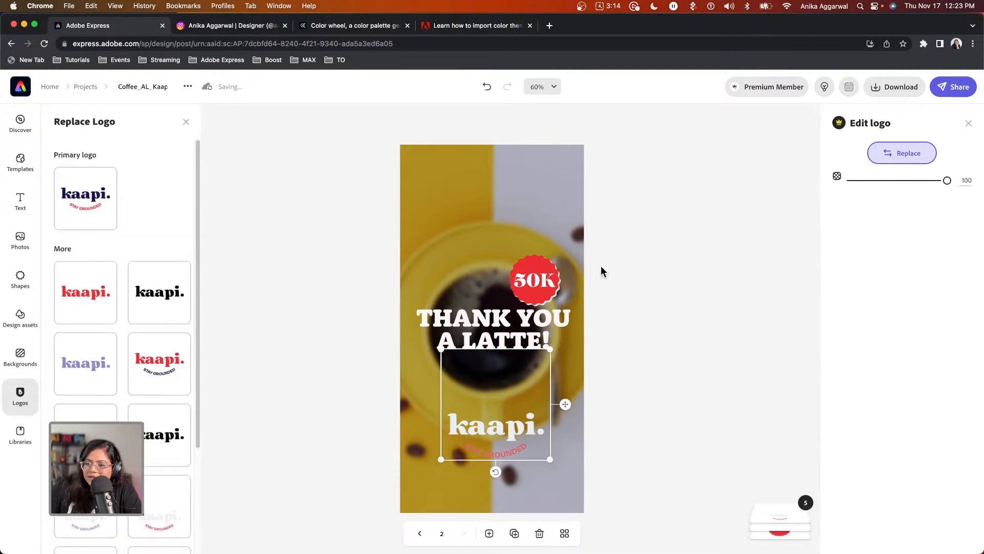
left_click(150, 510)
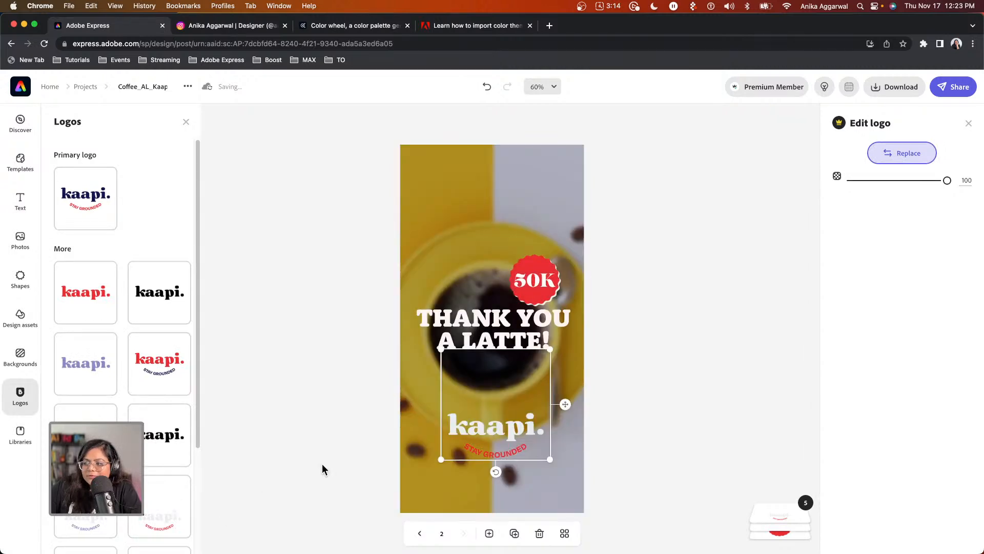
Darken the overlay by raising its opacity to about 25.
left_click(322, 464)
left_click(453, 231)
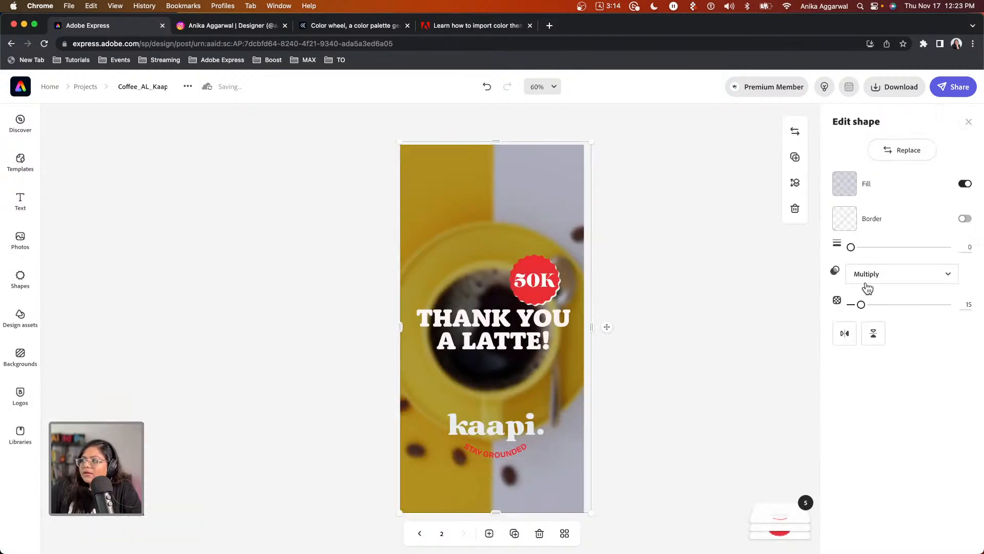
left_click_drag(861, 305, 871, 305)
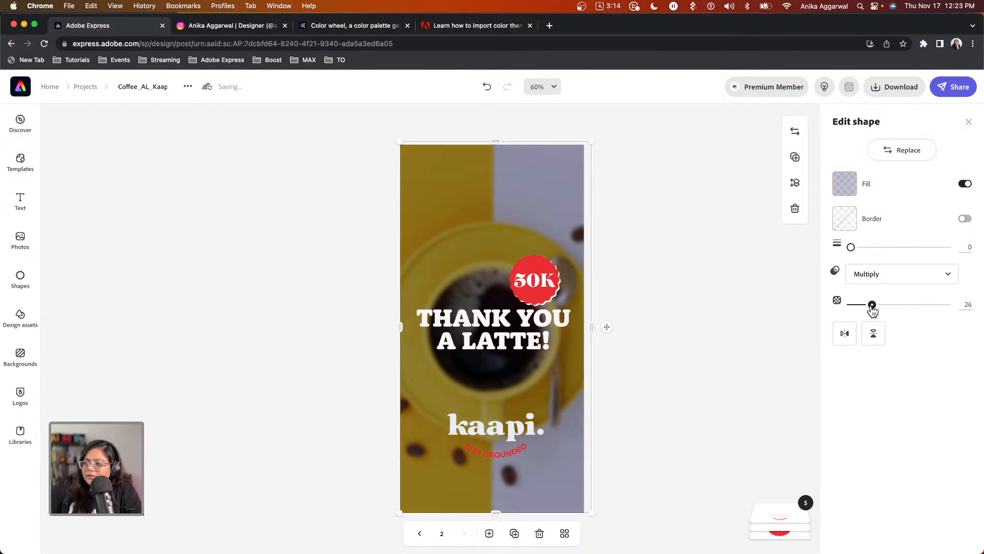
left_click(685, 345)
Swap in the all-white kaapi STAY GROUNDED logo and shrink it.
left_click(482, 448)
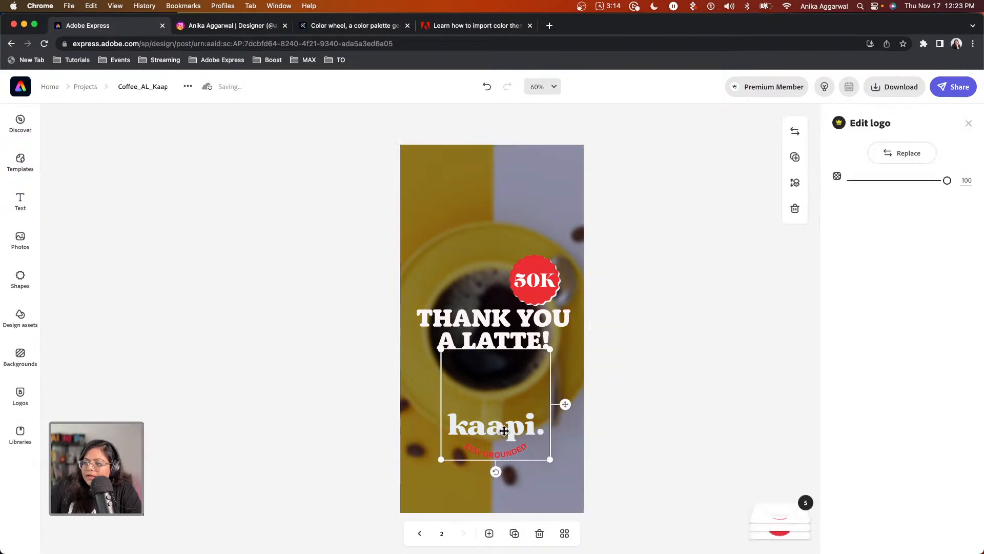
left_click(902, 153)
scroll(122, 333, "down", 3)
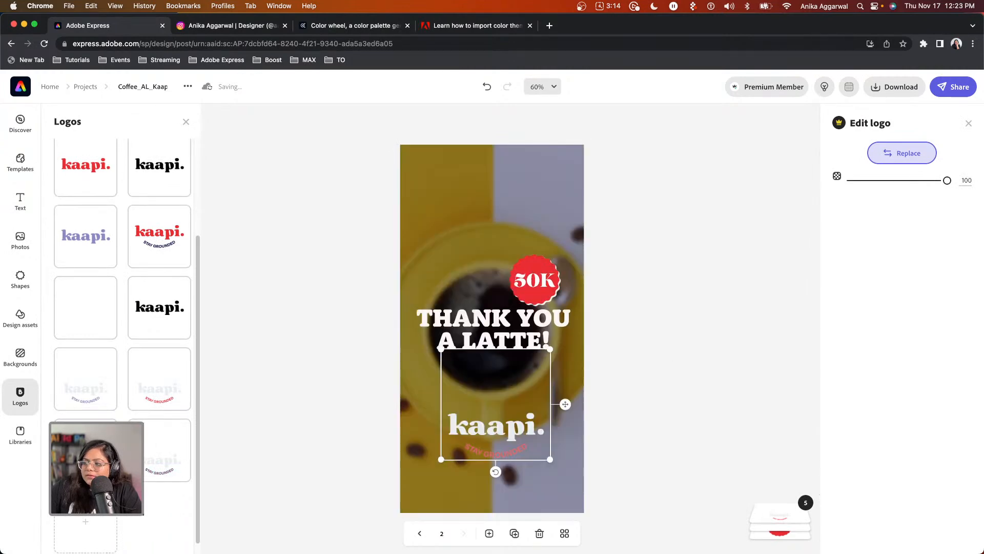
left_click(84, 315)
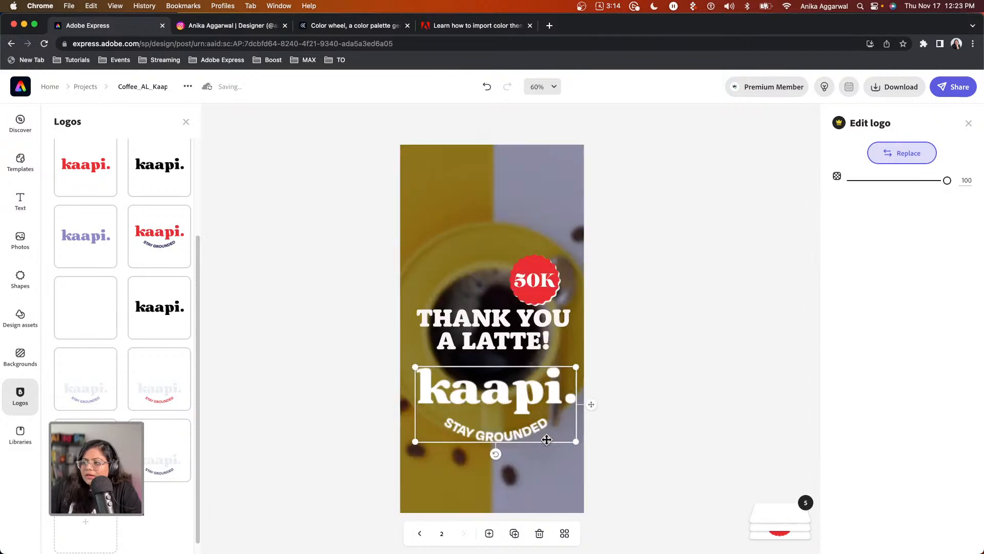
left_click_drag(576, 441, 492, 419)
left_click(673, 416)
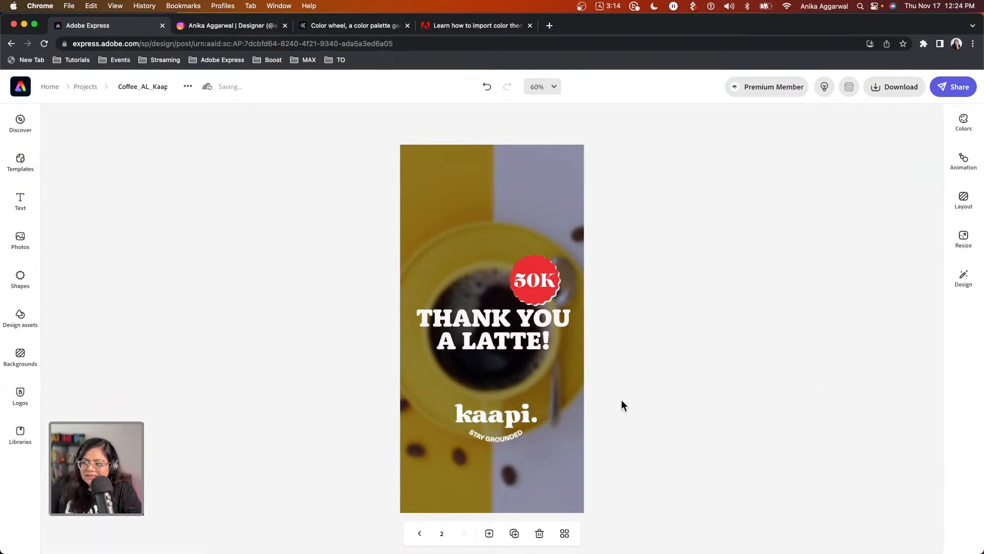
Switch to the logo with the red tagline and centre it, resized, under the headline.
left_click(530, 406)
left_click(878, 151)
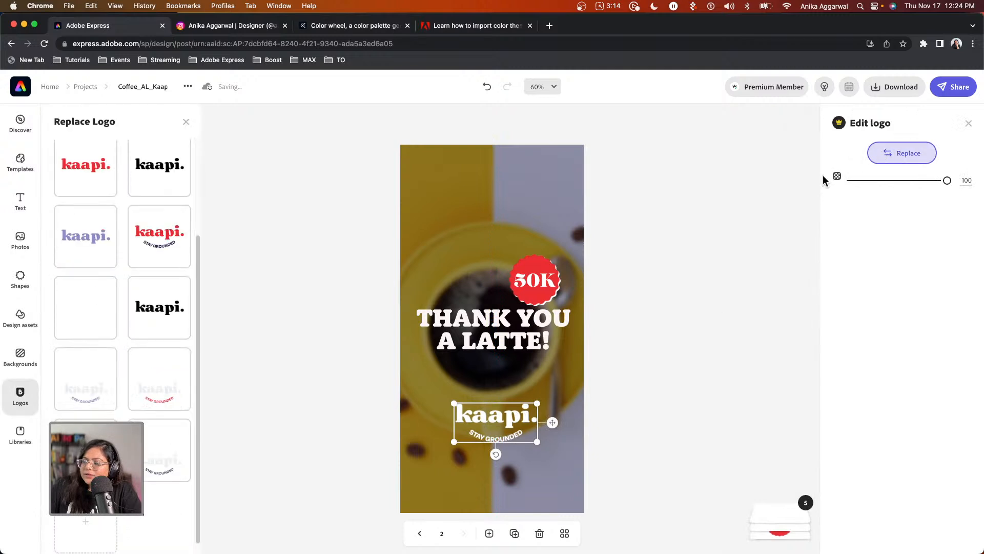
left_click(154, 380)
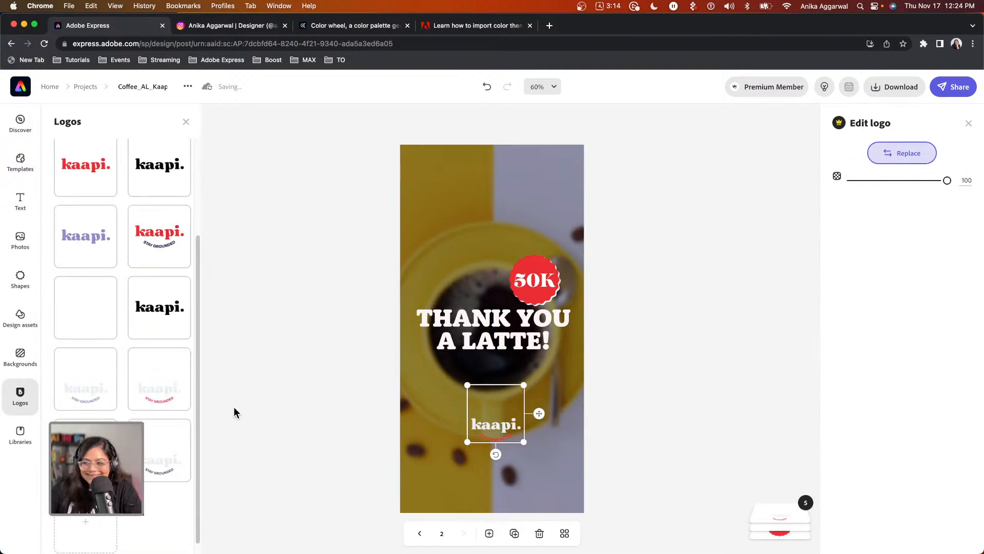
left_click_drag(524, 384, 585, 323)
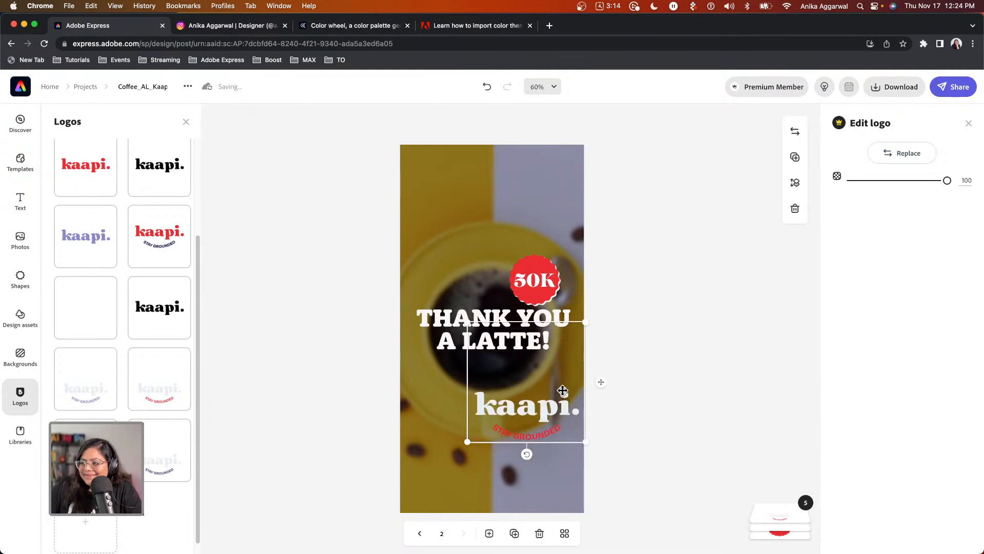
left_click_drag(513, 426, 503, 428)
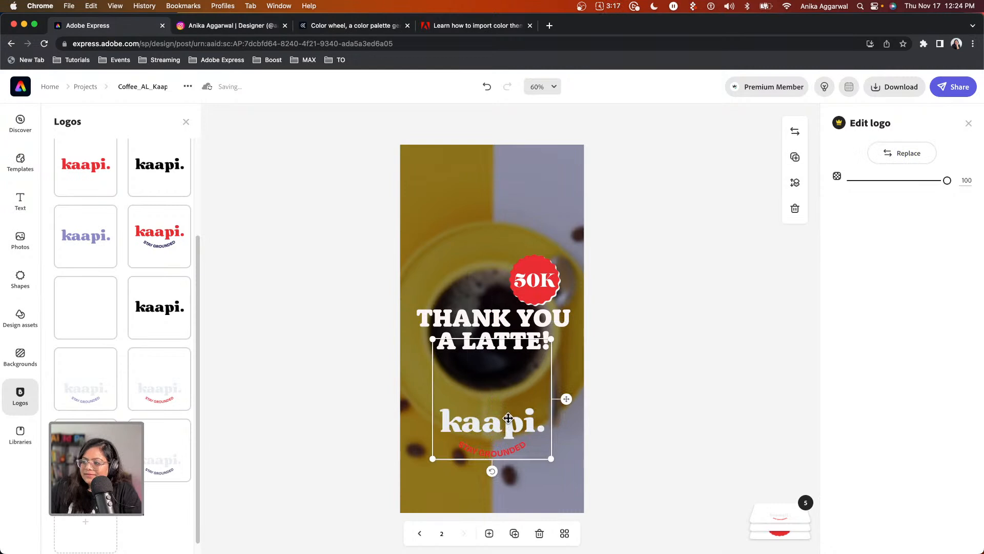
left_click_drag(552, 459, 506, 417)
left_click(597, 398)
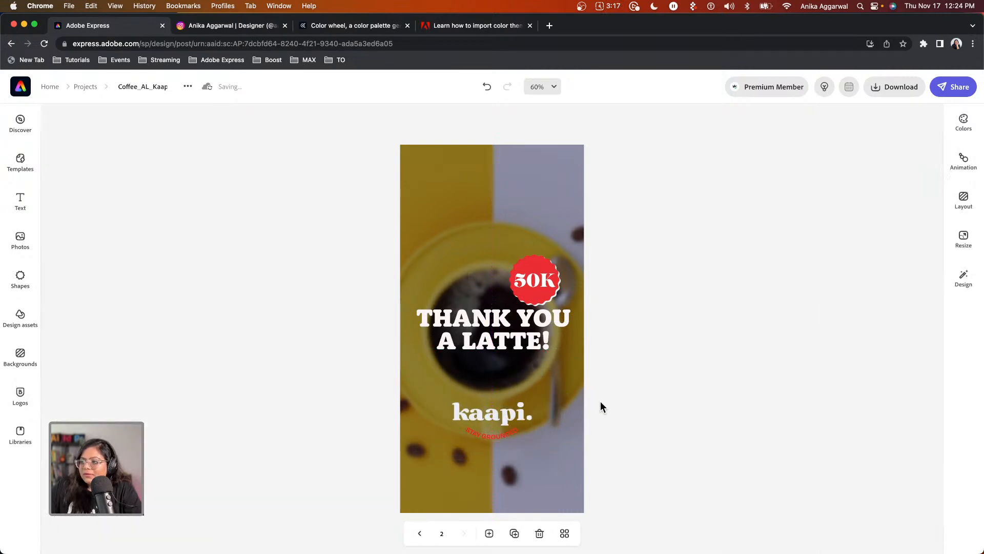
left_click(503, 251)
left_click(845, 184)
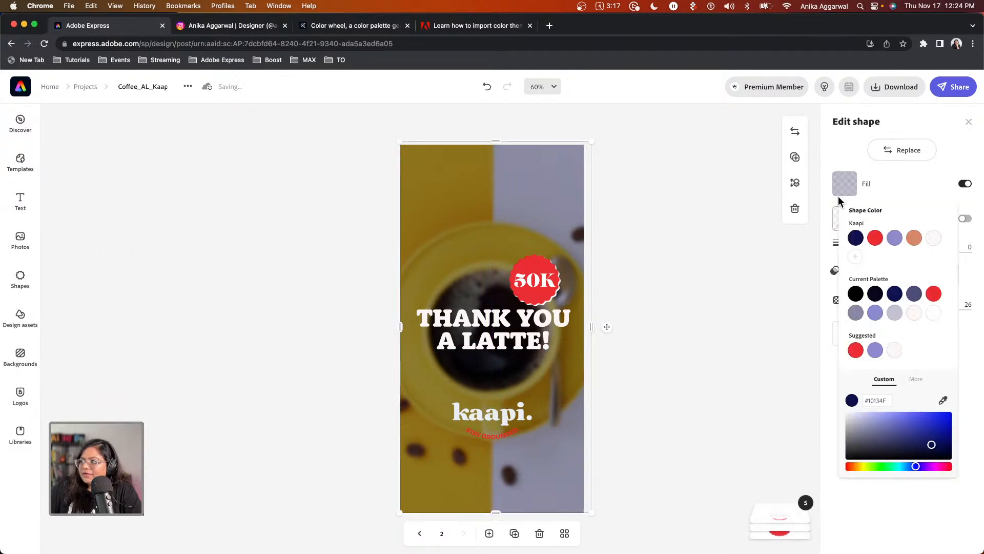
Make the overlay fill black #000000 and raise its opacity to about 36.
left_click(855, 294)
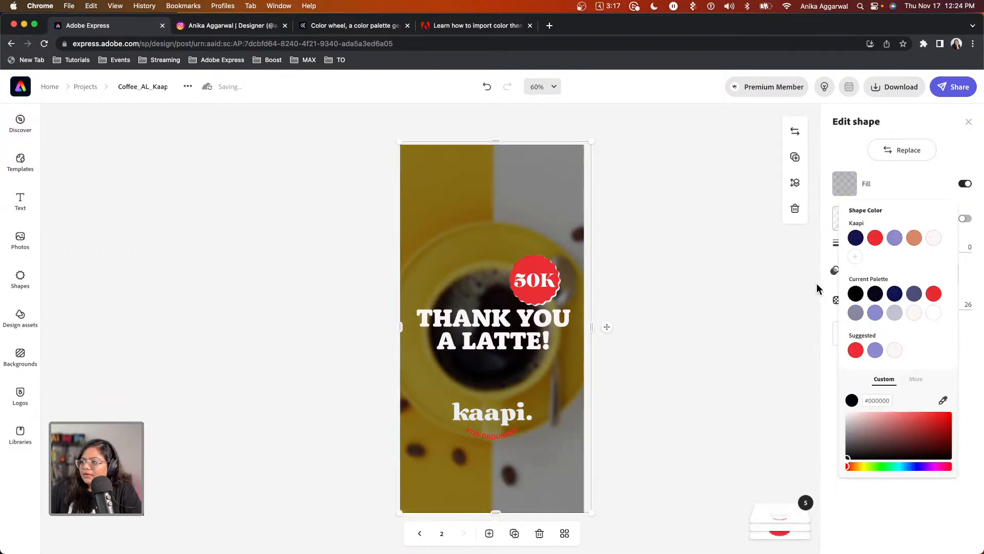
left_click(746, 232)
left_click_drag(872, 304, 882, 306)
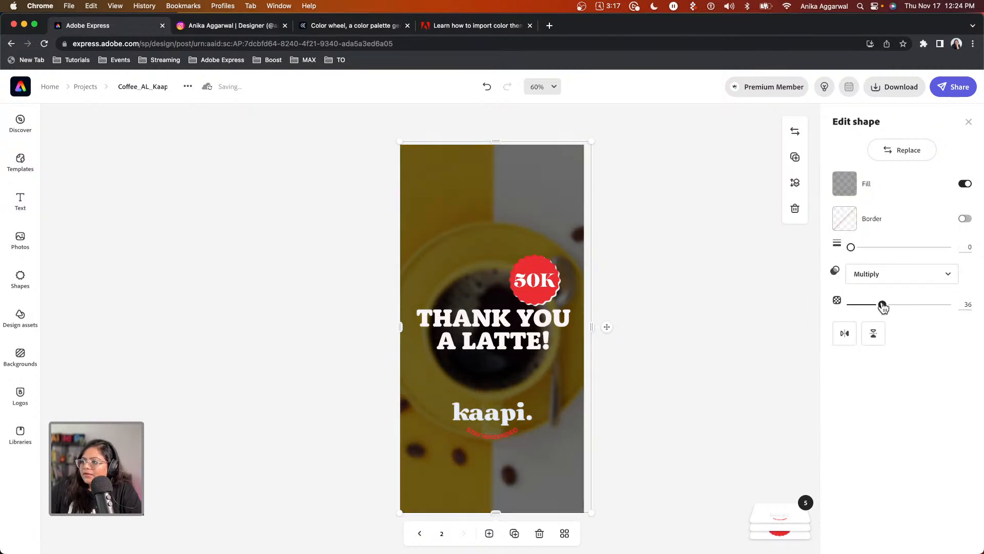
left_click(646, 251)
Shrink and tilt the red 50K sticker, and scale the headline slightly smaller.
left_click(546, 279)
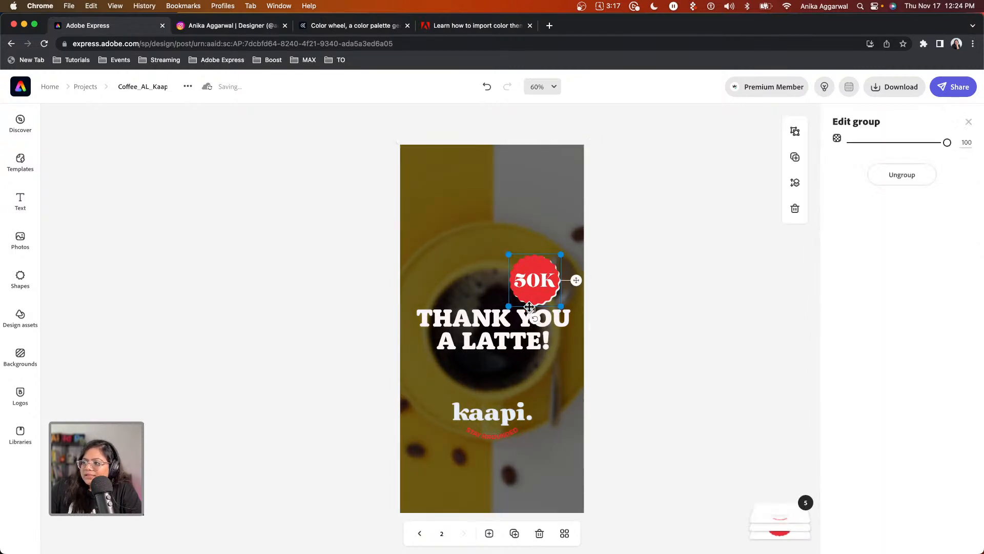
left_click_drag(558, 256, 555, 263)
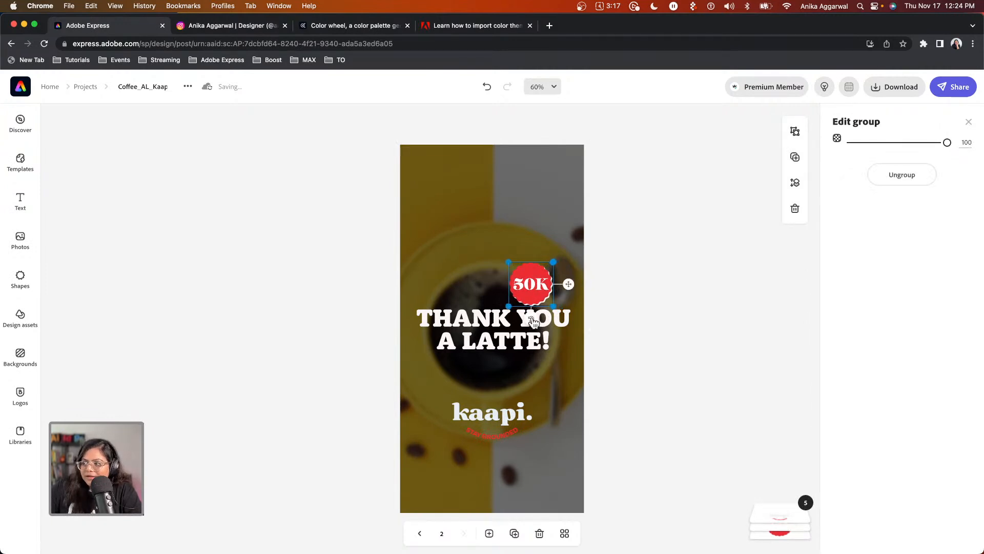
left_click_drag(528, 320, 563, 289)
left_click(512, 326)
left_click_drag(573, 350, 546, 327)
left_click(555, 282)
left_click_drag(555, 283, 554, 291)
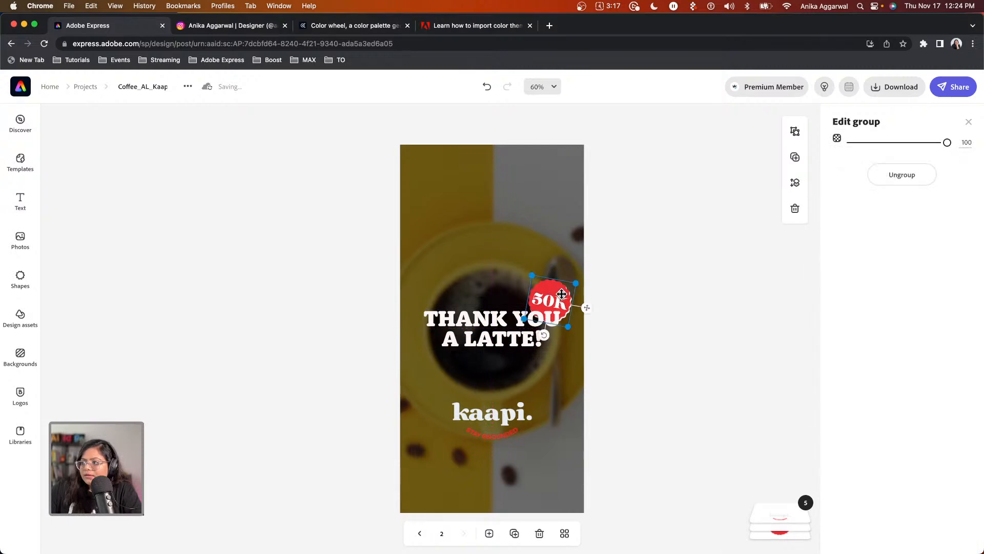
left_click(629, 301)
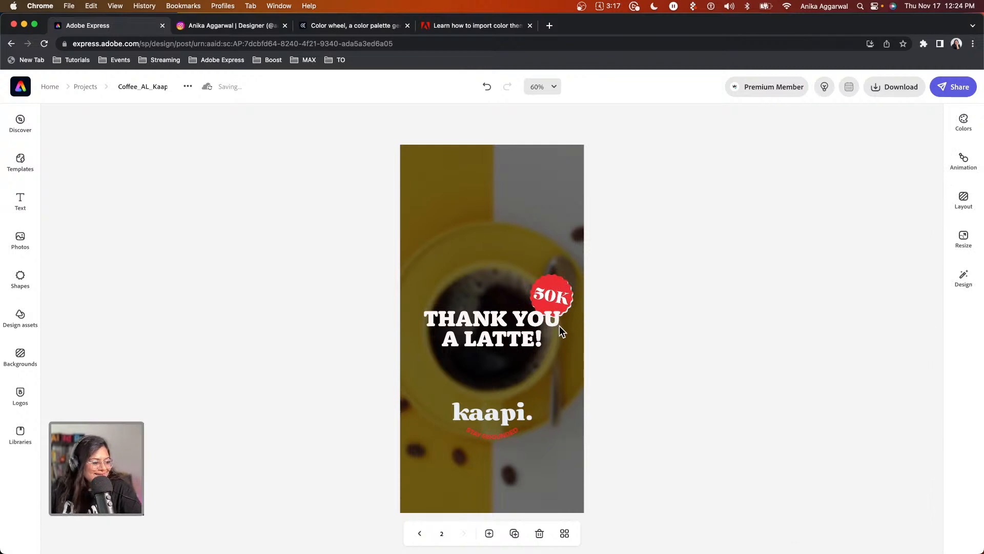
left_click(421, 534)
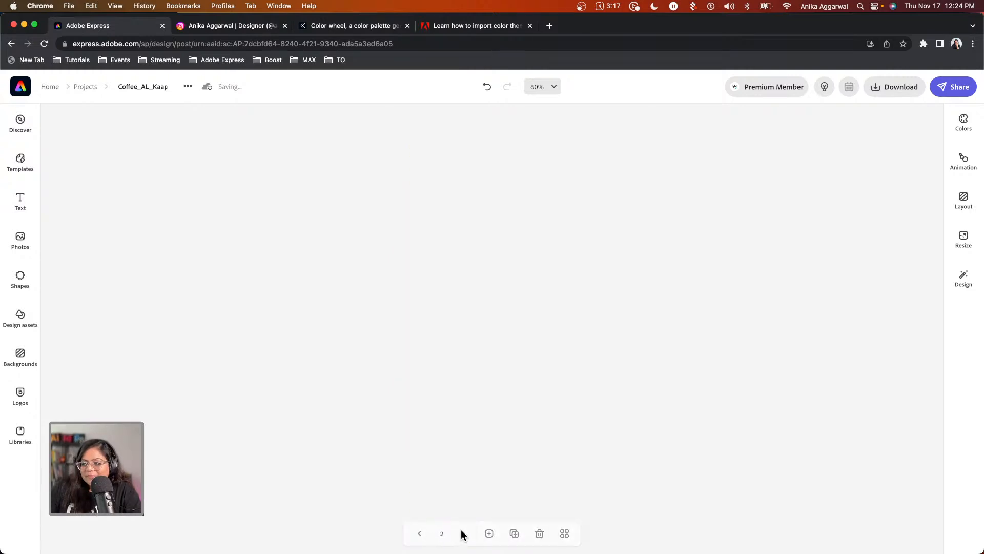